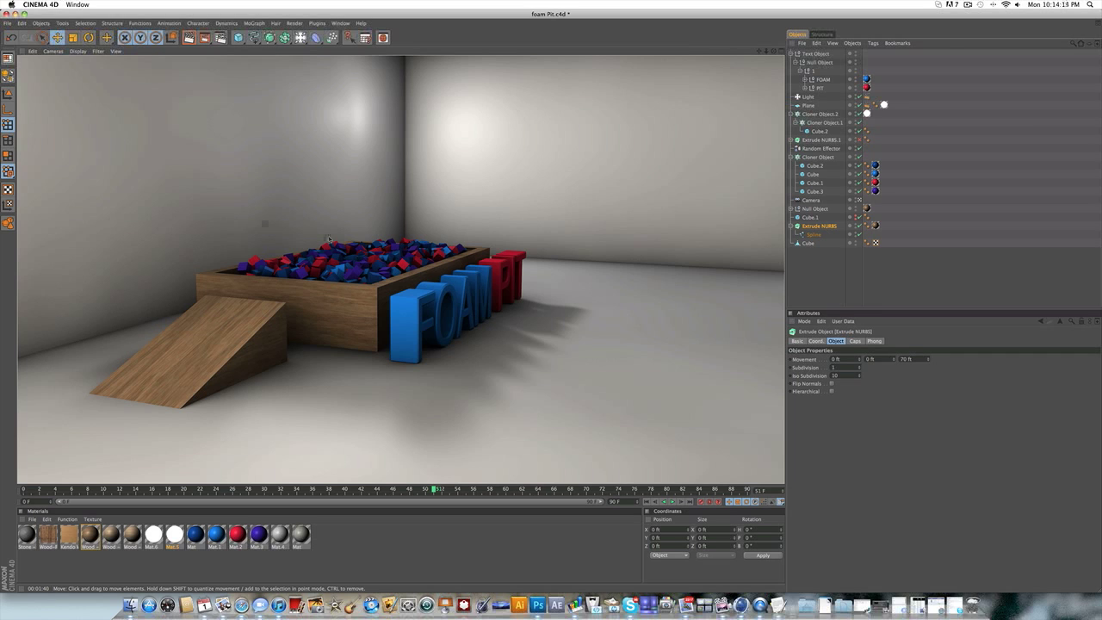
left_click(825, 276)
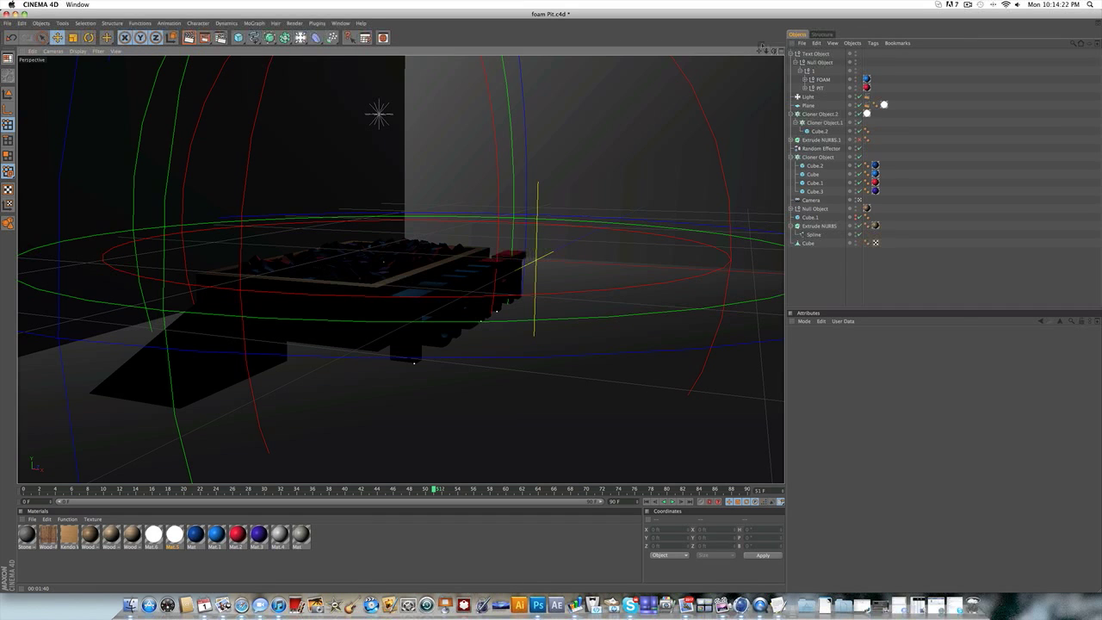
left_click_drag(773, 51, 838, 87)
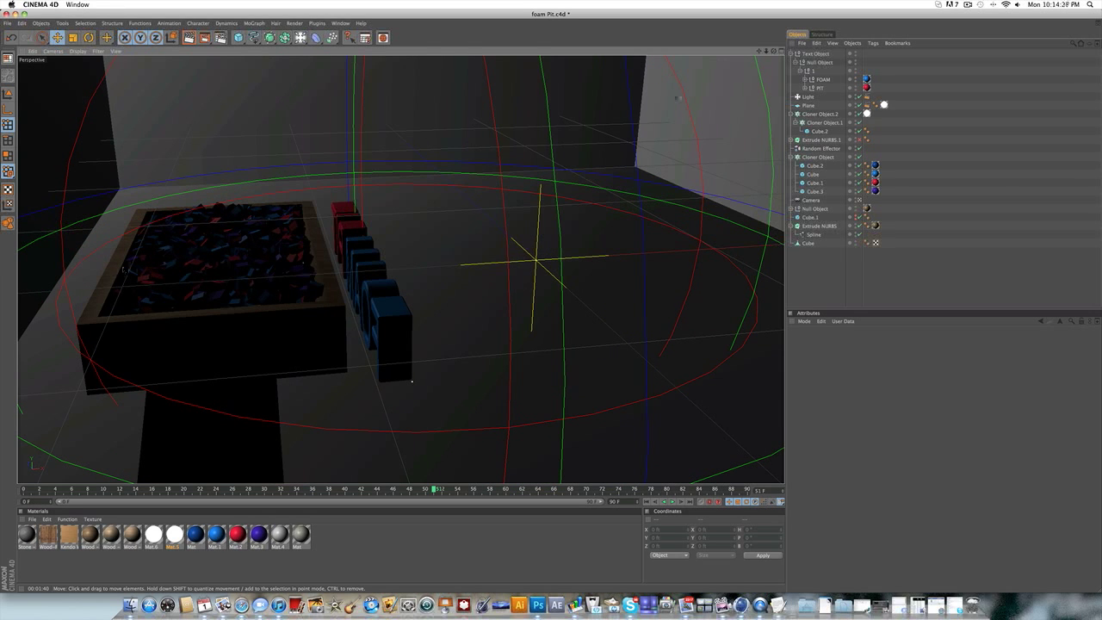
left_click_drag(773, 51, 669, 22)
left_click_drag(338, 490, 235, 490)
Step: Create a new empty scene and add a cube primitive to it
left_click(7, 24)
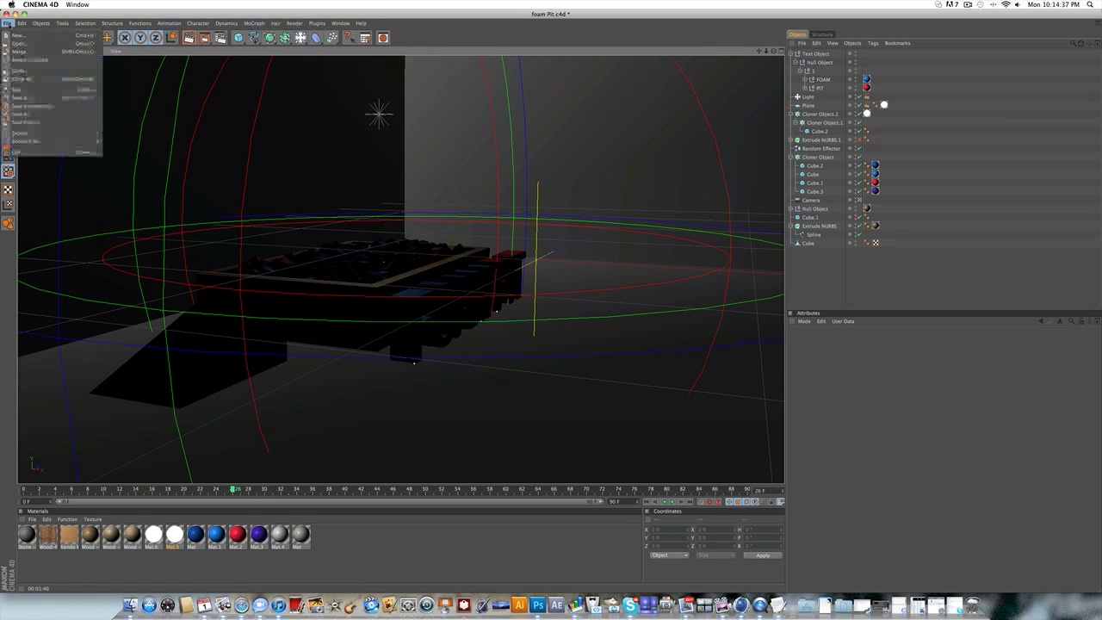
left_click(17, 35)
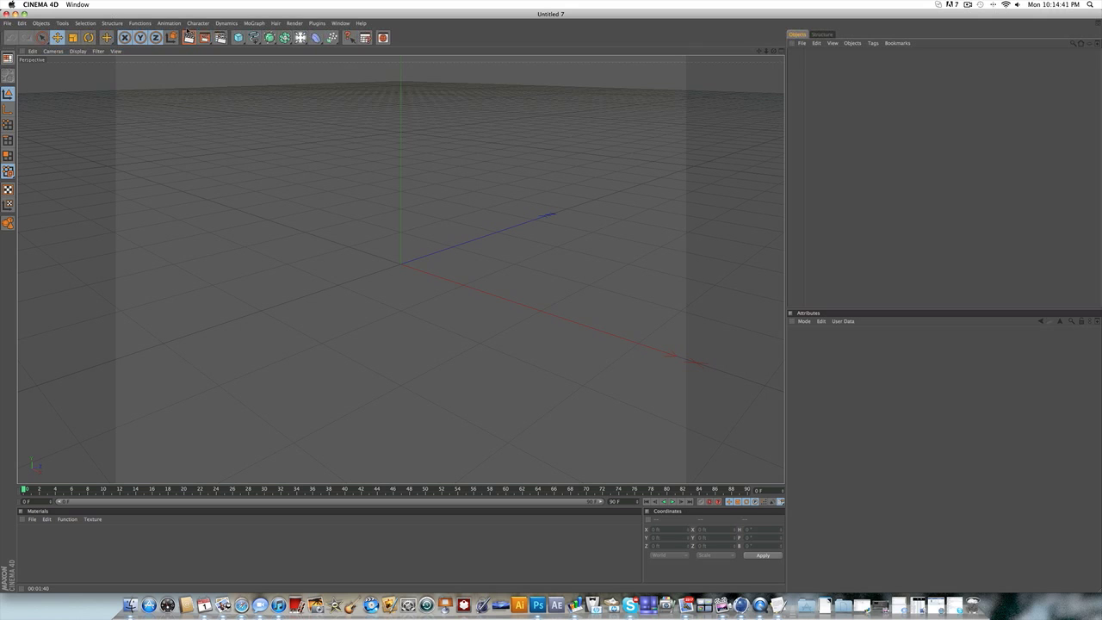
left_click_drag(238, 37, 266, 45)
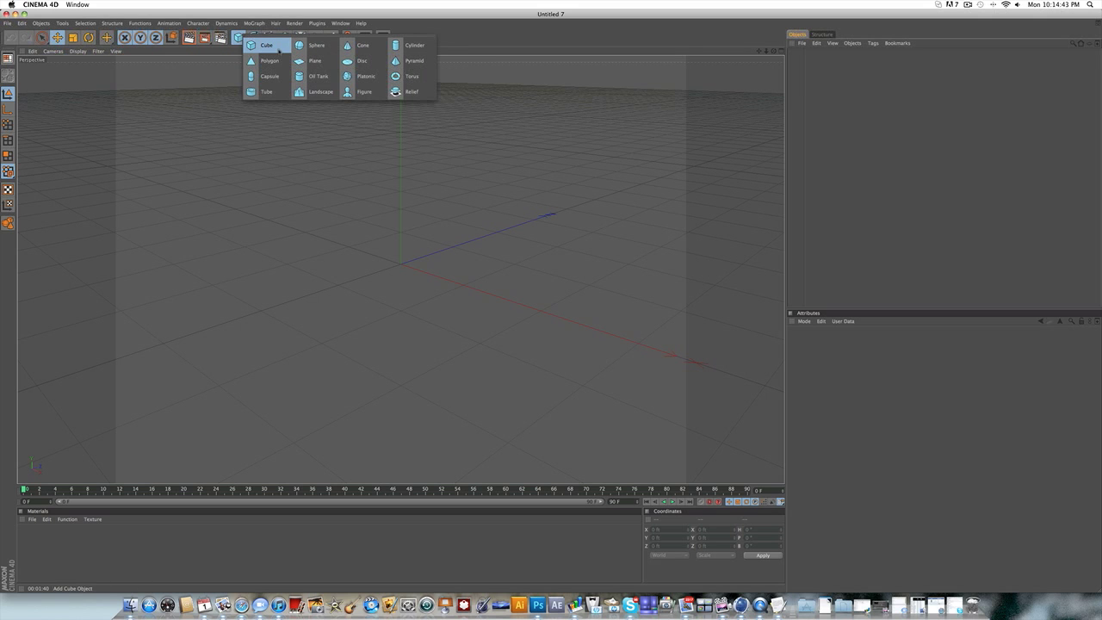
left_click(278, 49)
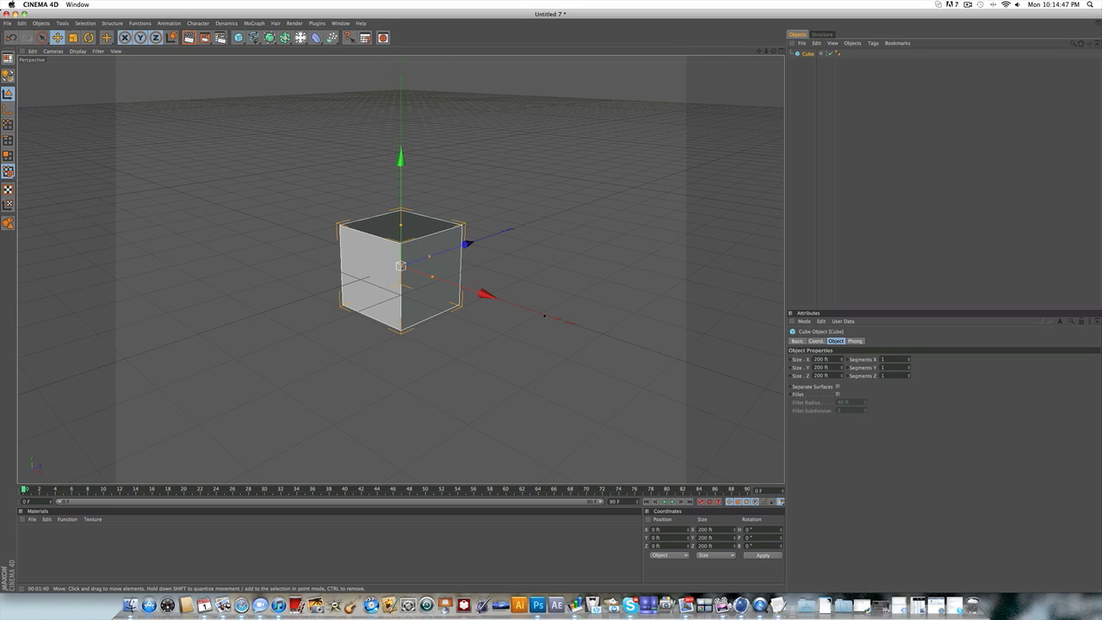
Step: Set the cube's X size to 500 ft and its Z size to 800 ft
key("ctrl+r")
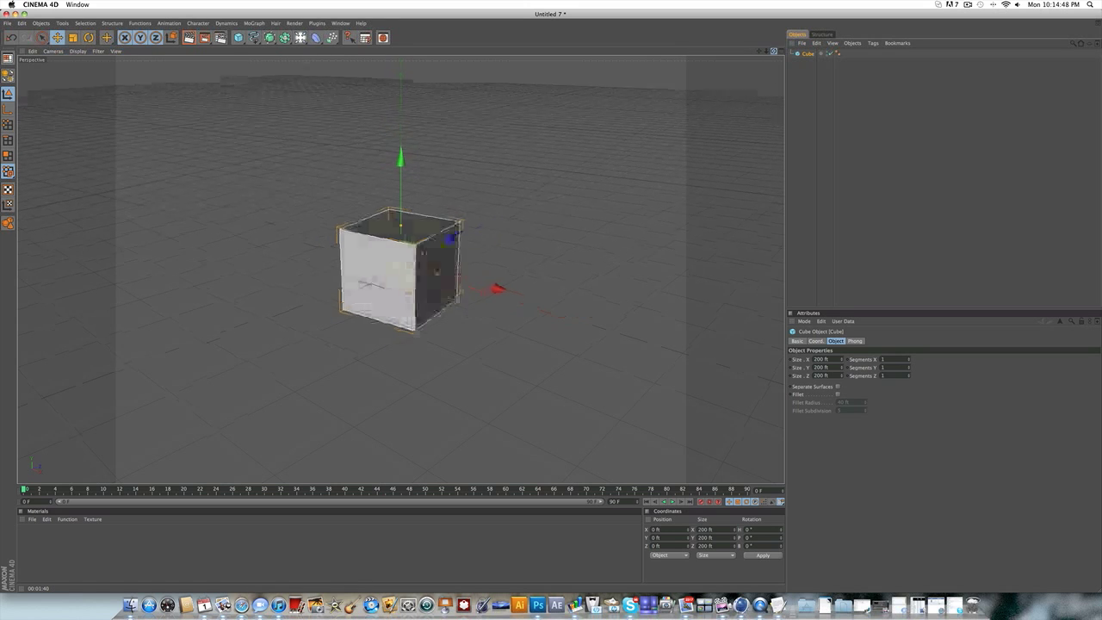
left_click_drag(773, 51, 769, 54)
left_click_drag(841, 359, 771, 362)
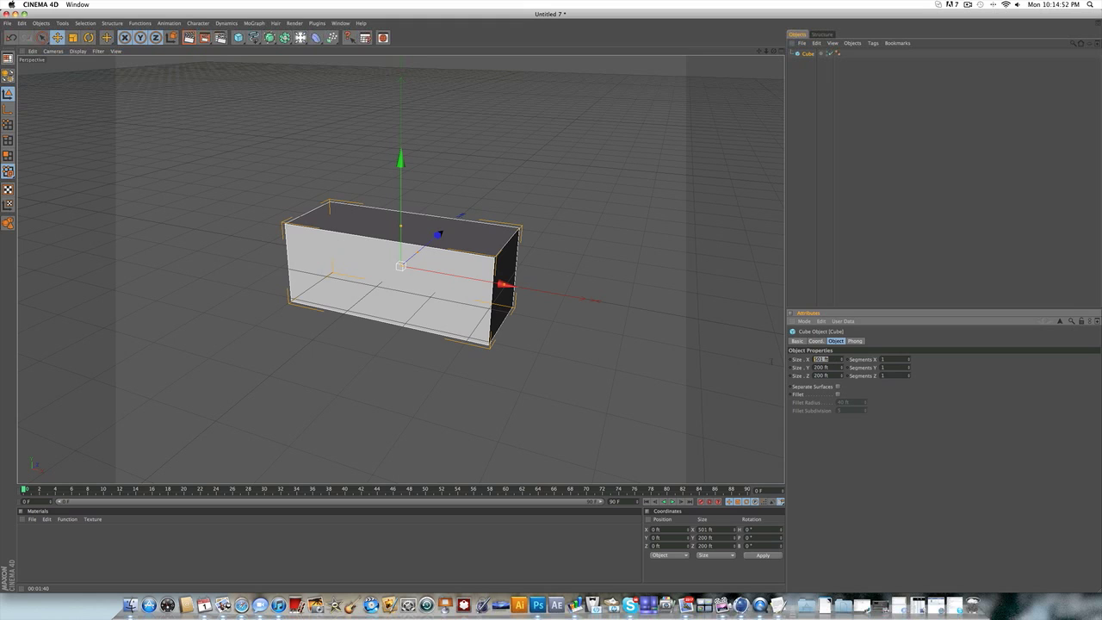
type("500")
key("Return")
left_click_drag(842, 375, 841, 358)
type("800")
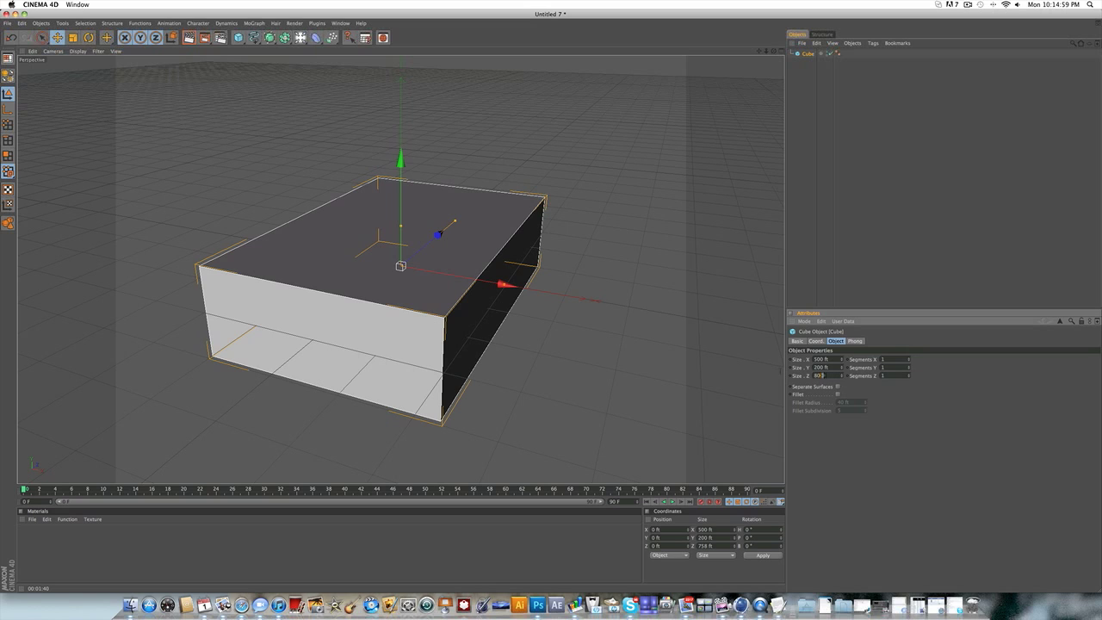
key("Return")
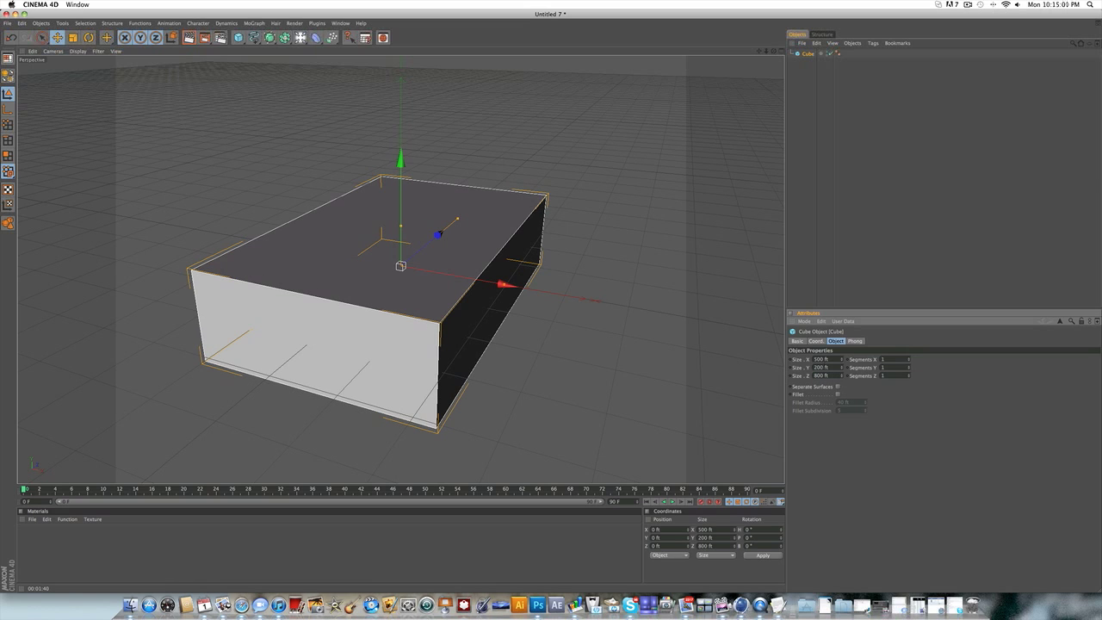
Step: Try Y sizes of 150 ft and 200 ft for the cube's height
left_click_drag(823, 368, 795, 367)
type("150")
key("Return")
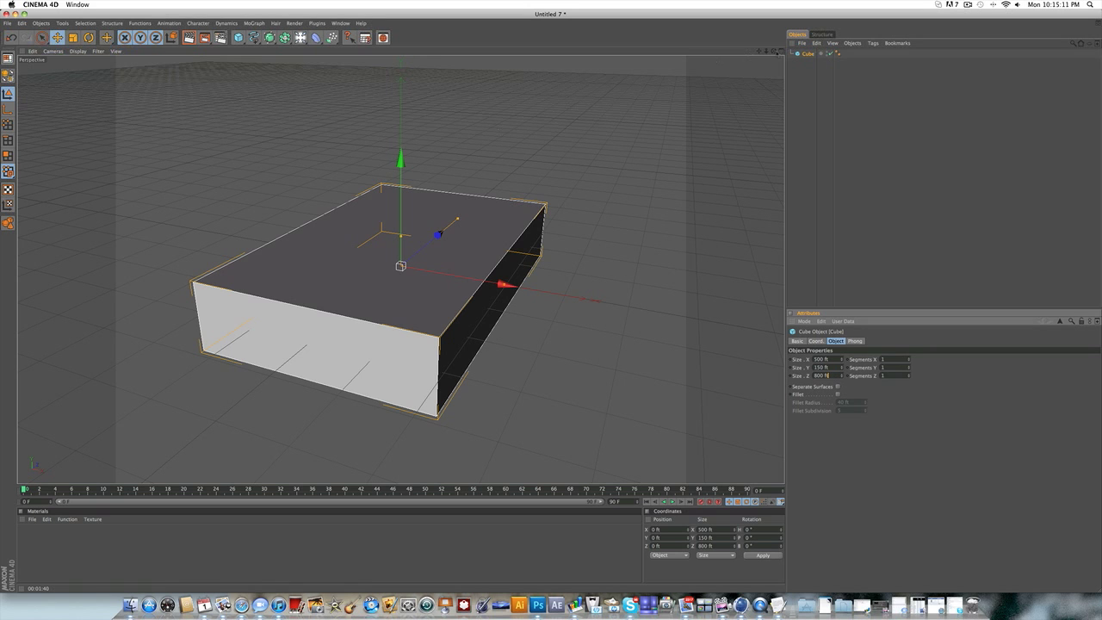
left_click_drag(774, 52, 774, 52)
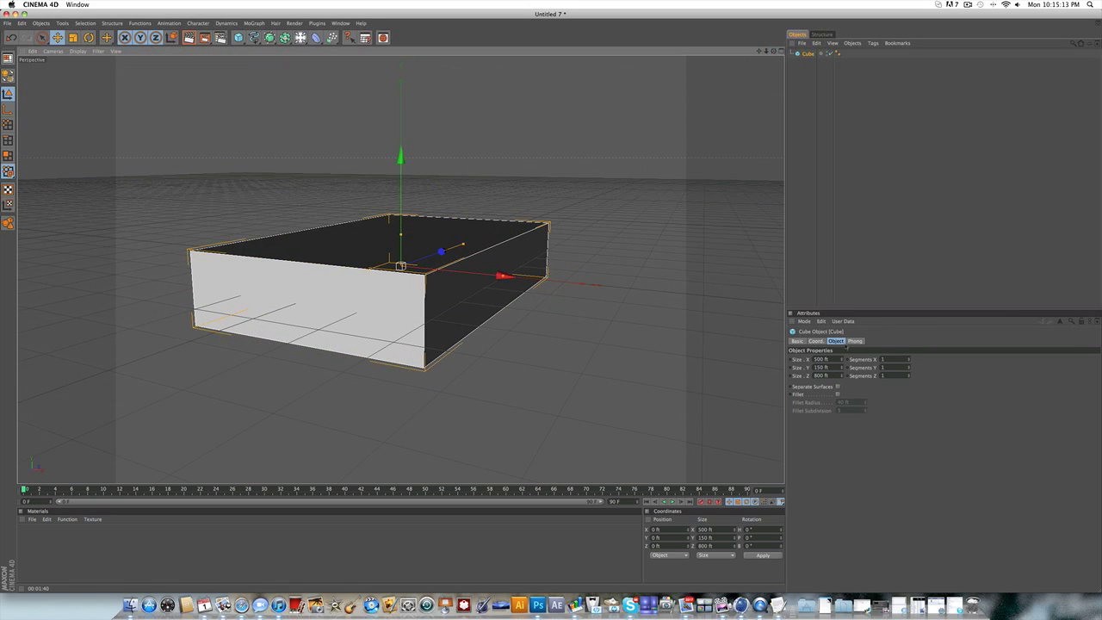
left_click_drag(831, 367, 800, 359)
type("2")
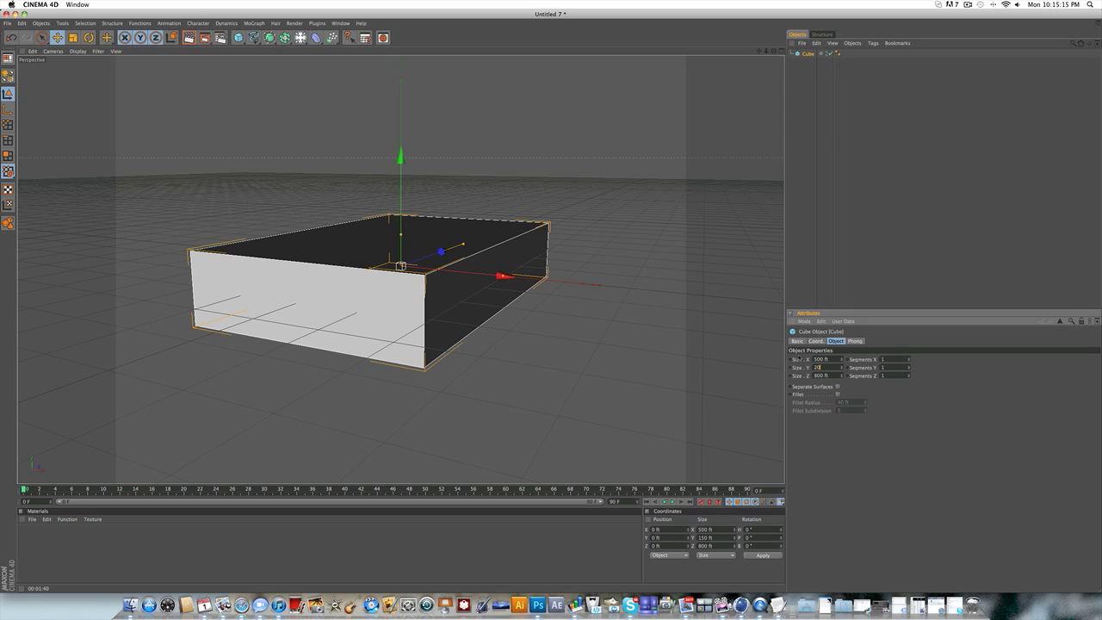
type("00")
key("Return")
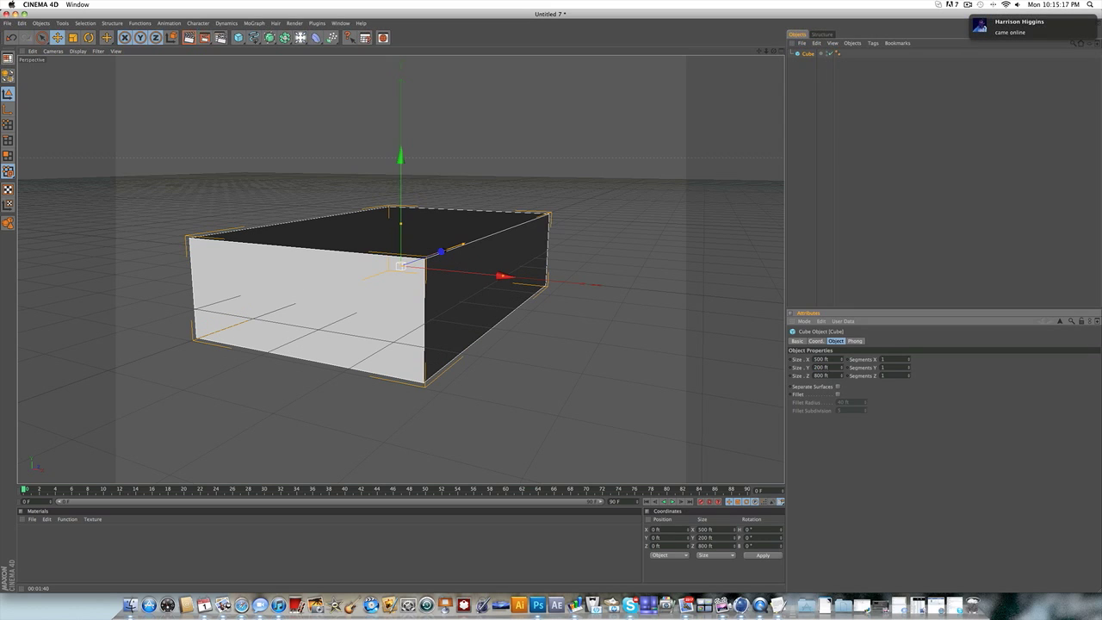
Step: Set the cube's Y size to 180 ft and deselect it
left_click_drag(831, 367, 773, 360)
type("380")
key("Return")
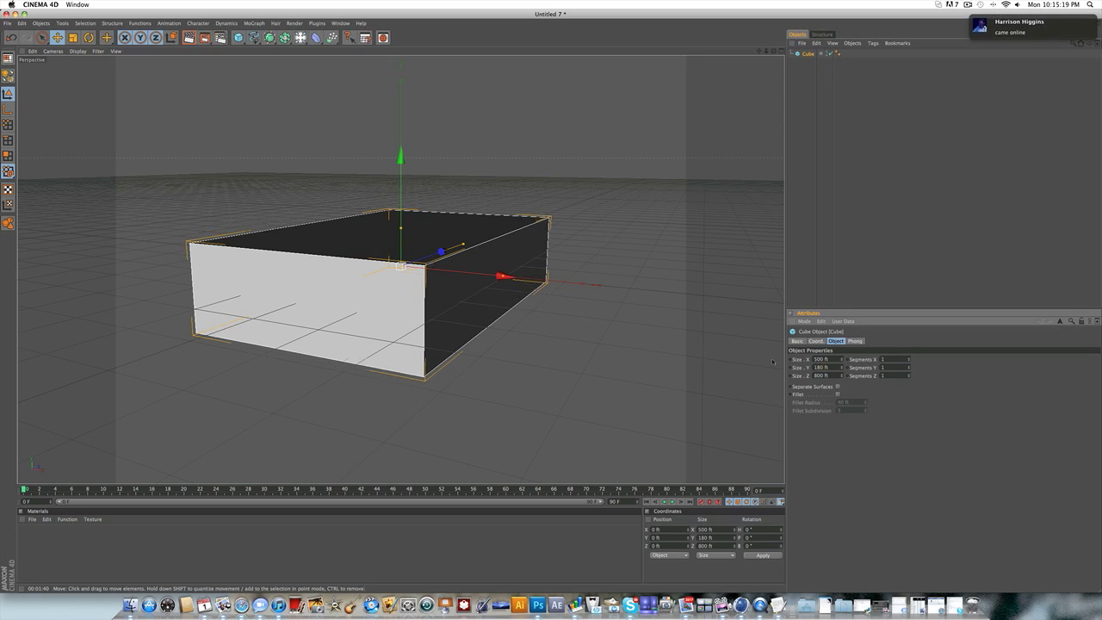
left_click(701, 74)
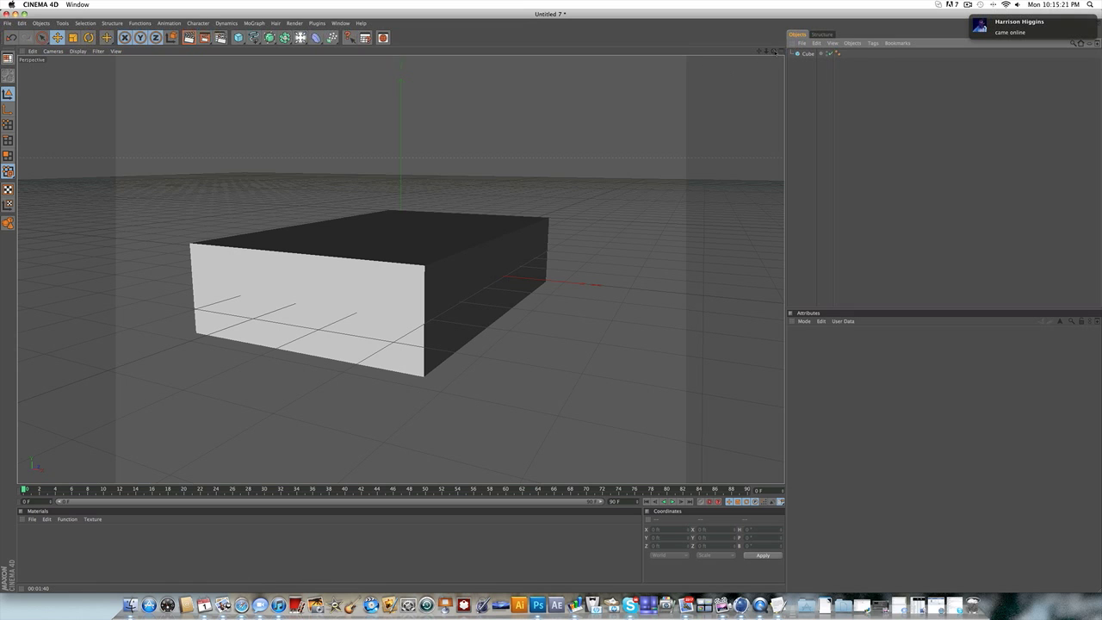
Step: Duplicate the cube in the object hierarchy and disable the copy
left_click_drag(773, 52, 813, 95)
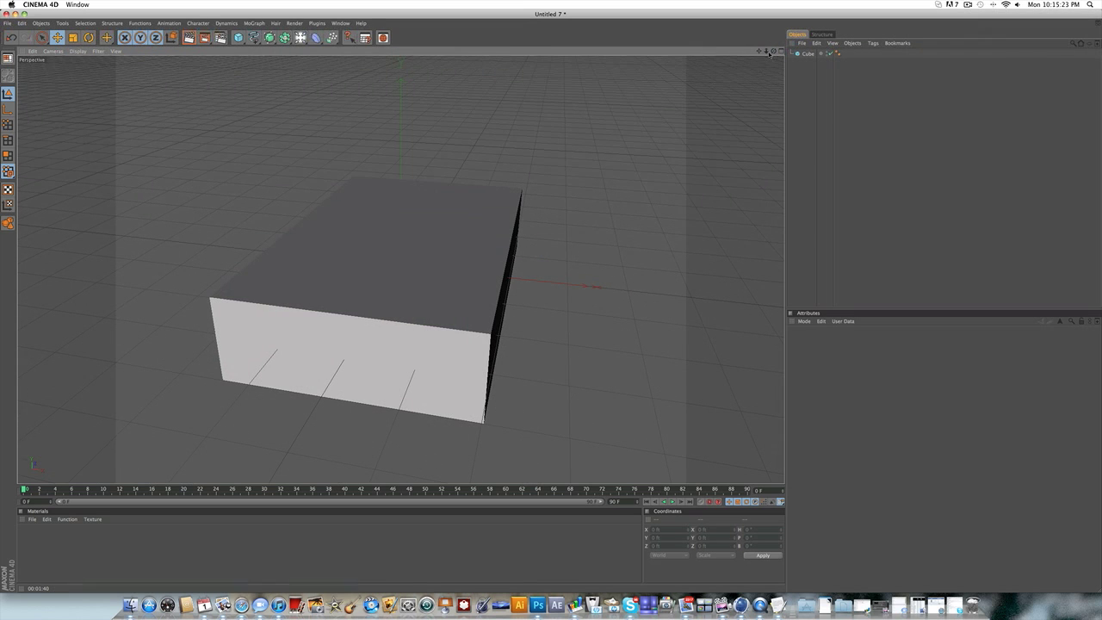
left_click_drag(773, 52, 747, 41)
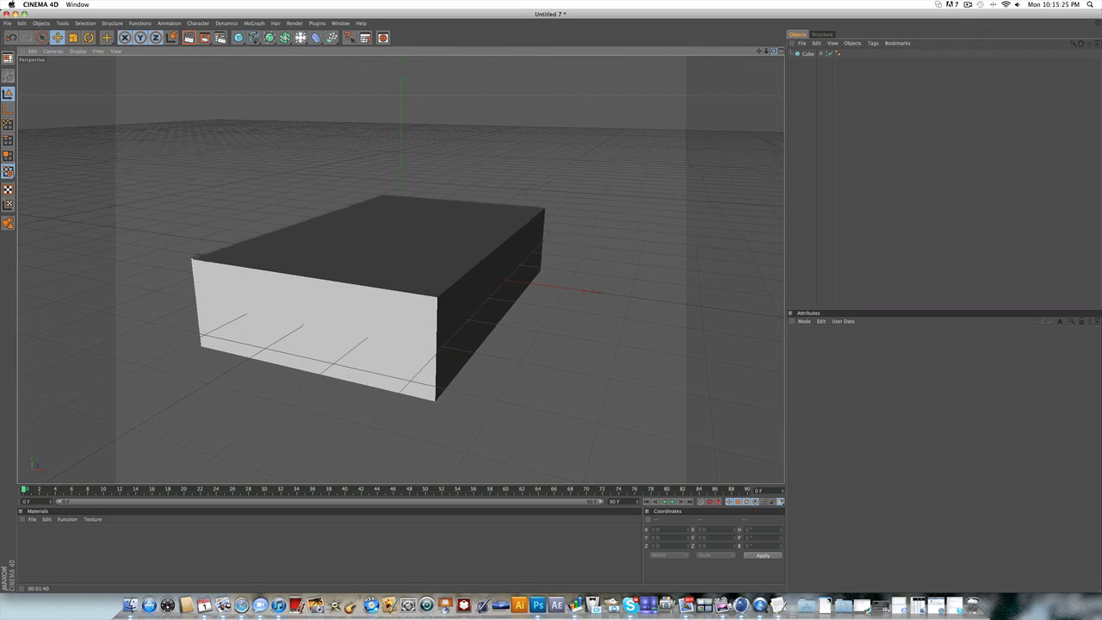
left_click(806, 54)
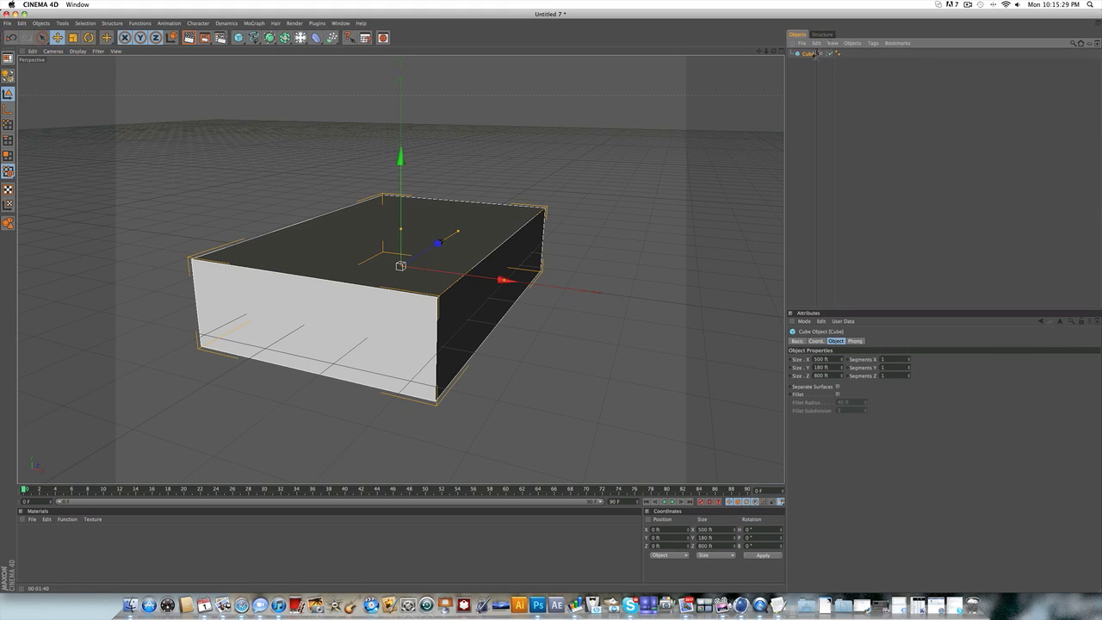
left_click_drag(808, 62, 813, 65, "ctrl")
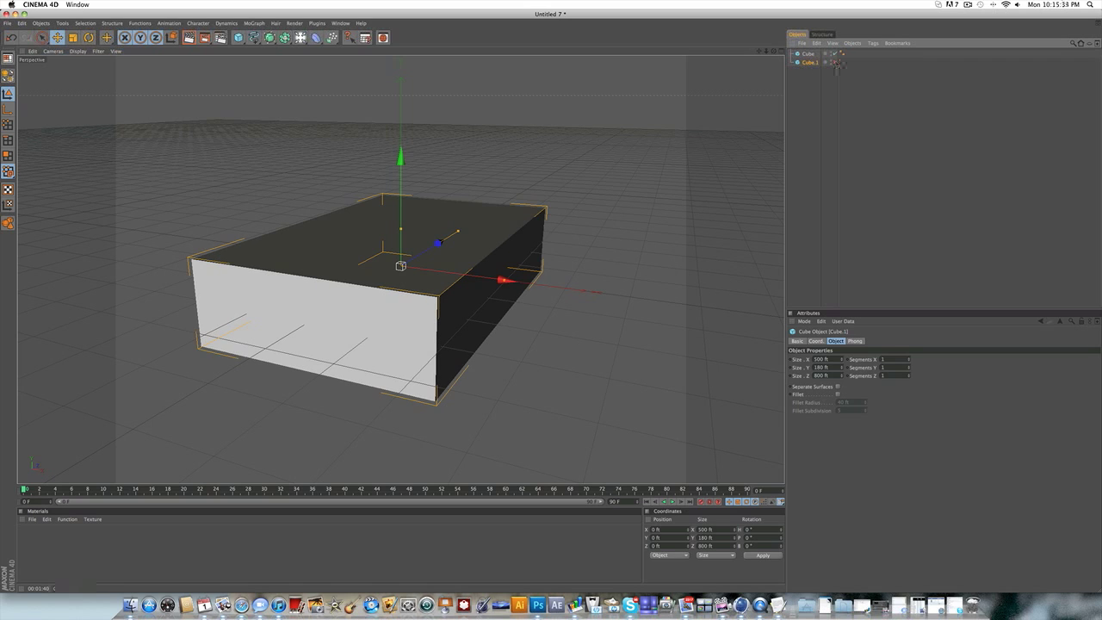
Step: Make the original cube editable and delete its top polygon to form an open box
left_click(804, 55)
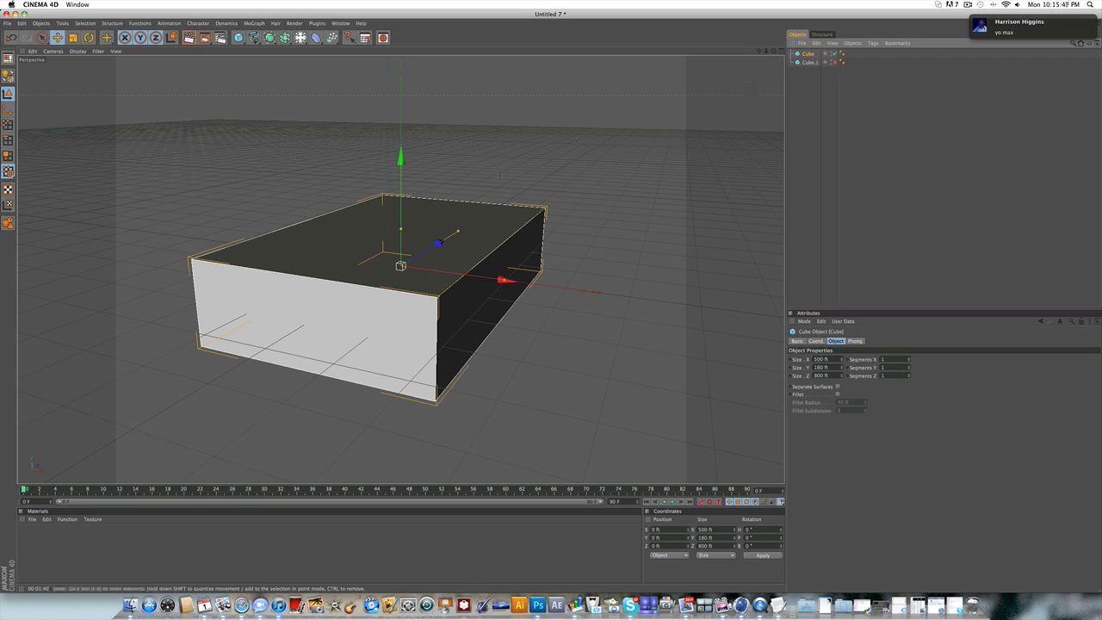
key("c")
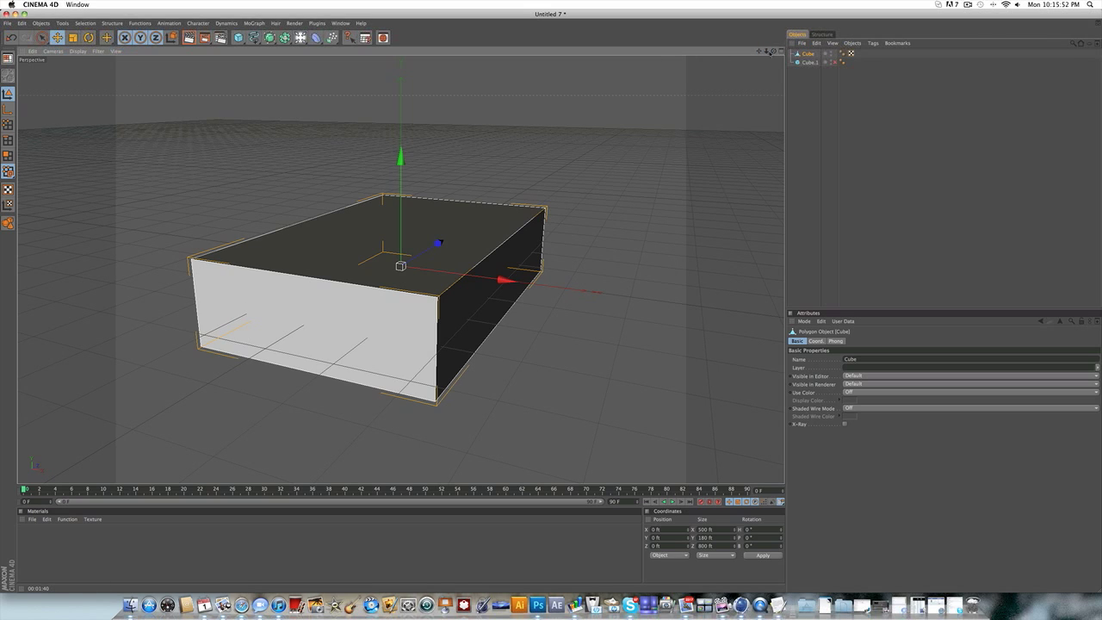
mouse_move(774, 52)
left_mouse_down()
mouse_move(774, 13)
mouse_move(774, 52)
left_mouse_up()
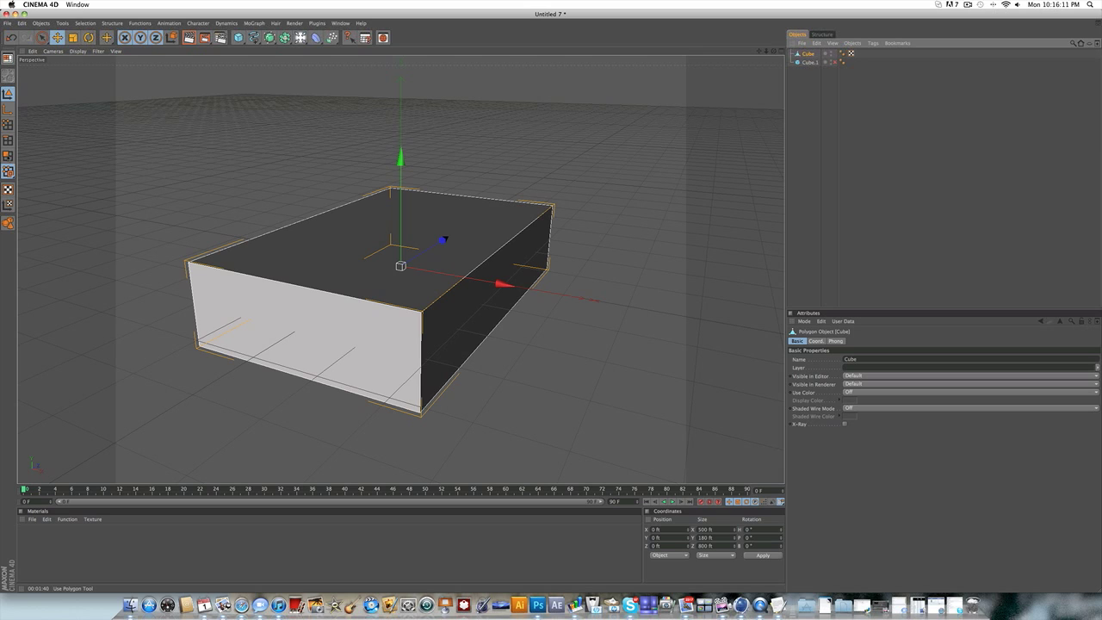
left_click(7, 156)
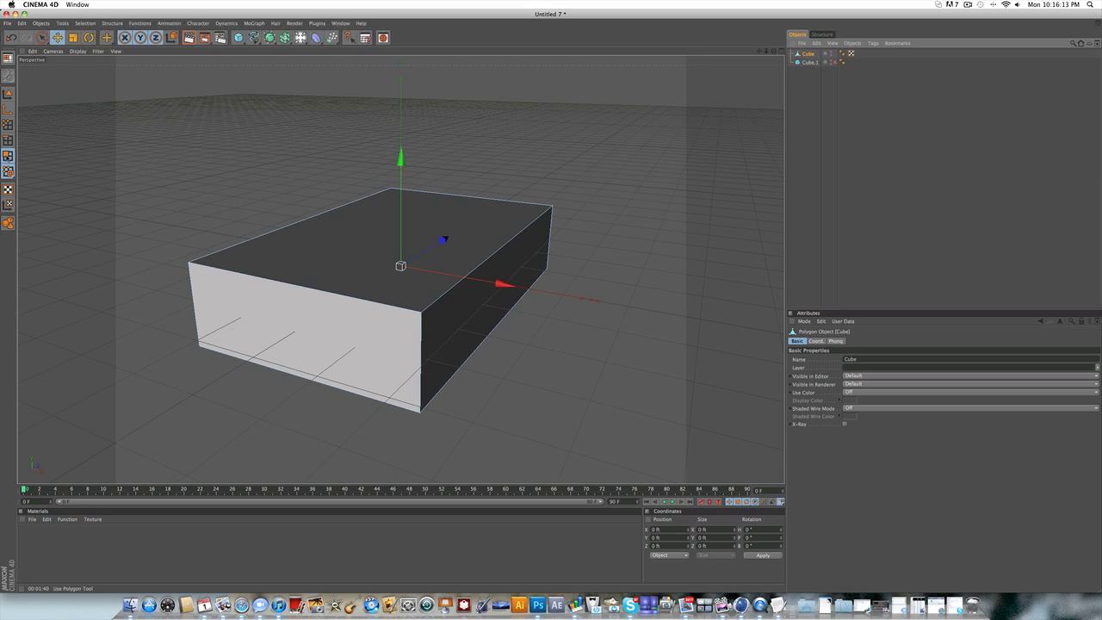
left_click(472, 315)
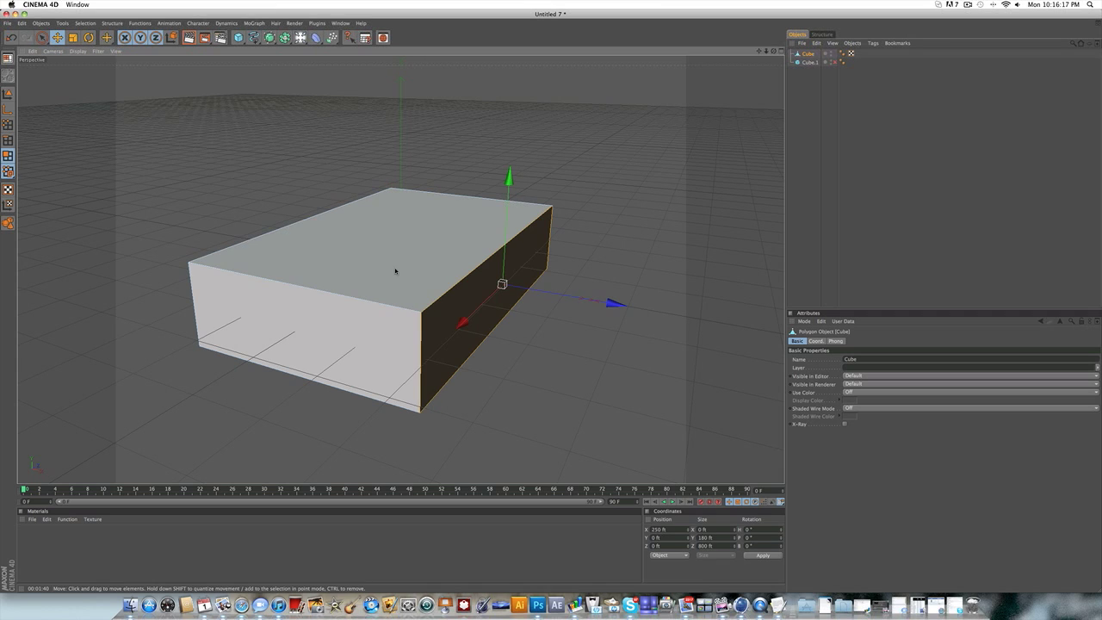
left_click(395, 271)
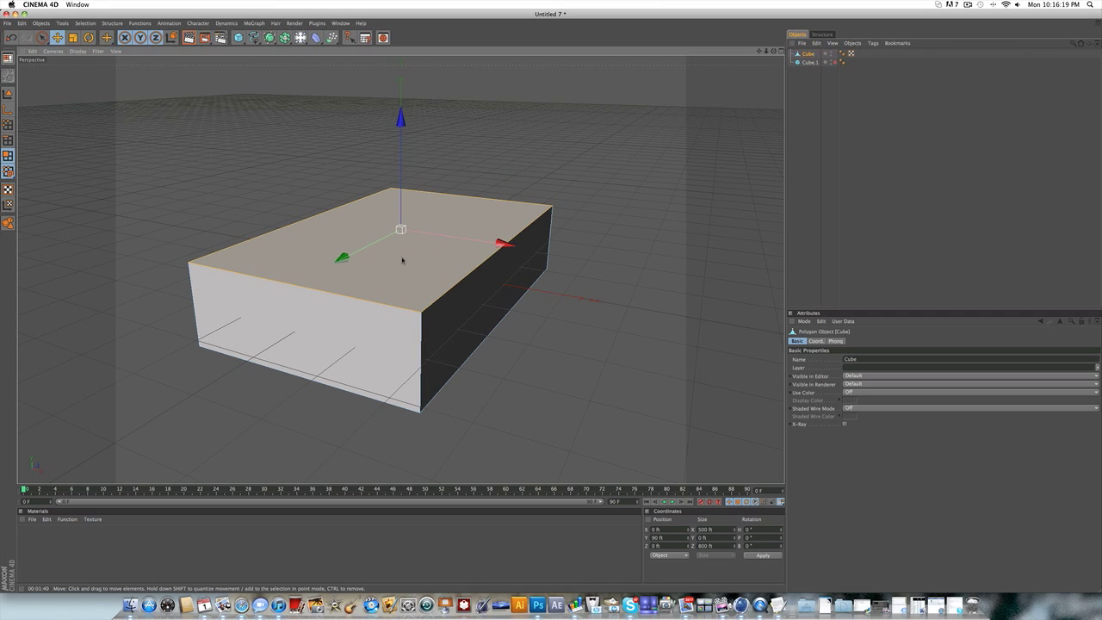
key("Delete")
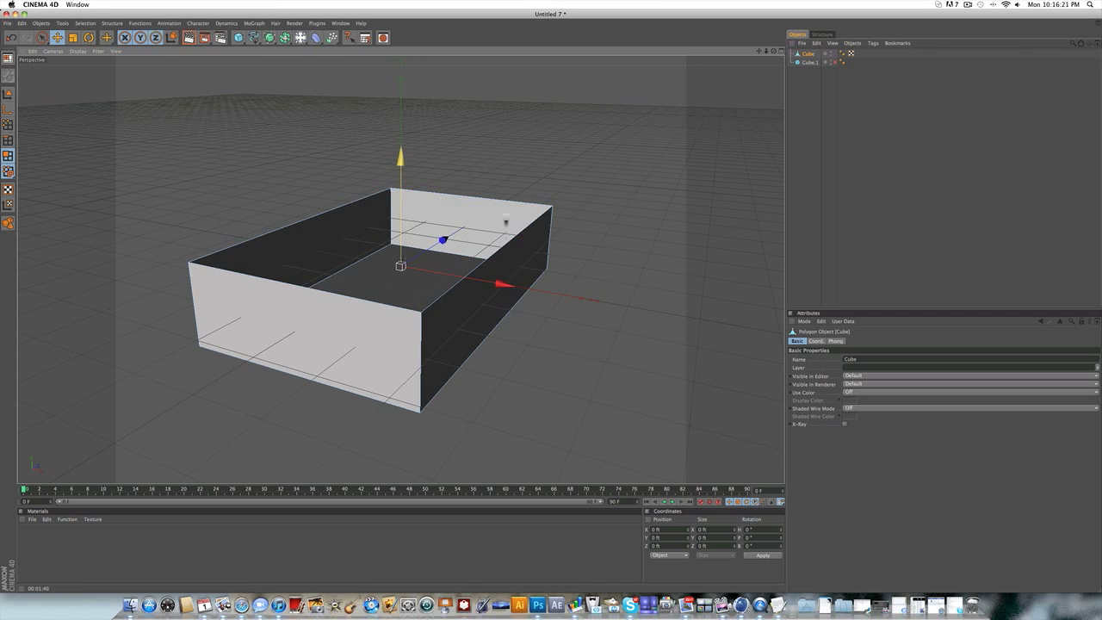
left_click(848, 94)
Step: Try deleting the front polygon of the open box, and undo the deletion
left_click_drag(396, 302, 396, 387, "alt")
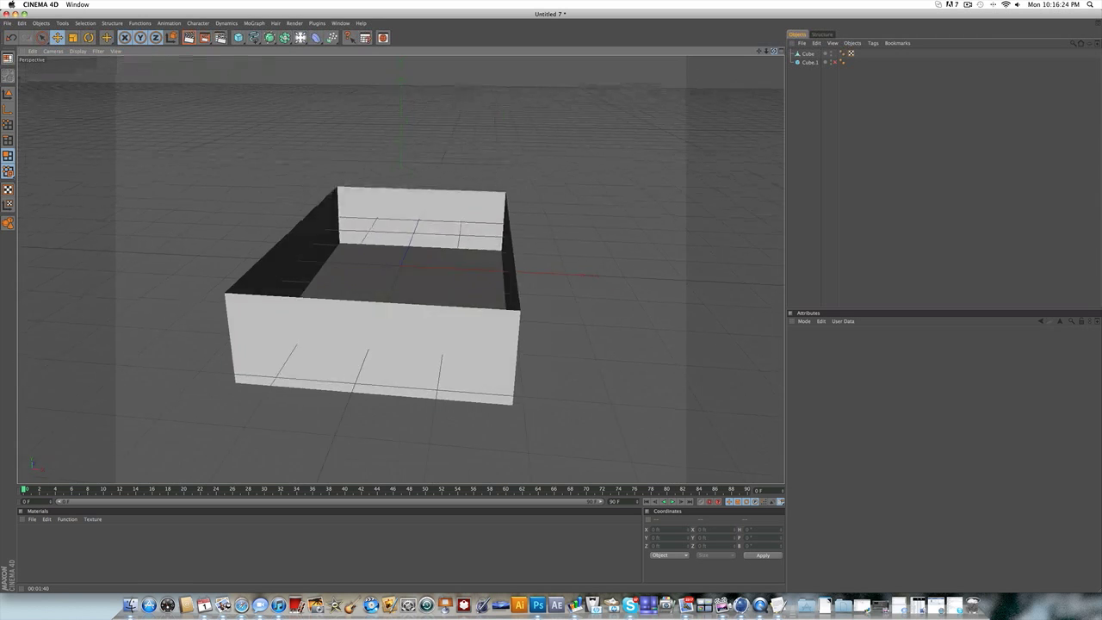
left_click_drag(396, 302, 396, 263, "alt")
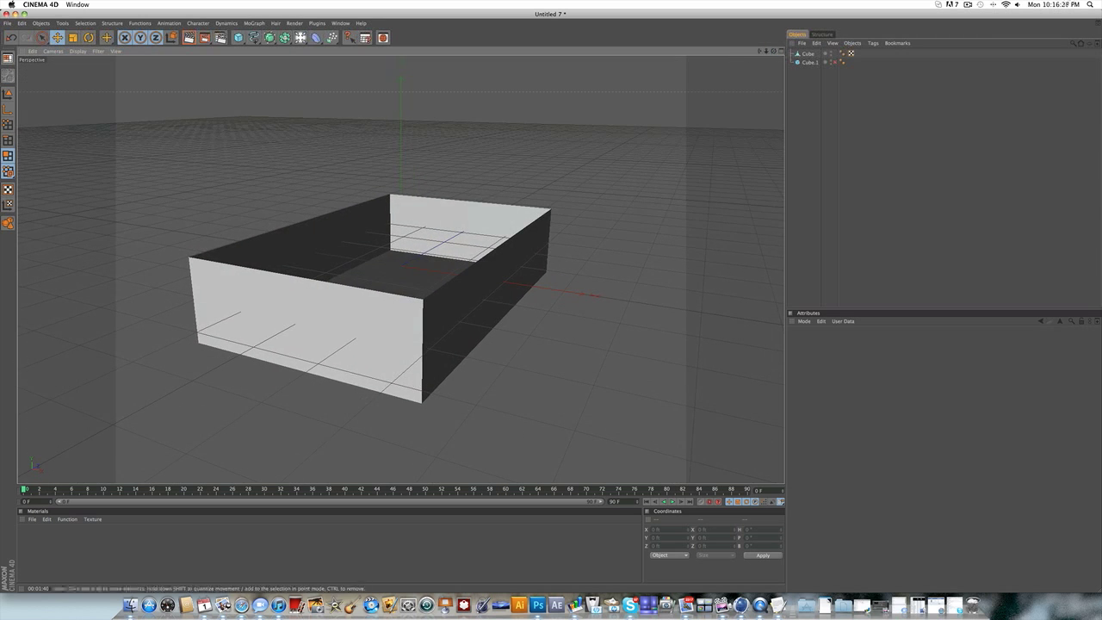
left_click(808, 53)
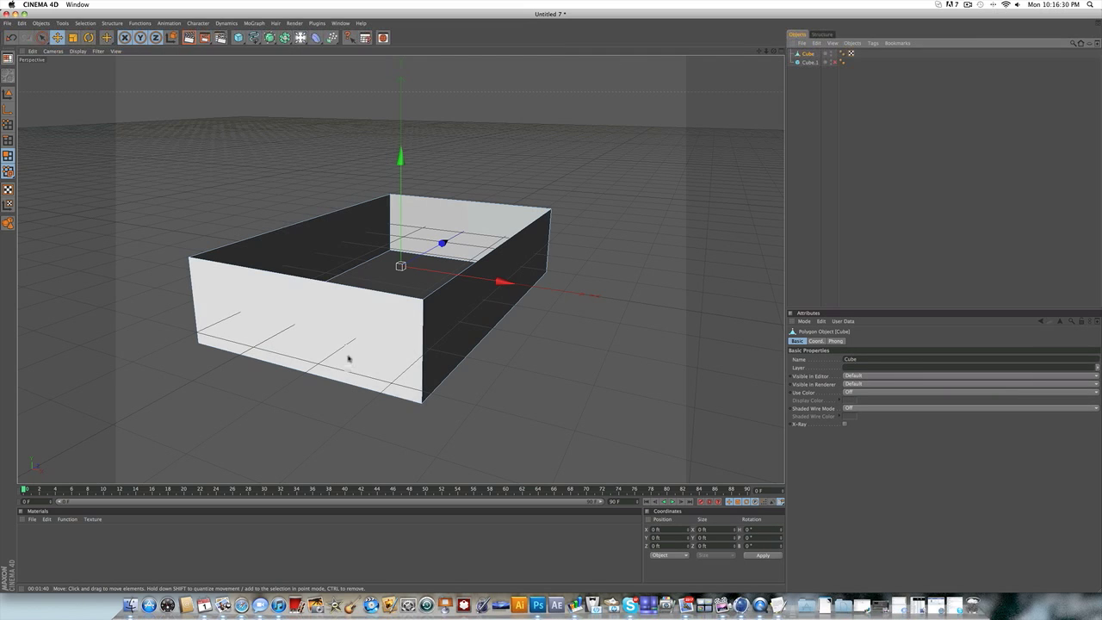
left_click(360, 359)
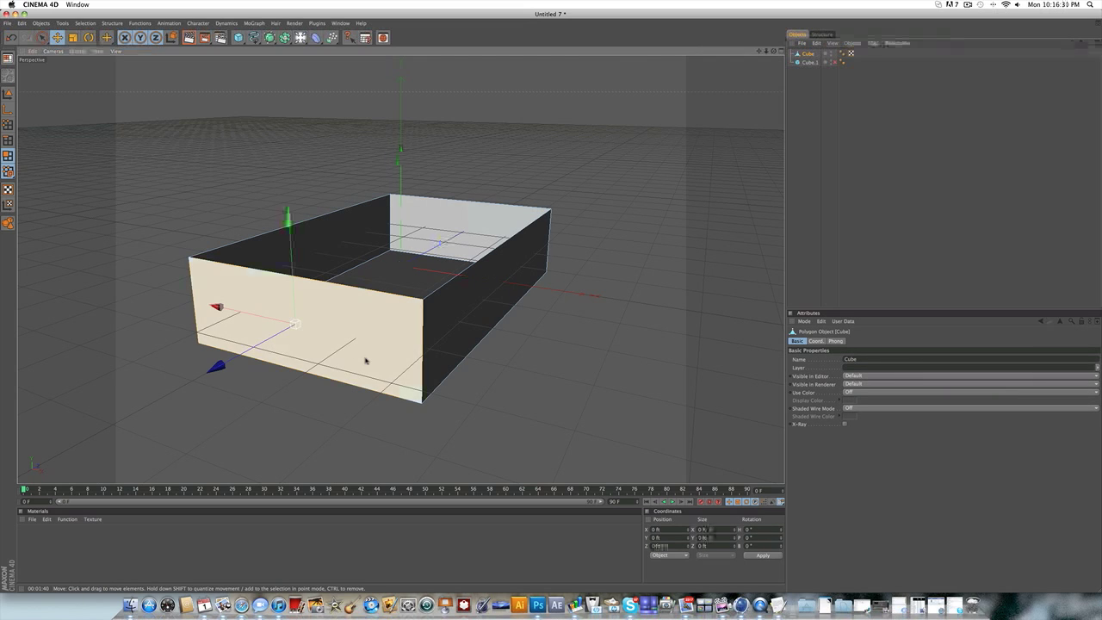
key("Delete")
key("super+z")
left_click(984, 83)
scroll(427, 108, "up", 4)
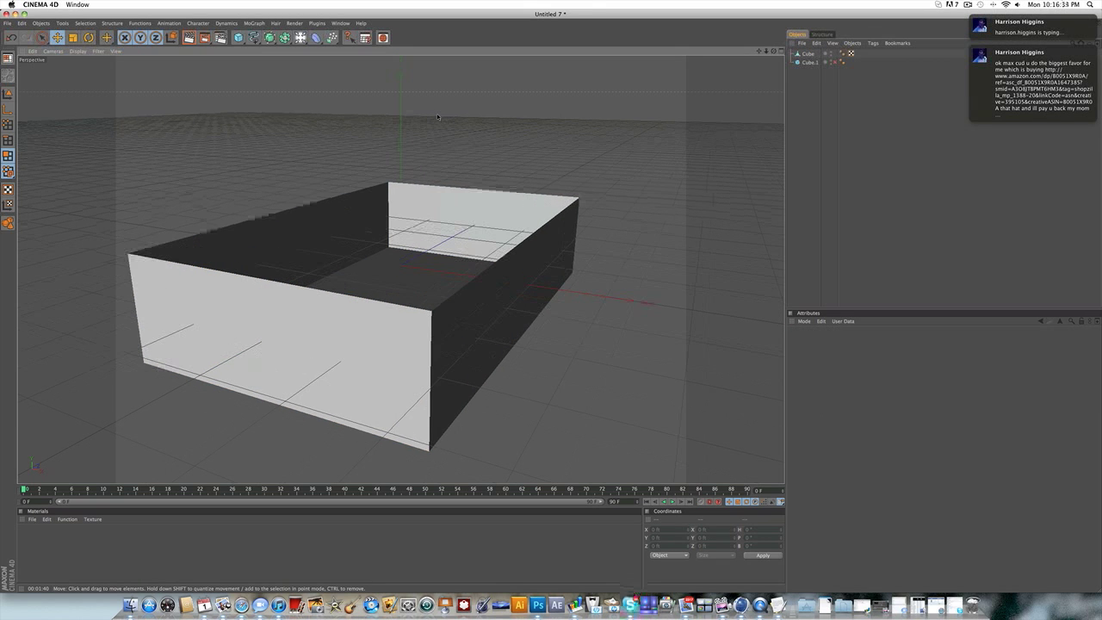
scroll(437, 116, "down", 3)
scroll(438, 116, "down", 1)
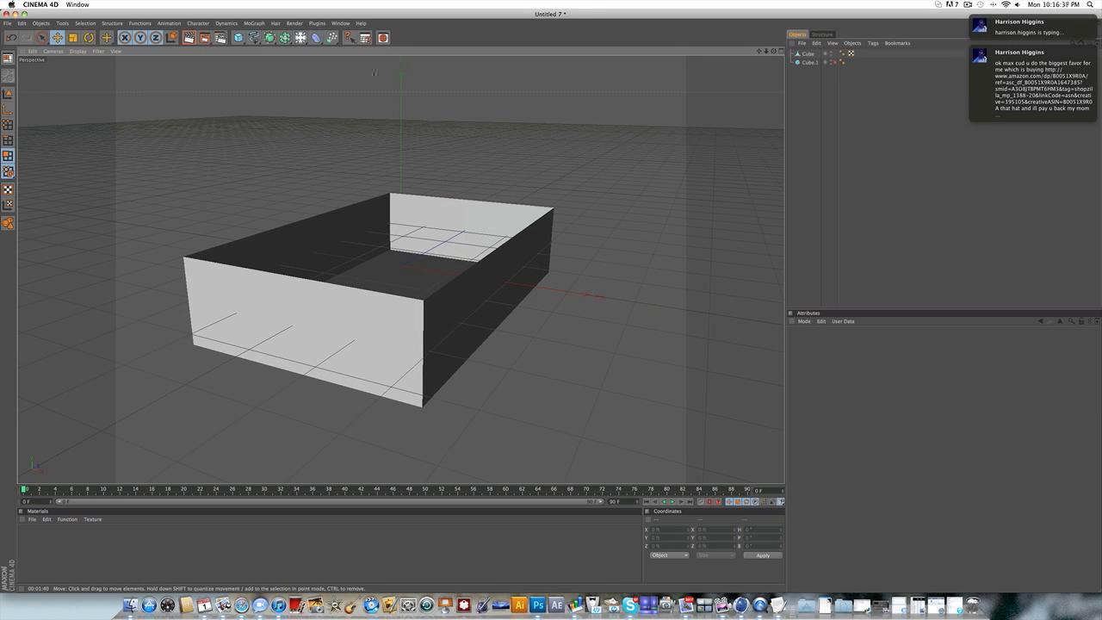
left_click(807, 54)
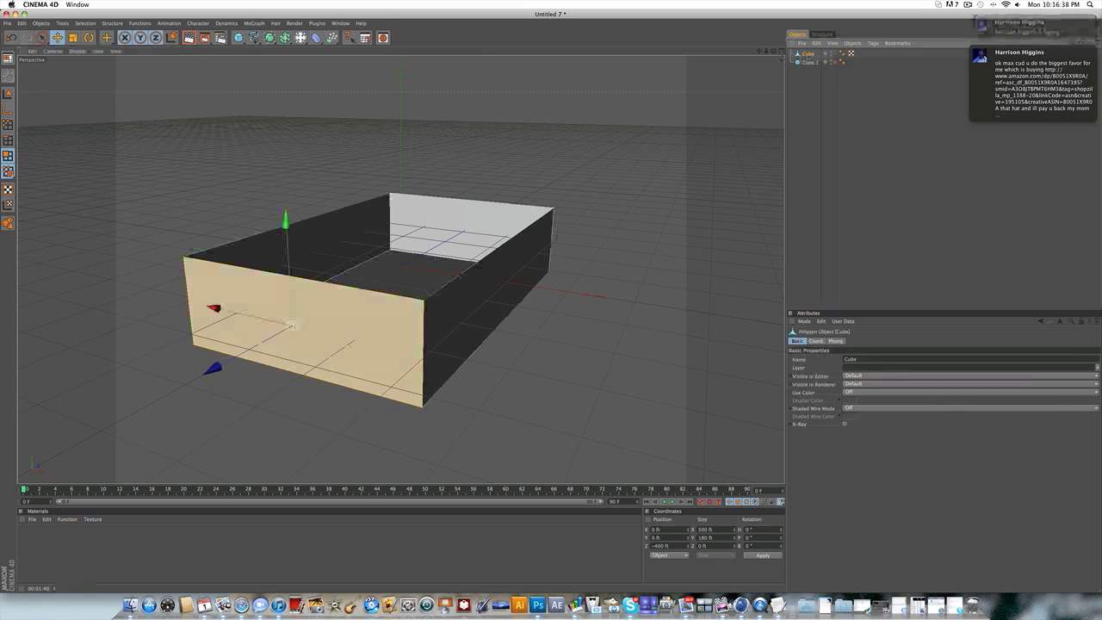
left_click(915, 225)
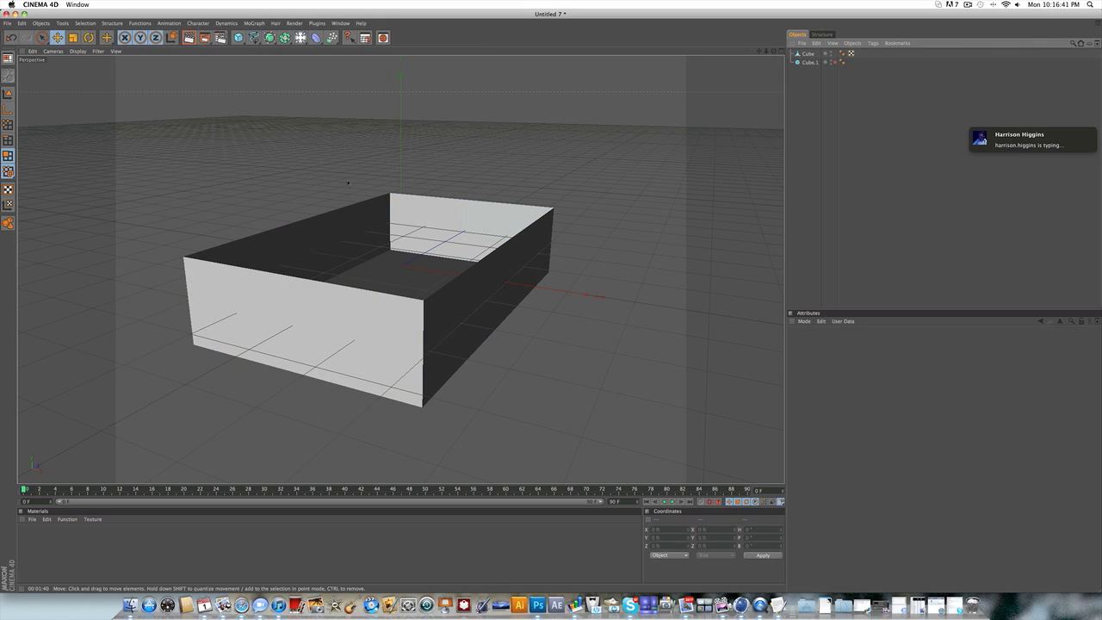
Step: Add an Explosion FX deformer and group it with the open box cube under one null object
left_click(808, 54)
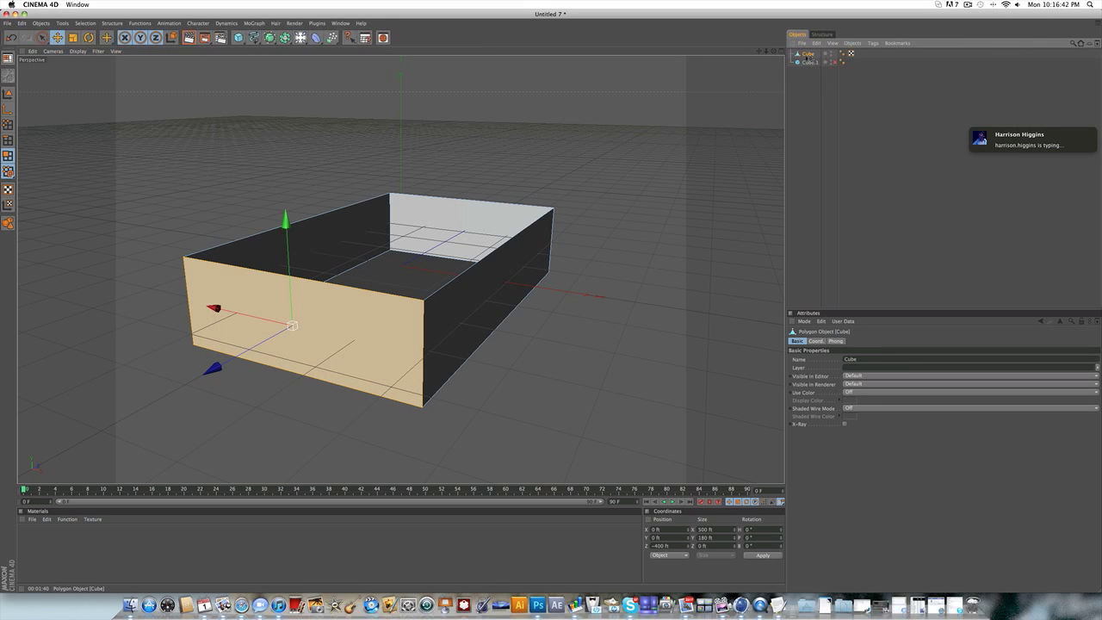
left_click_drag(316, 37, 417, 91)
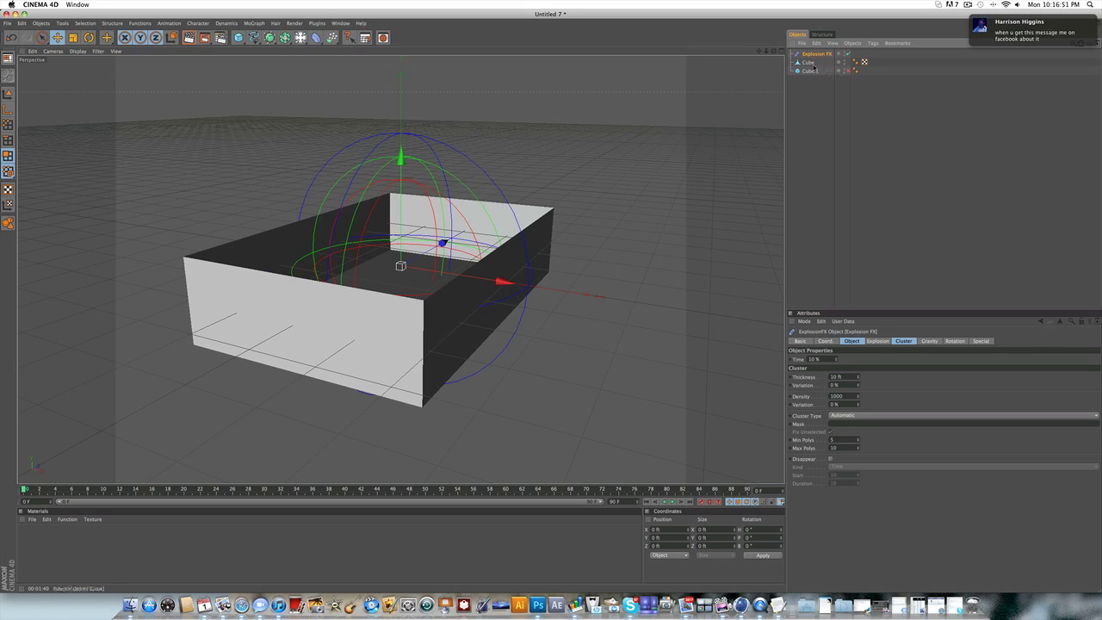
left_click(808, 62, "shift")
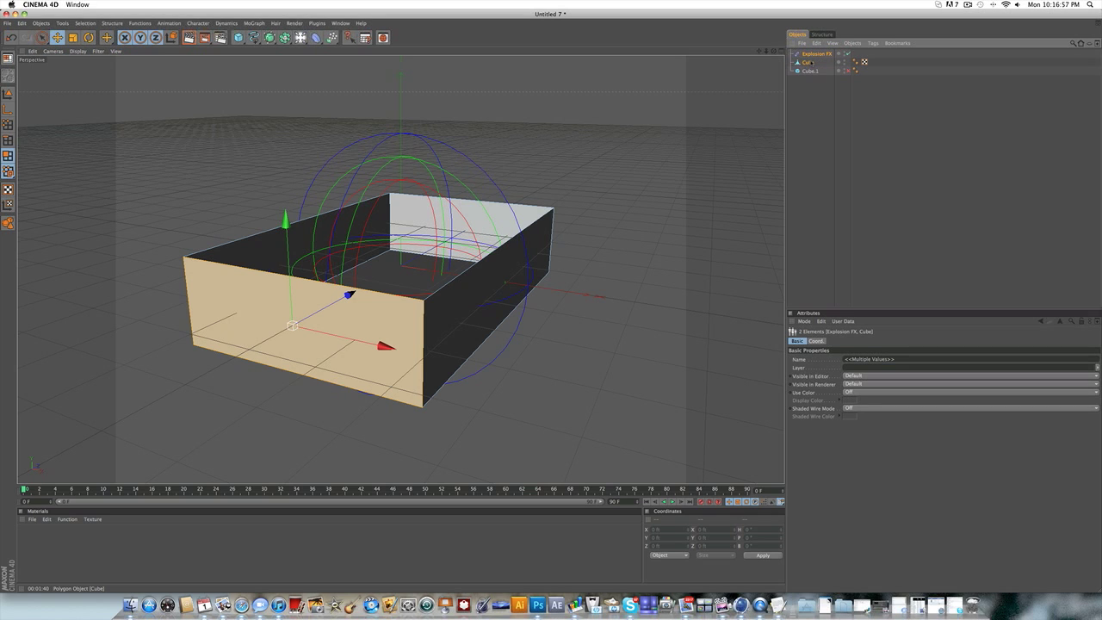
right_click(807, 62)
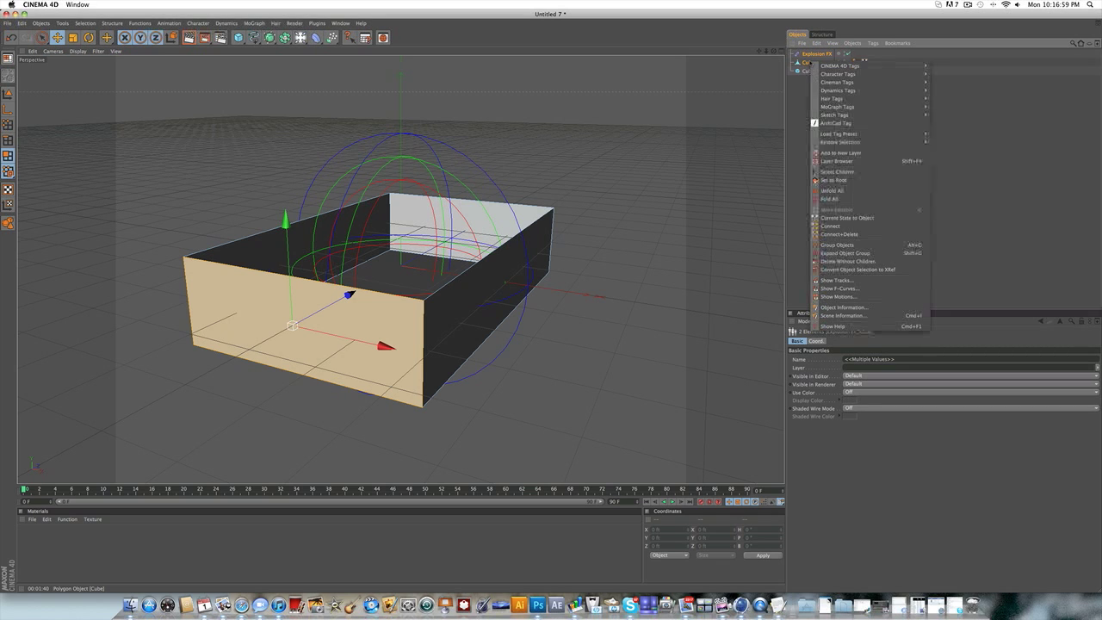
left_click(839, 245)
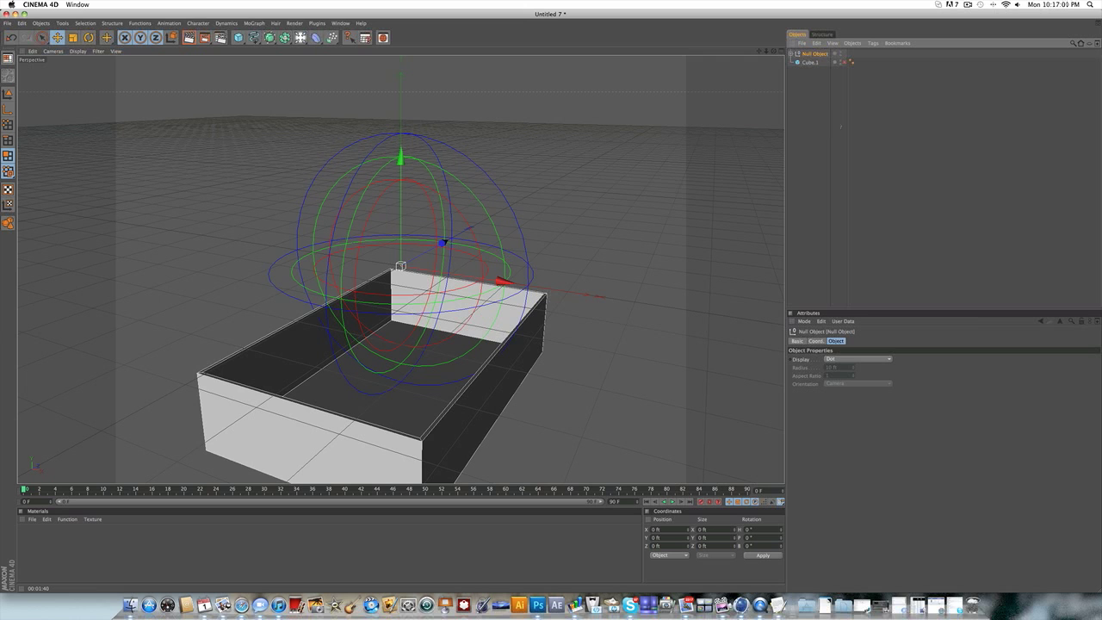
Step: Expand the null object holding the box and select the Explosion FX deformer inside it
scroll(623, 213, "up", 5)
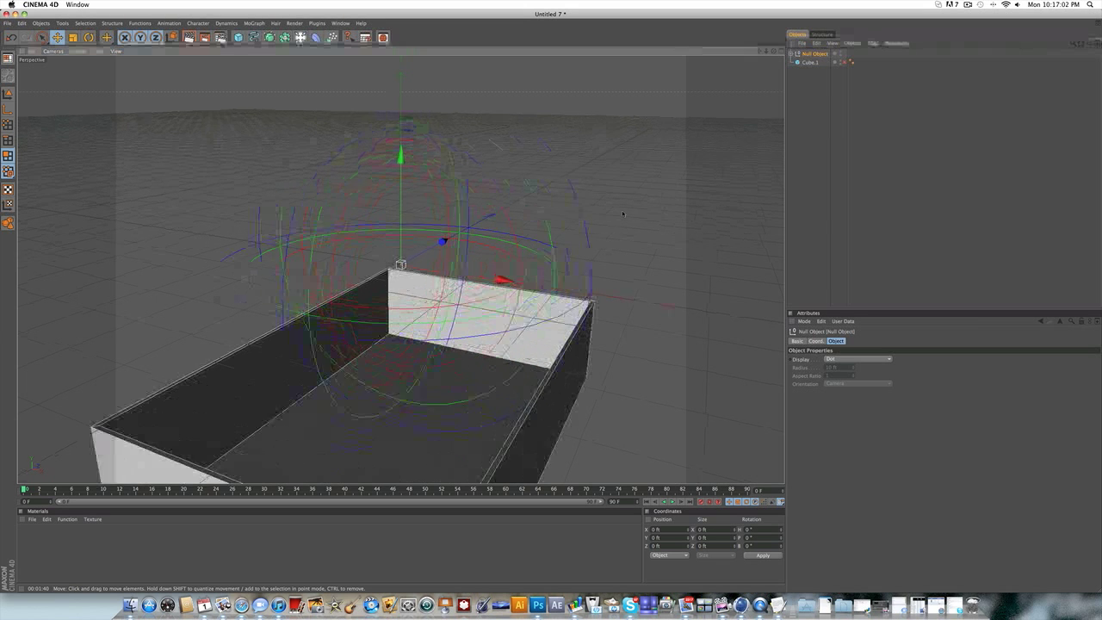
left_click_drag(759, 52, 761, 51)
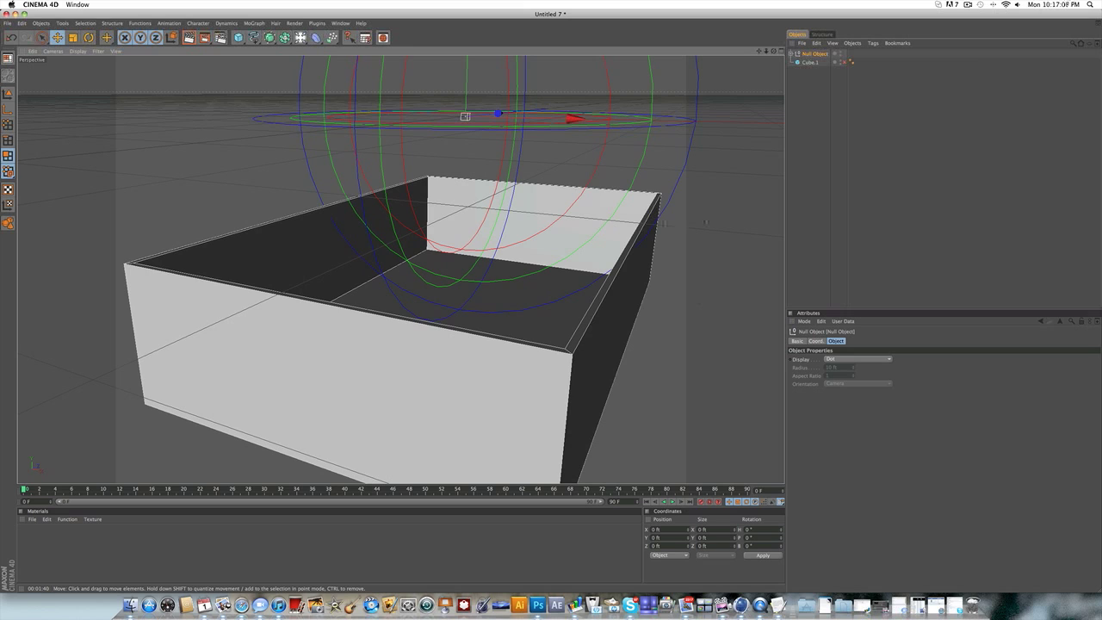
left_click(791, 55)
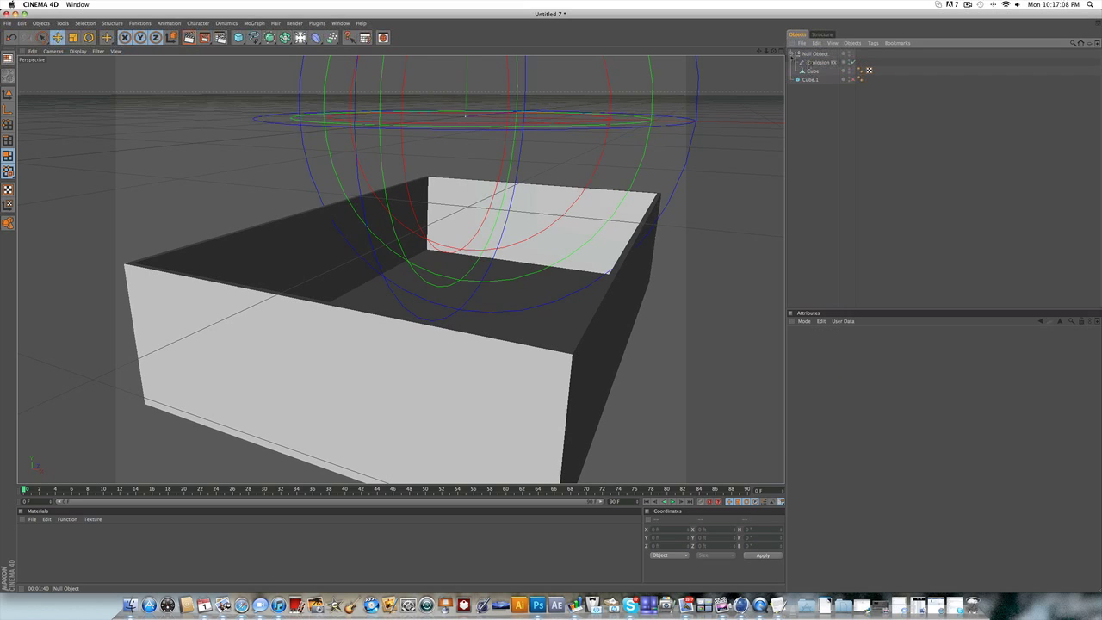
left_click(819, 62)
Step: Try lowering the Explosion FX deformer's Time value to 7%
left_click(824, 341)
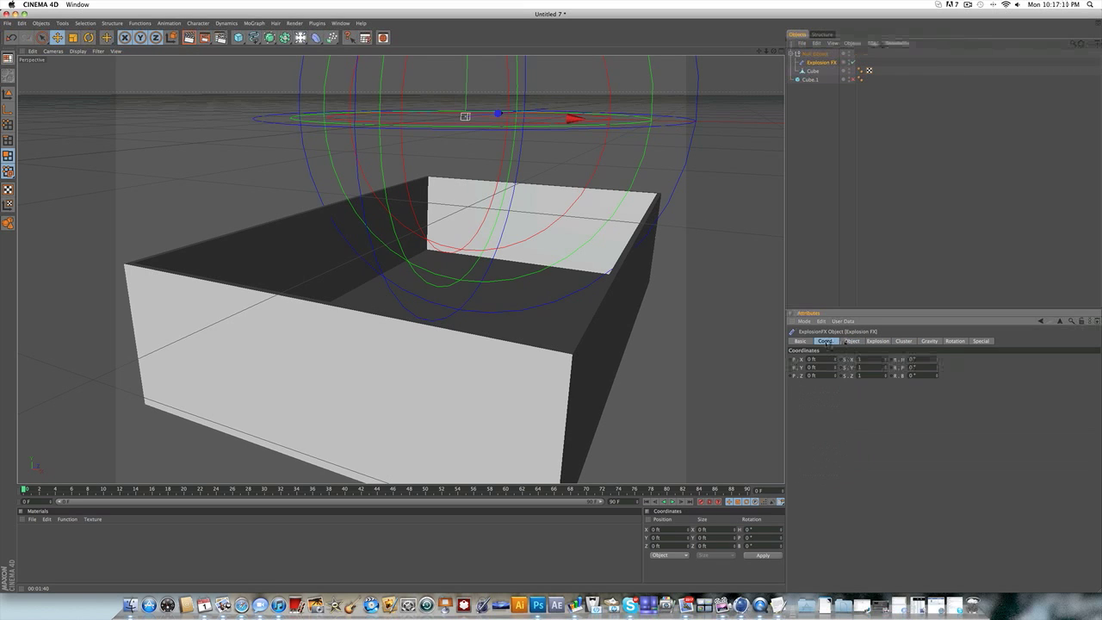
left_click(851, 341)
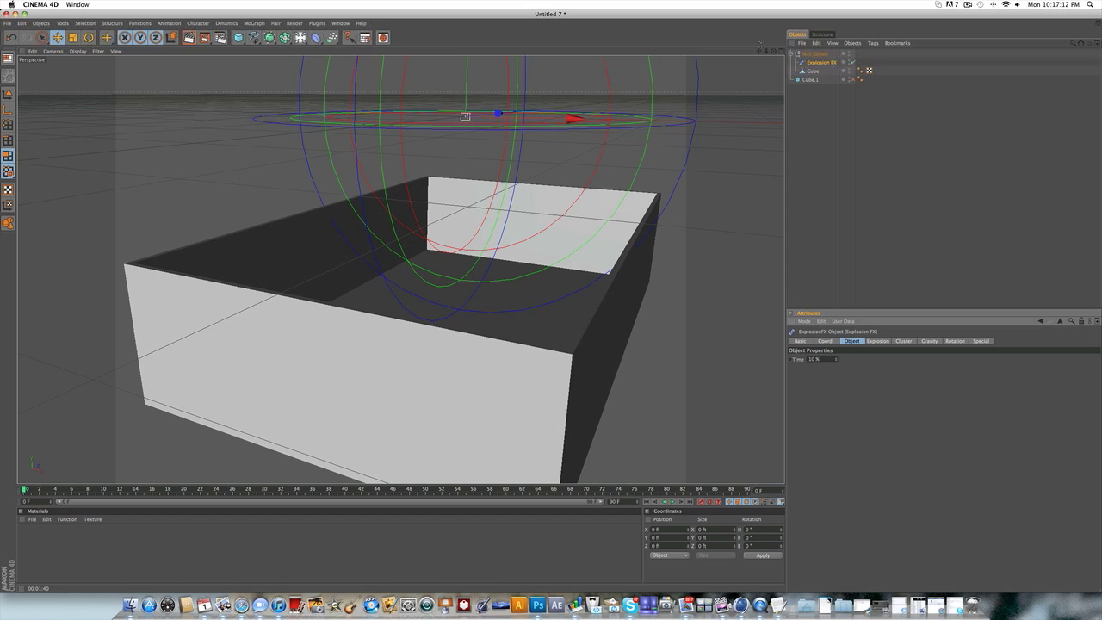
left_click_drag(773, 51, 751, 85)
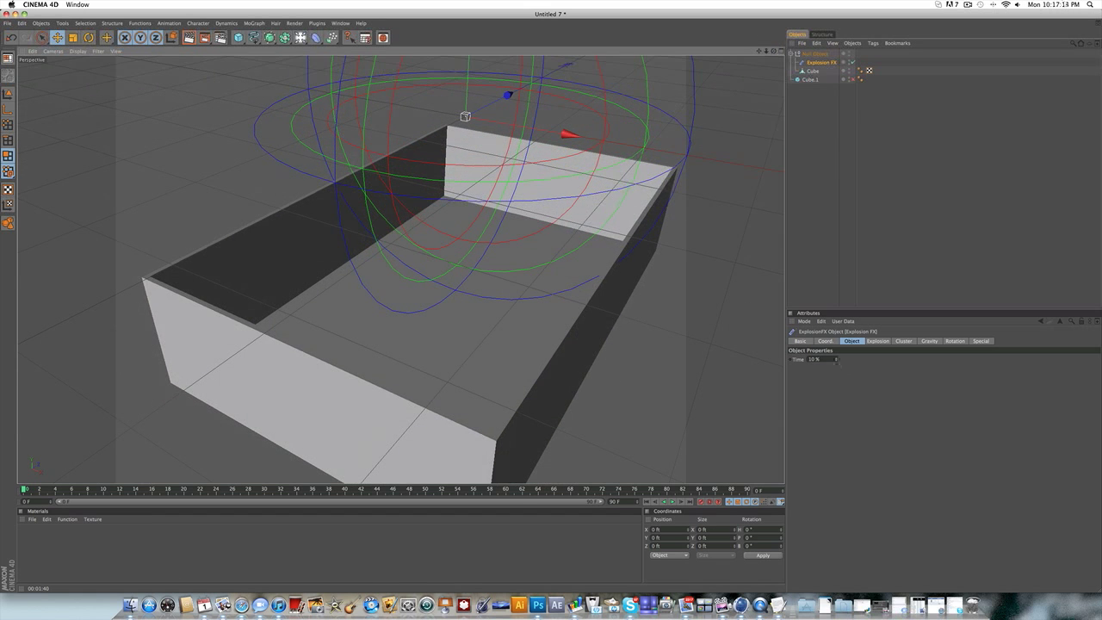
left_click_drag(835, 360, 835, 359)
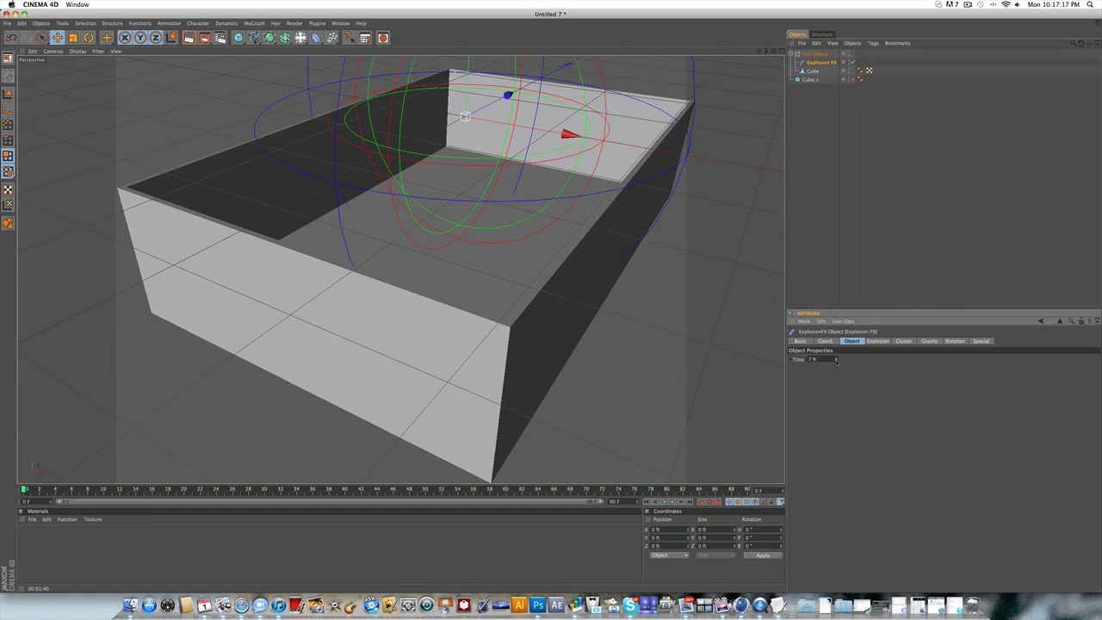
Step: Set the Explosion FX cluster thickness to 30 ft to thicken the box walls
left_click(898, 341)
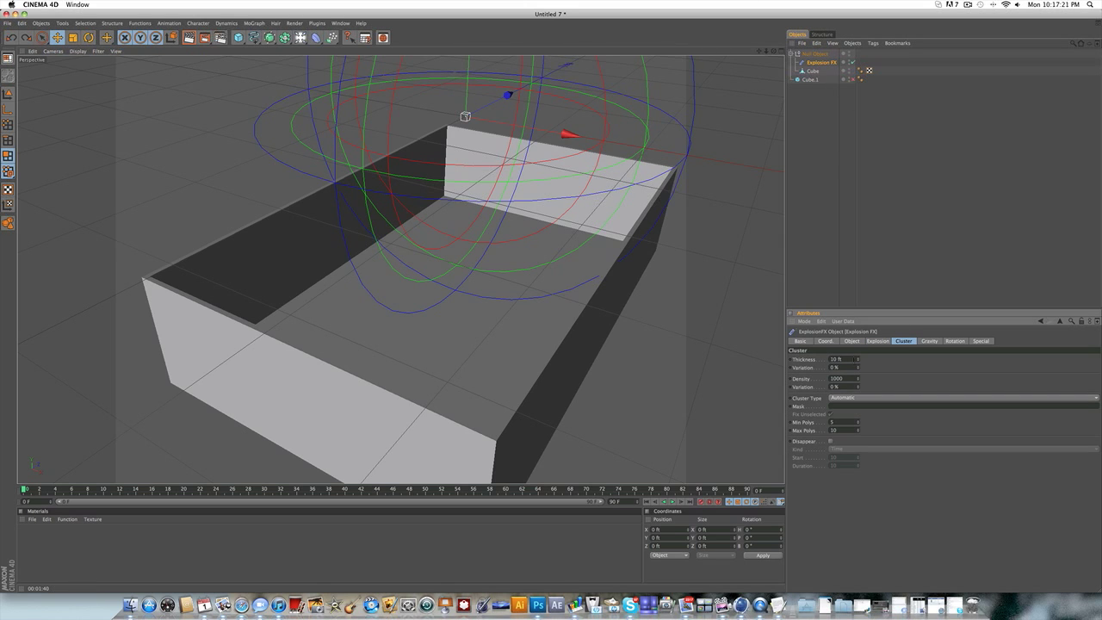
mouse_move(857, 360)
left_mouse_down()
mouse_move(857, 318)
mouse_move(856, 349)
left_mouse_up()
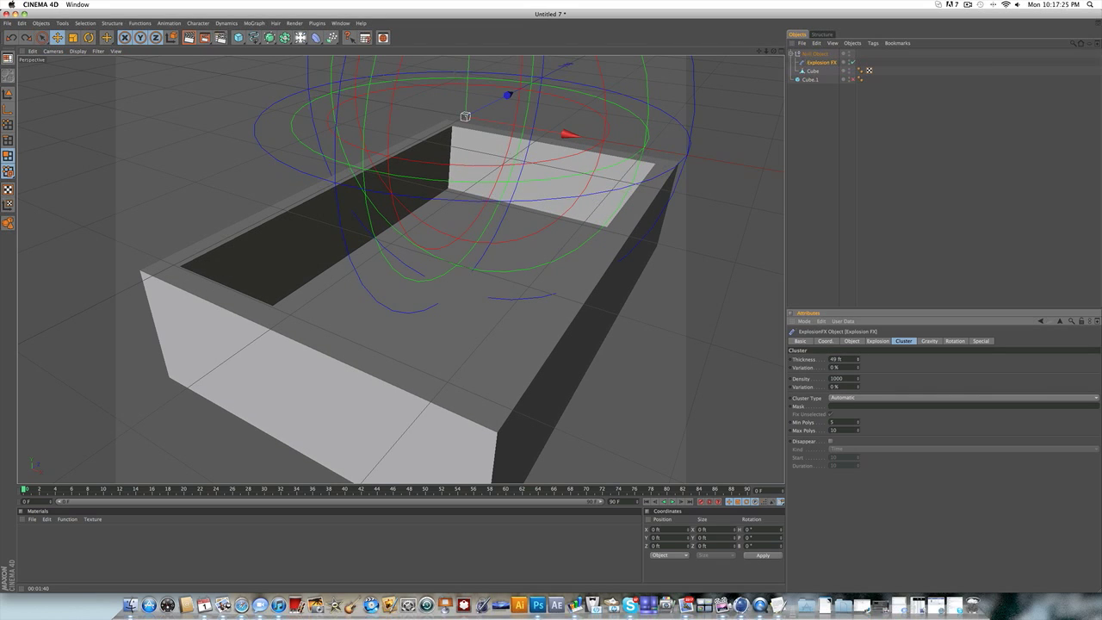
left_click(837, 359)
type("30")
key("Return")
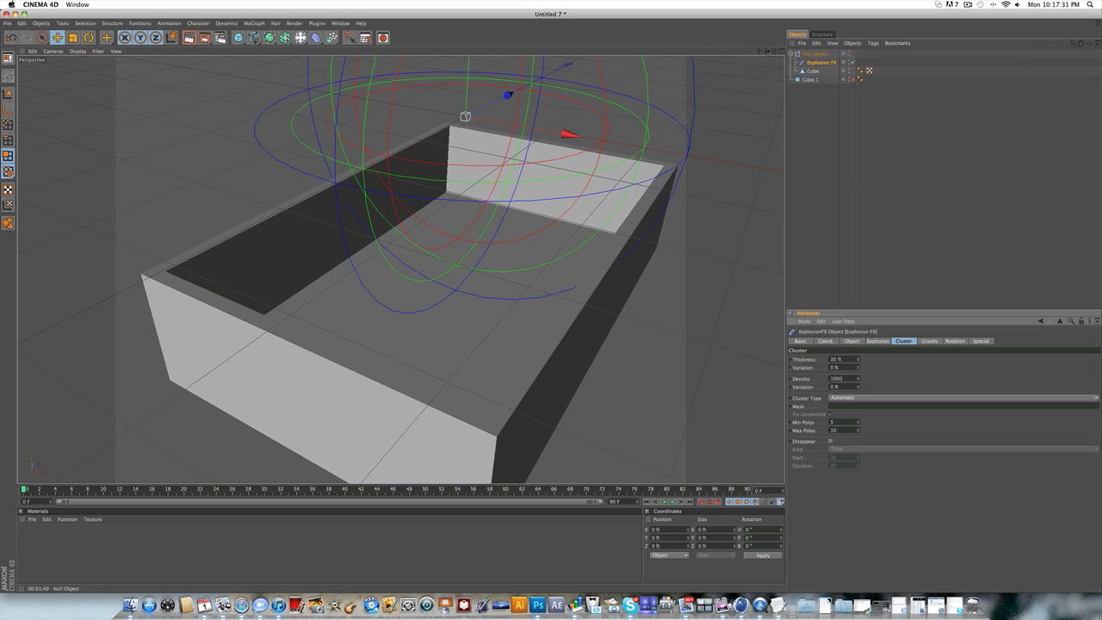
left_click_drag(773, 51, 730, 80)
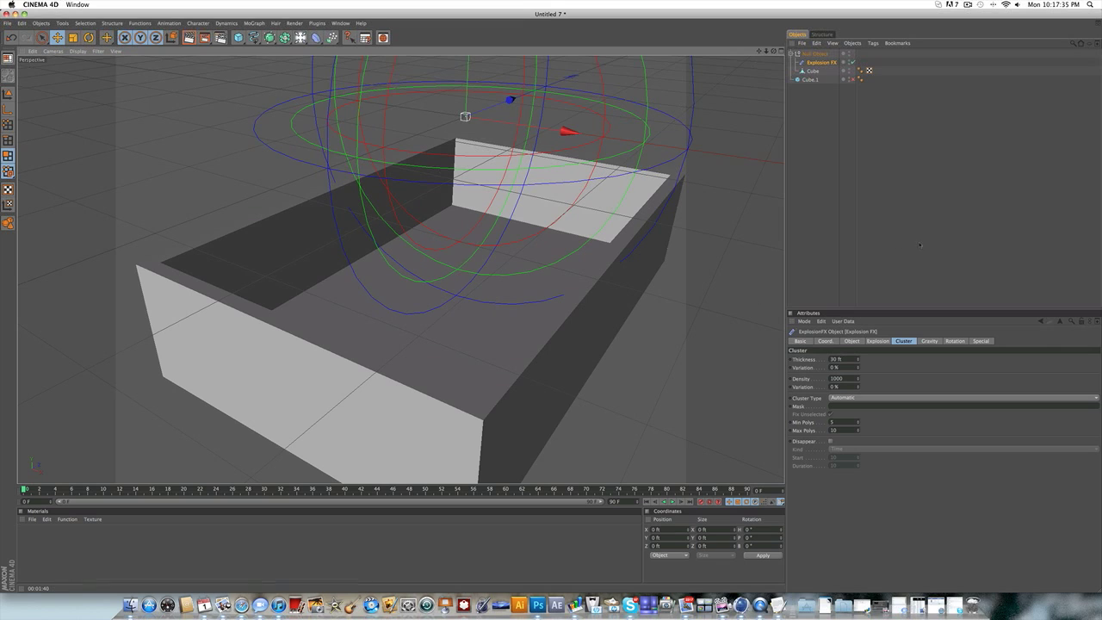
Step: Set the Explosion FX gravity direction to None
left_click(930, 341)
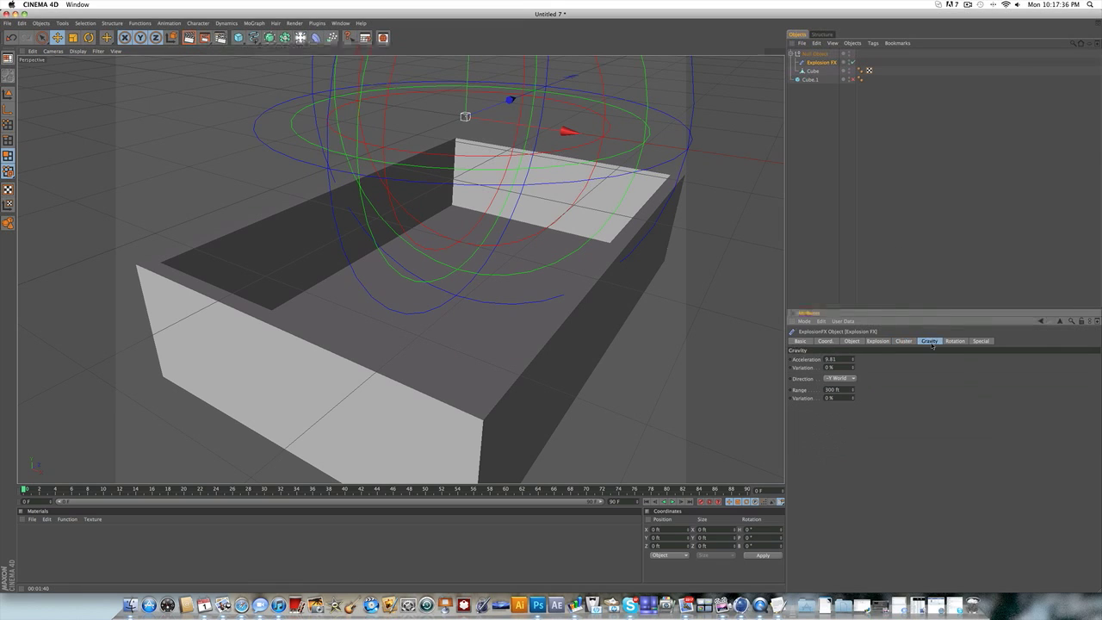
left_click(845, 378)
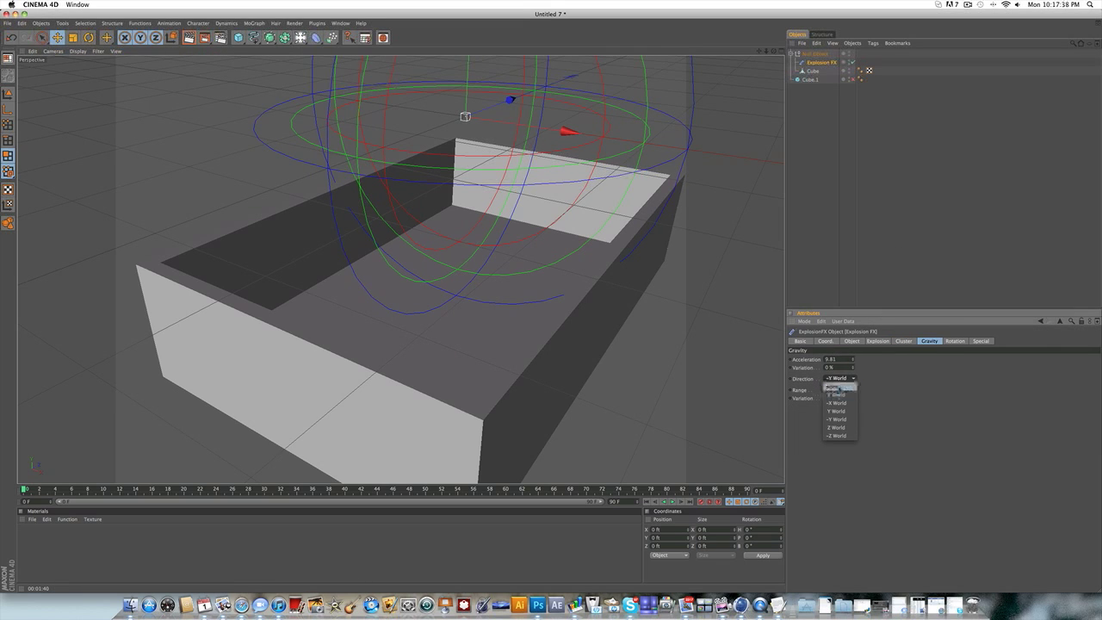
left_click(840, 388)
left_click_drag(533, 249, 543, 178, "alt")
mouse_move(543, 178)
right_mouse_down("alt")
mouse_move(577, 178)
mouse_move(544, 178)
right_mouse_up("alt")
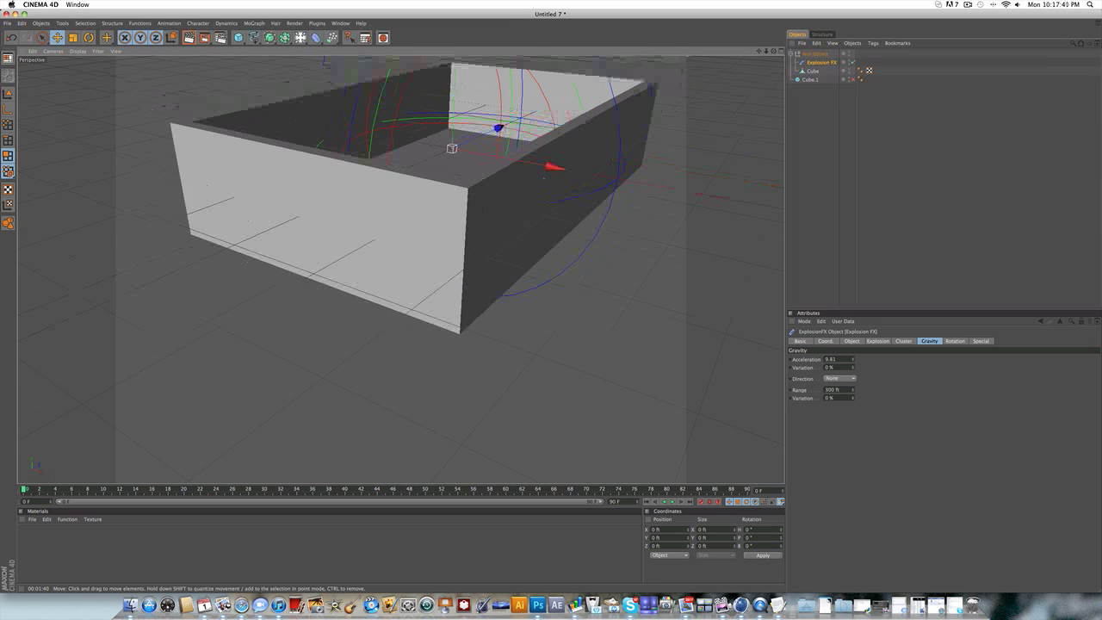
middle_click_drag(543, 179, 566, 262, "alt")
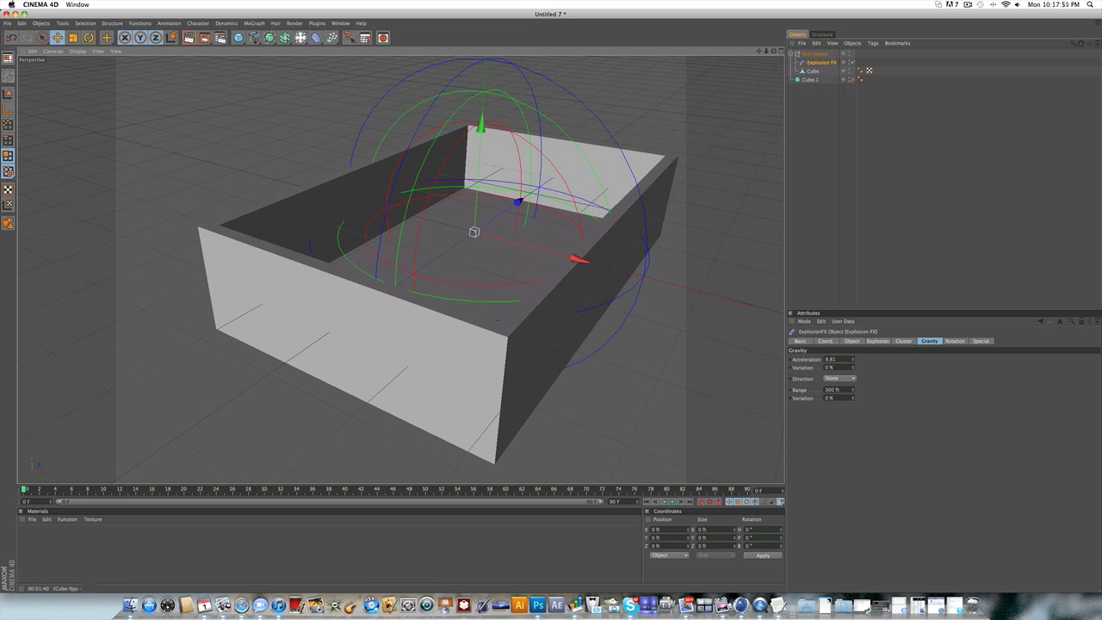
Step: Enable the duplicate cube and resize it to about 448 ft in X and 743 ft in Z to fit inside the walls
left_click(852, 80)
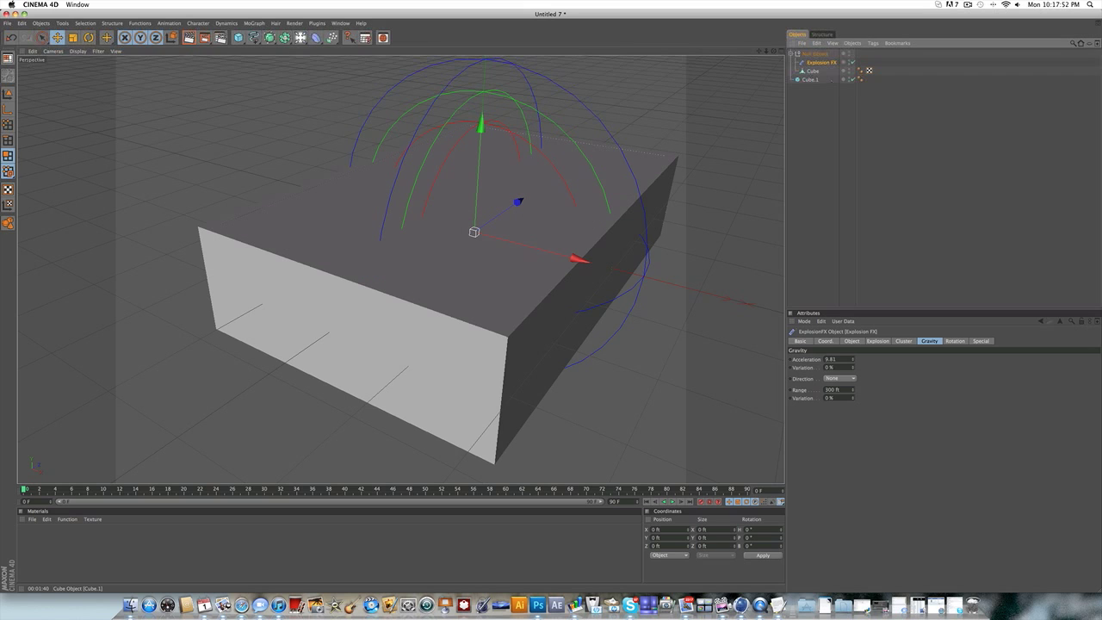
left_click(810, 79)
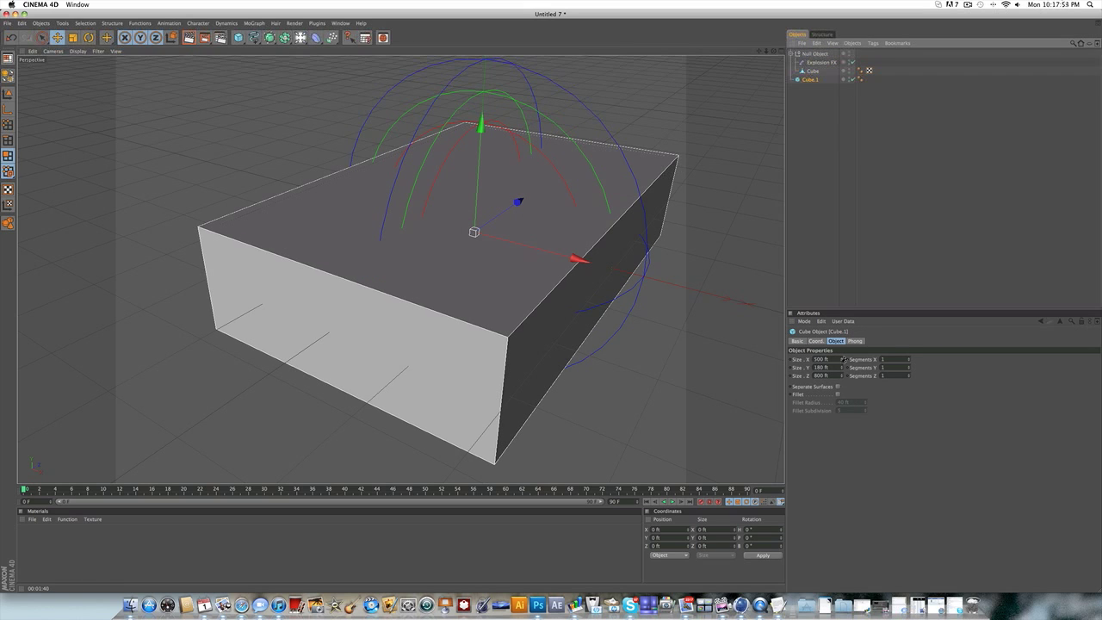
left_click_drag(844, 359, 842, 406)
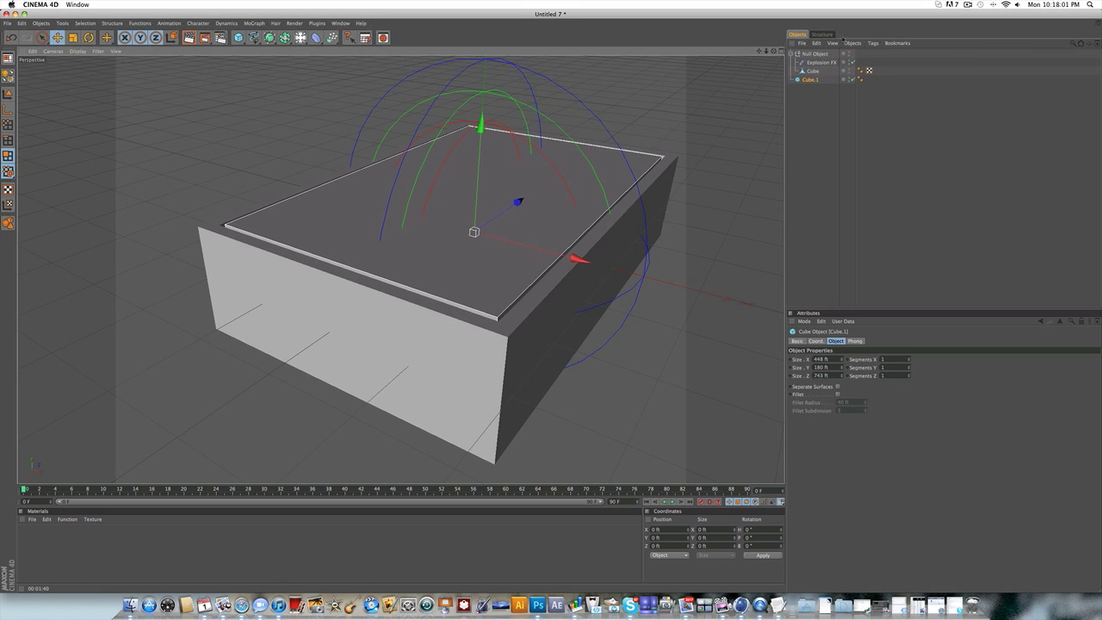
mouse_move(773, 51)
left_mouse_down()
mouse_move(650, 54)
mouse_move(773, 53)
left_mouse_up()
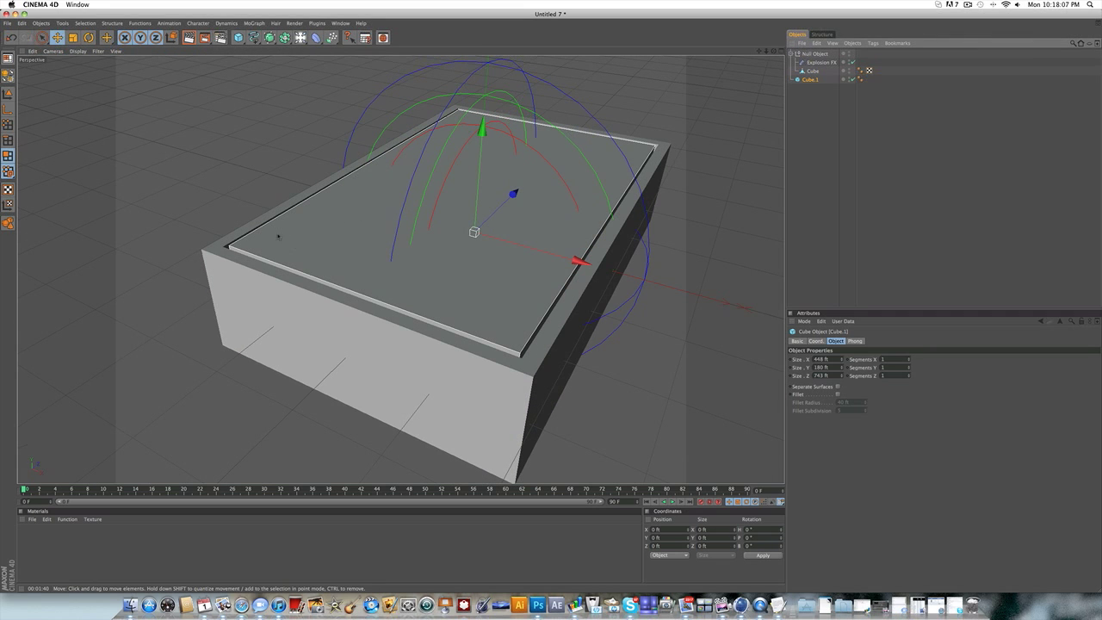
scroll(613, 144, "down", 3)
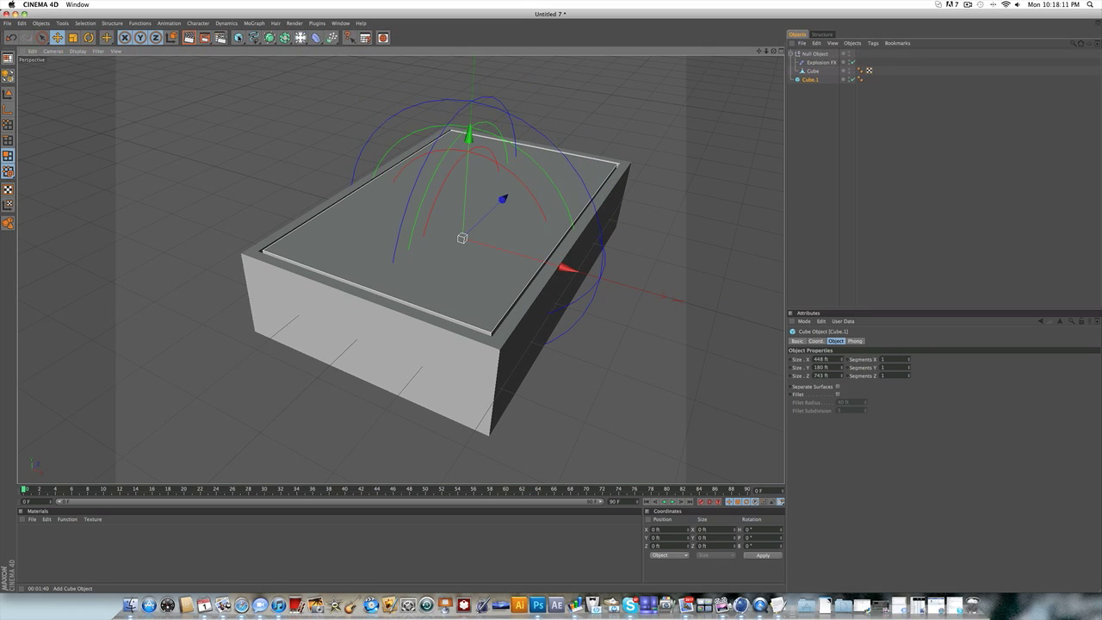
Step: Add a new cube and set its X, Y and Z sizes to 20 ft
left_click(238, 37)
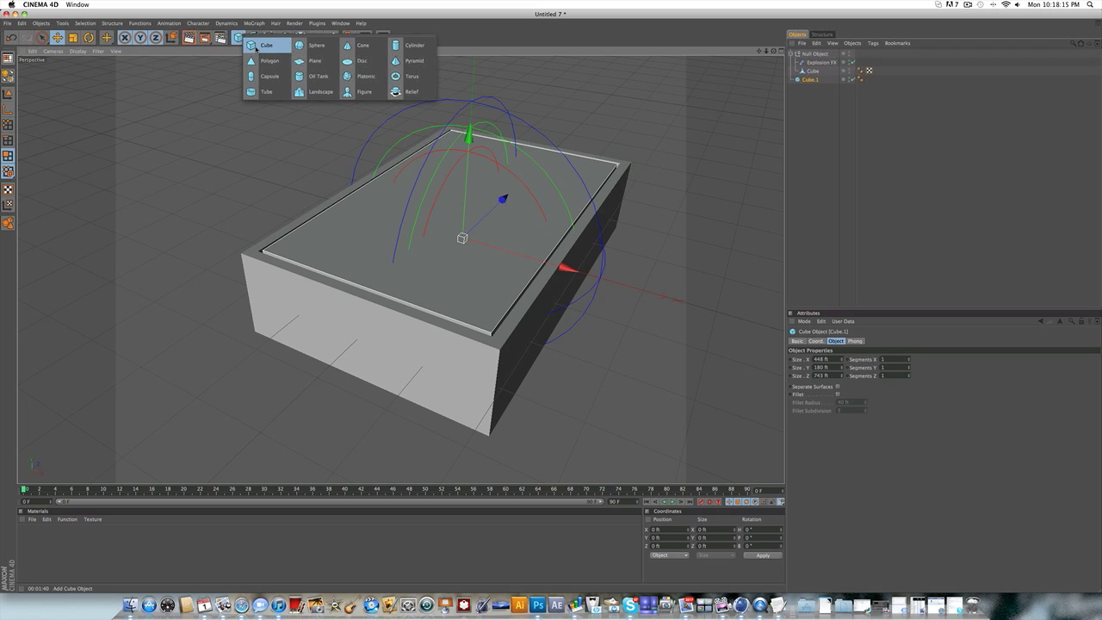
left_click(259, 46)
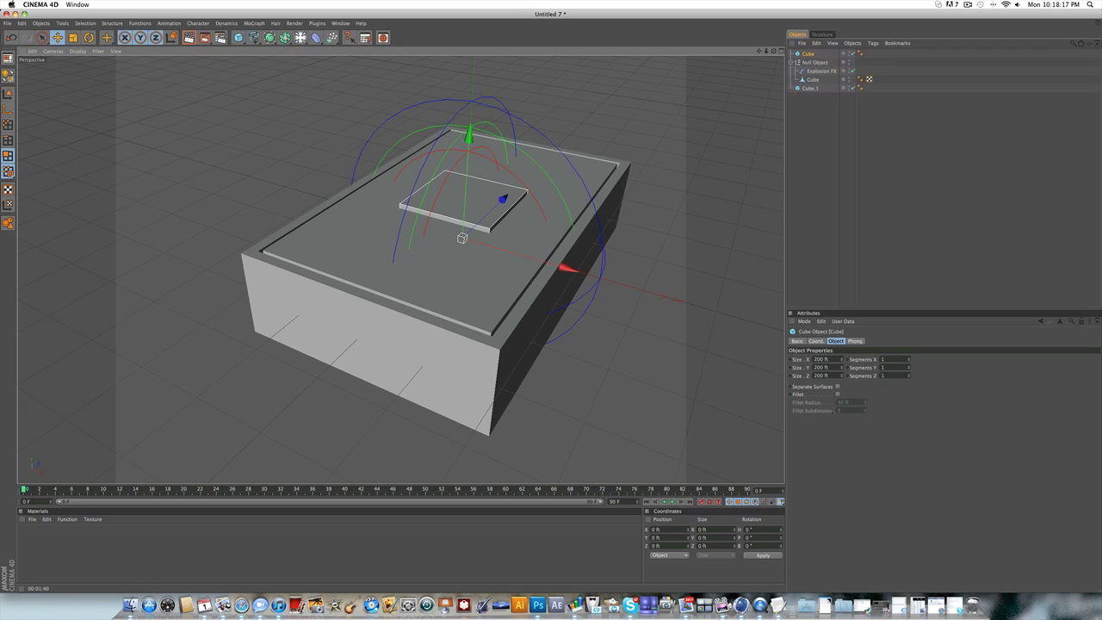
left_click(819, 359)
left_click(823, 368)
key("BackSpace")
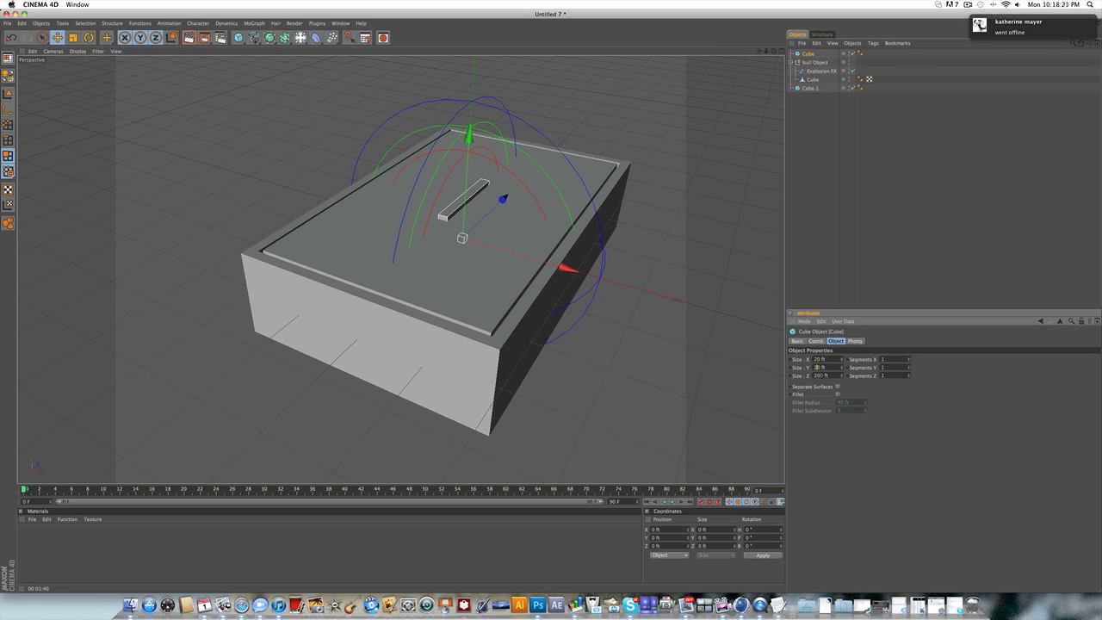
left_click(824, 375)
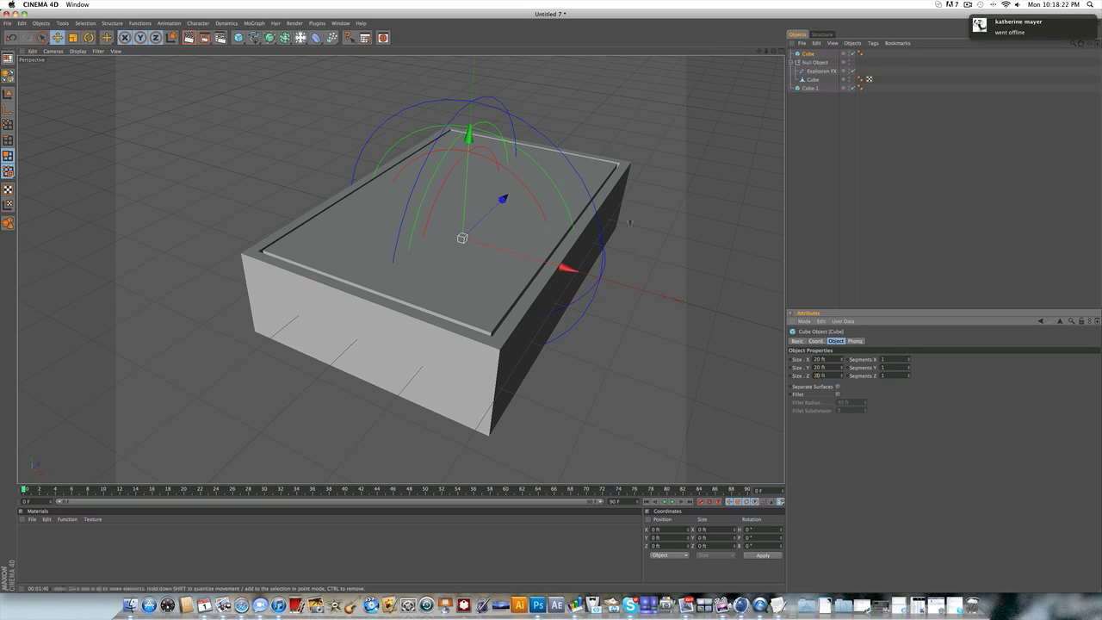
Step: Raise the small cube above the pit along Y, set all three of its sizes to 40 ft, and deselect it
left_click_drag(470, 136, 472, 33)
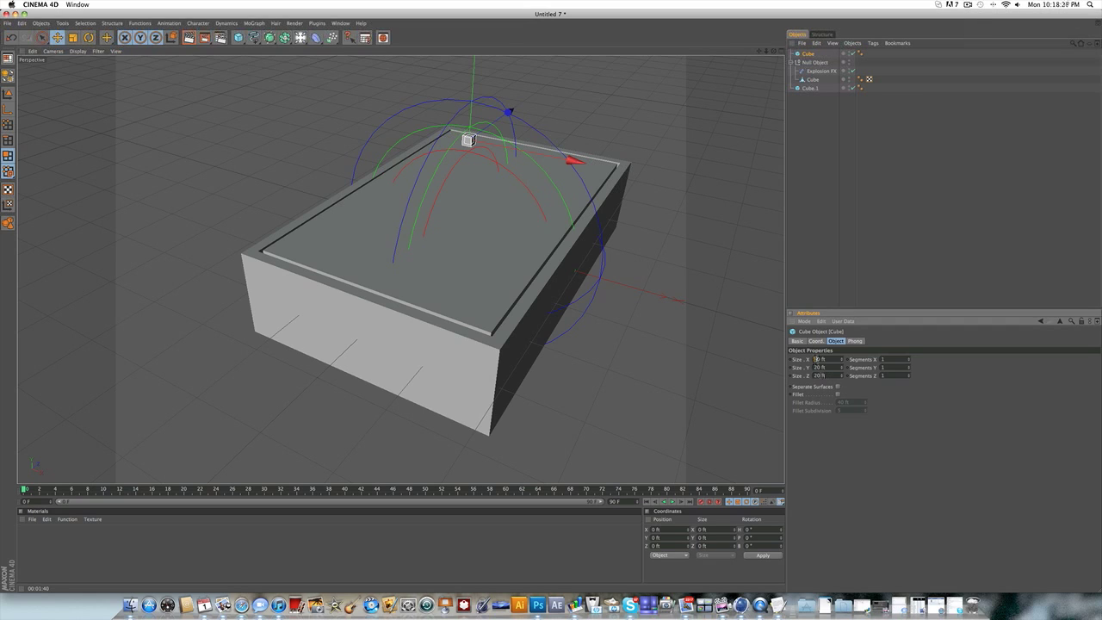
left_click_drag(819, 368, 814, 376)
type("44")
key("Return")
left_click(954, 175)
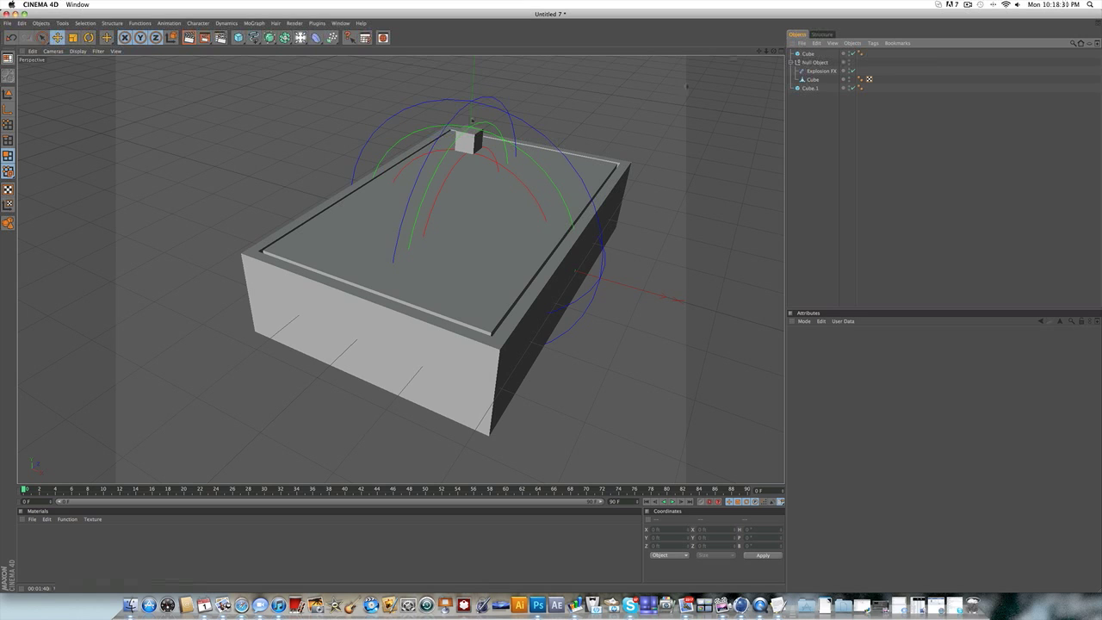
Step: Select the small cube and add a MoGraph Cloner Object to the scene
mouse_move(774, 52)
left_mouse_down()
mouse_move(758, 21)
mouse_move(777, 52)
left_mouse_up()
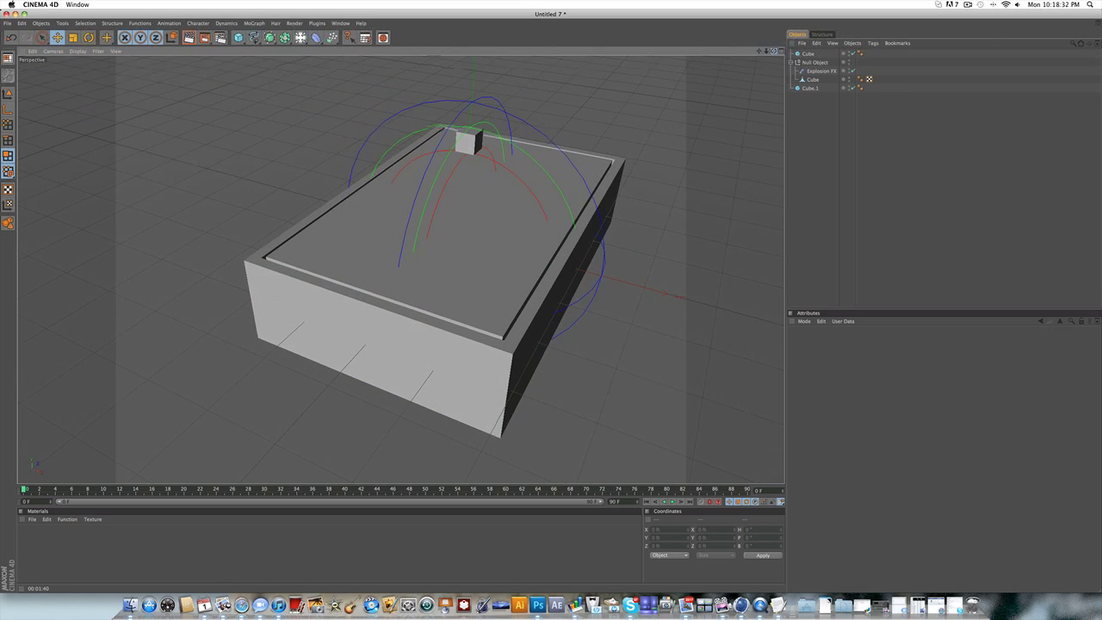
left_click(807, 53)
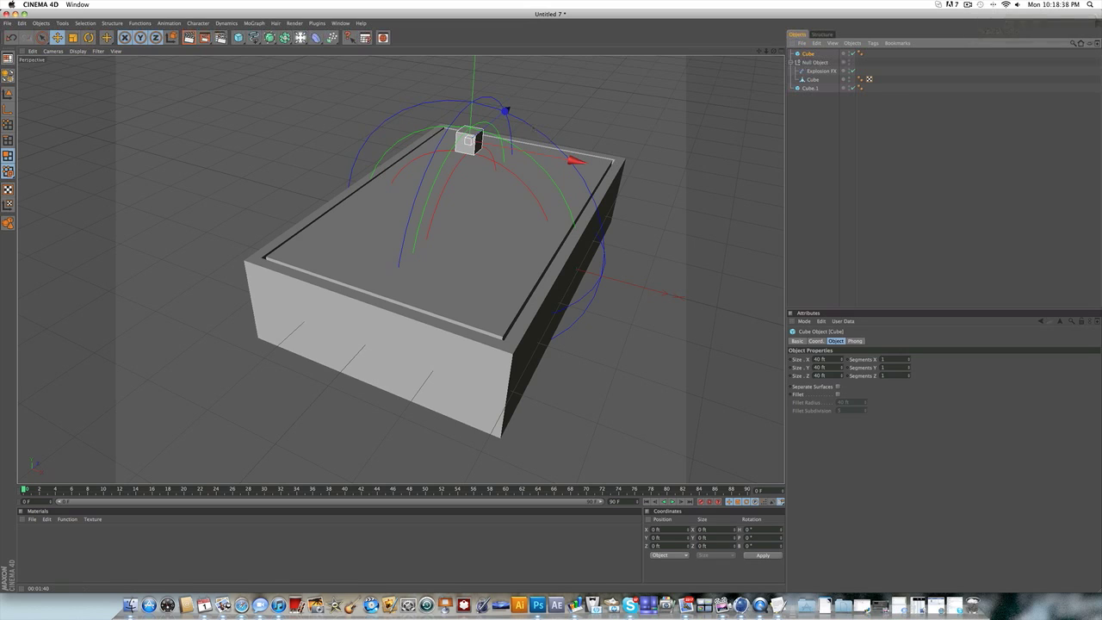
left_click(255, 23)
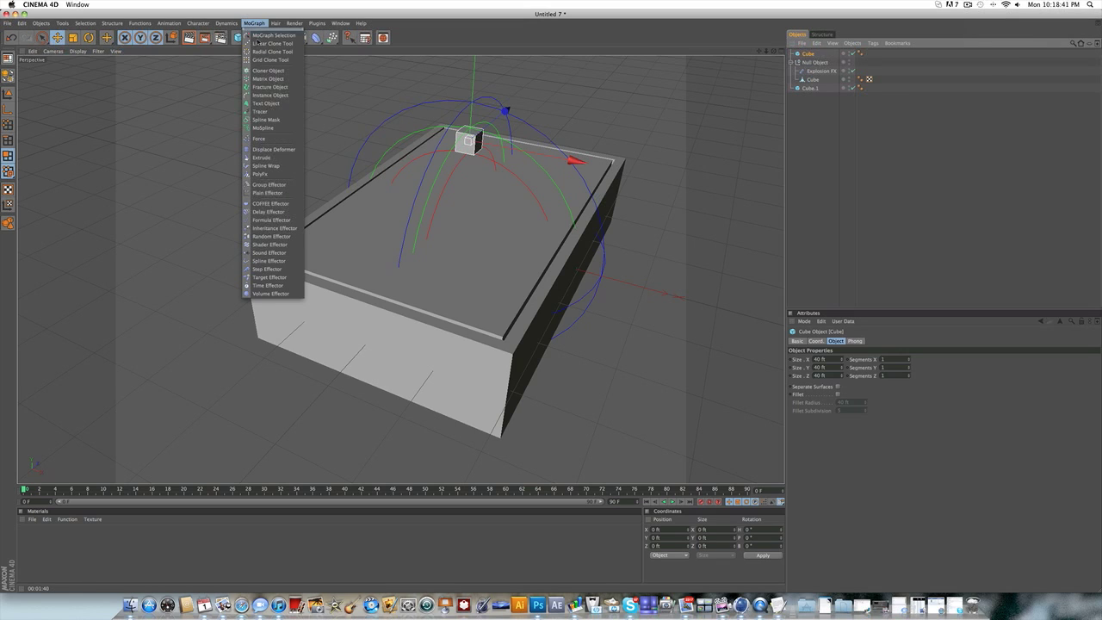
left_click(256, 70)
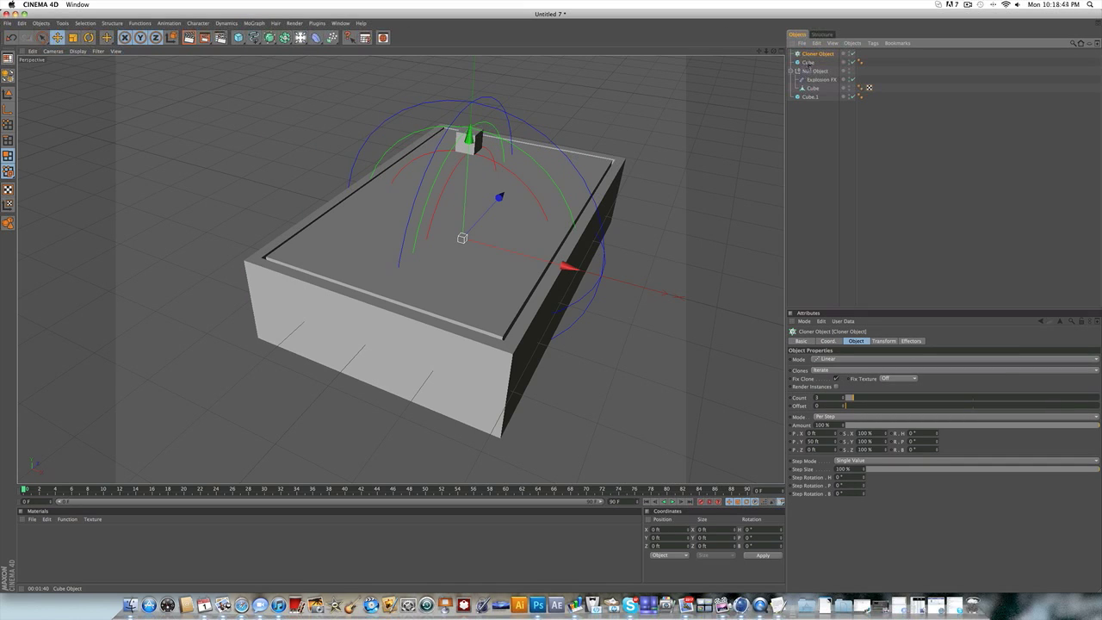
Step: Nest the small cube under the Cloner and set the Cloner's mode to Object
left_click_drag(809, 65, 809, 55)
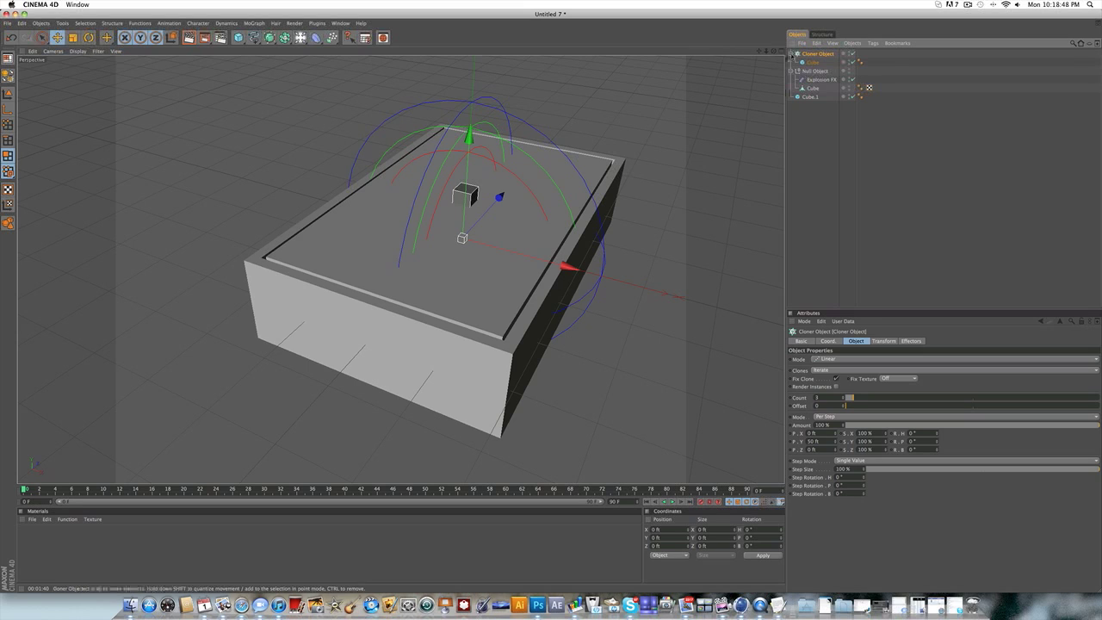
left_click(828, 358)
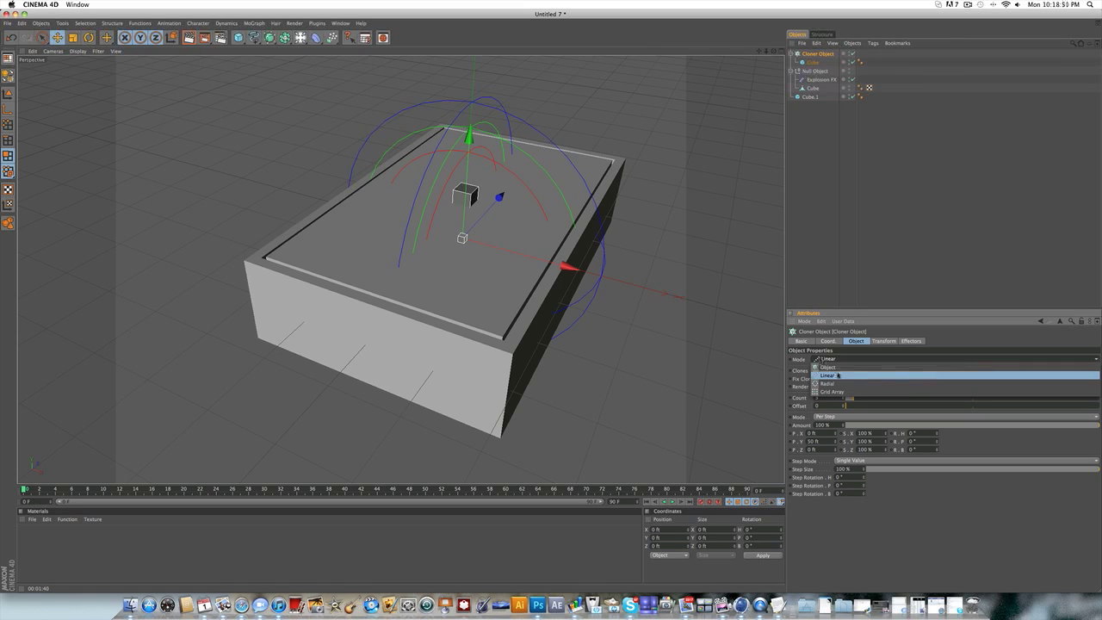
left_click(828, 367)
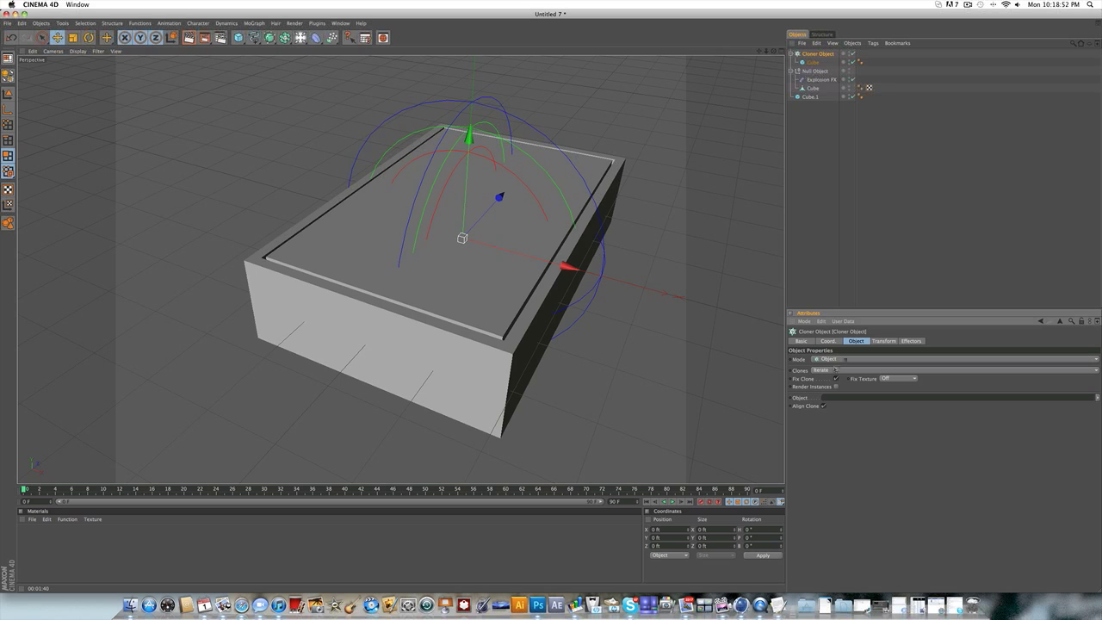
Step: Assign the filler cube Cube.1 as the Cloner's distribution object, set its distribution mode to Volume, and enable Render Instances
left_click_drag(774, 52, 774, 36)
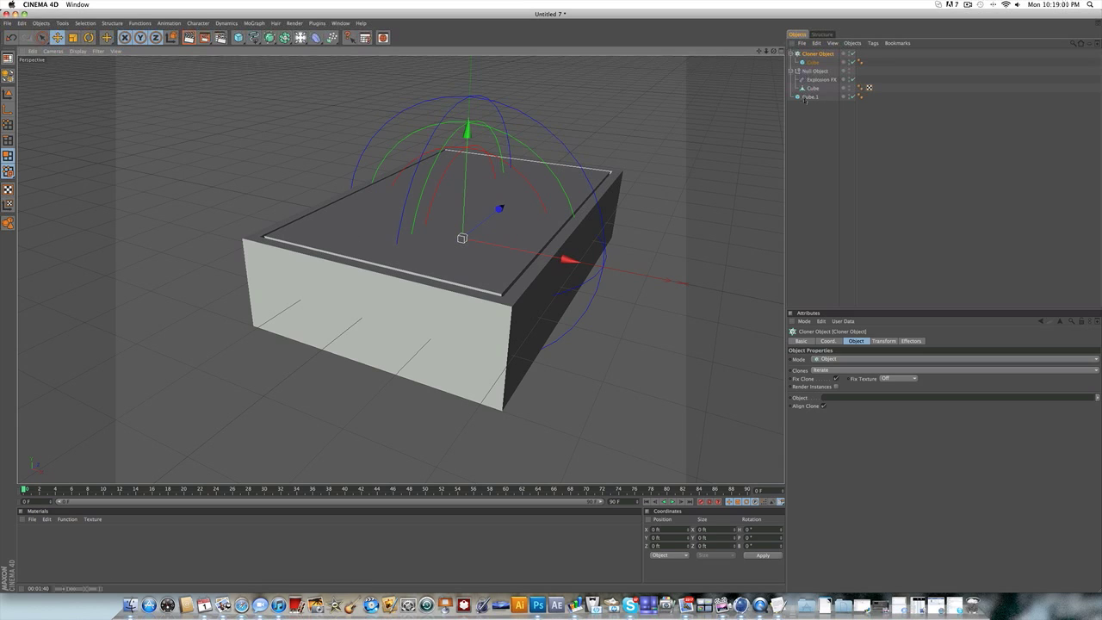
left_click_drag(805, 99, 839, 399)
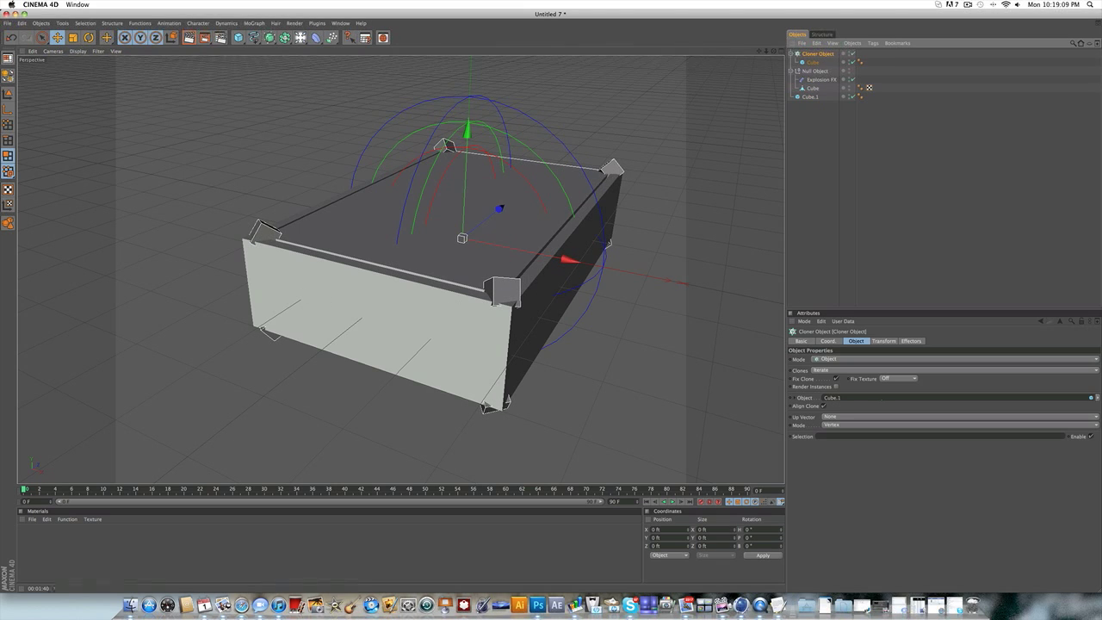
left_click(833, 425)
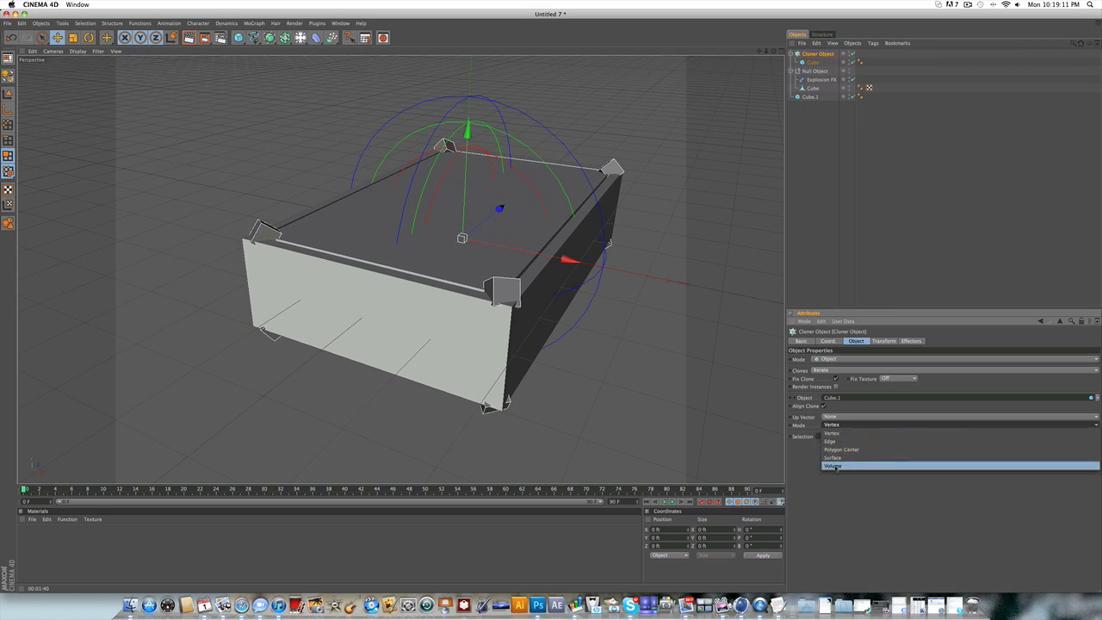
left_click(833, 466)
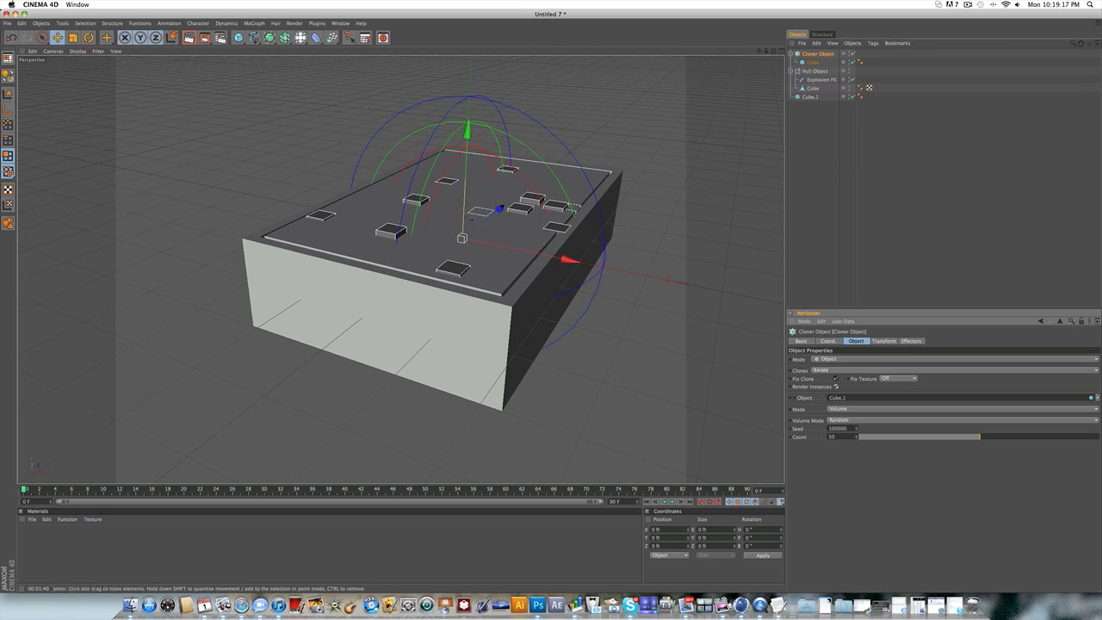
Step: Set the X, Y and Z sizes of the small cube inside the Cloner to 30 ft
left_click_drag(774, 52, 702, 73)
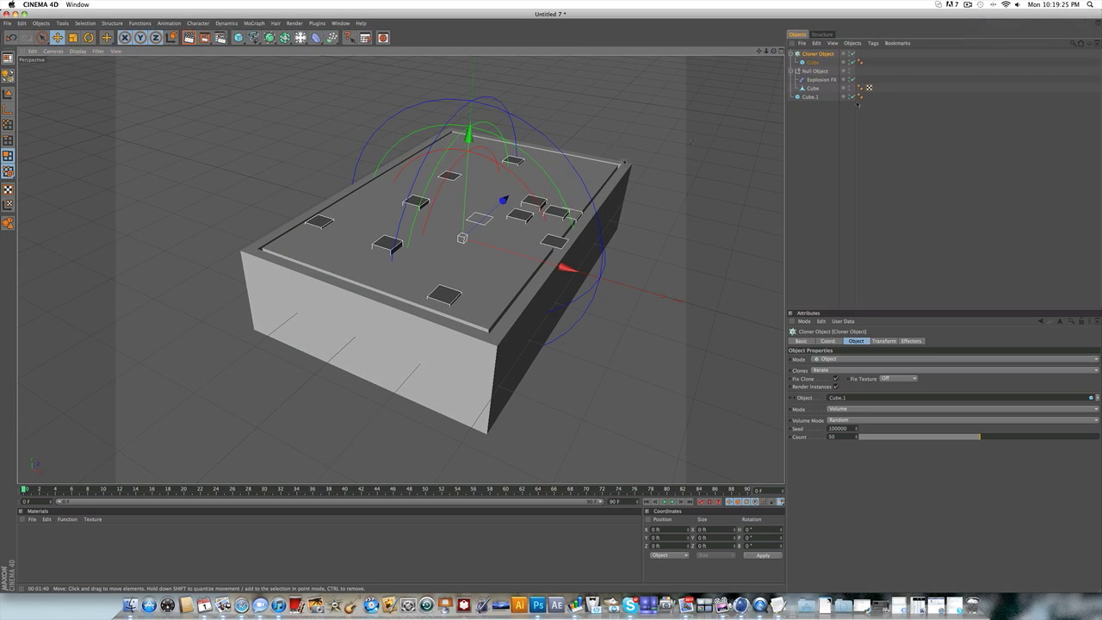
left_click(813, 62)
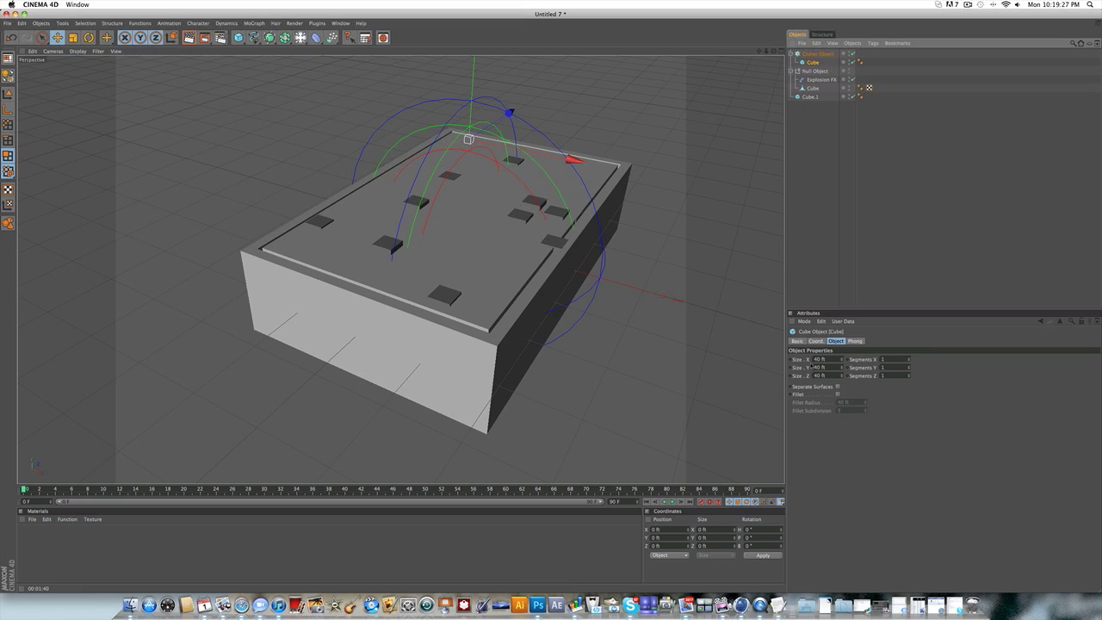
left_click(817, 359)
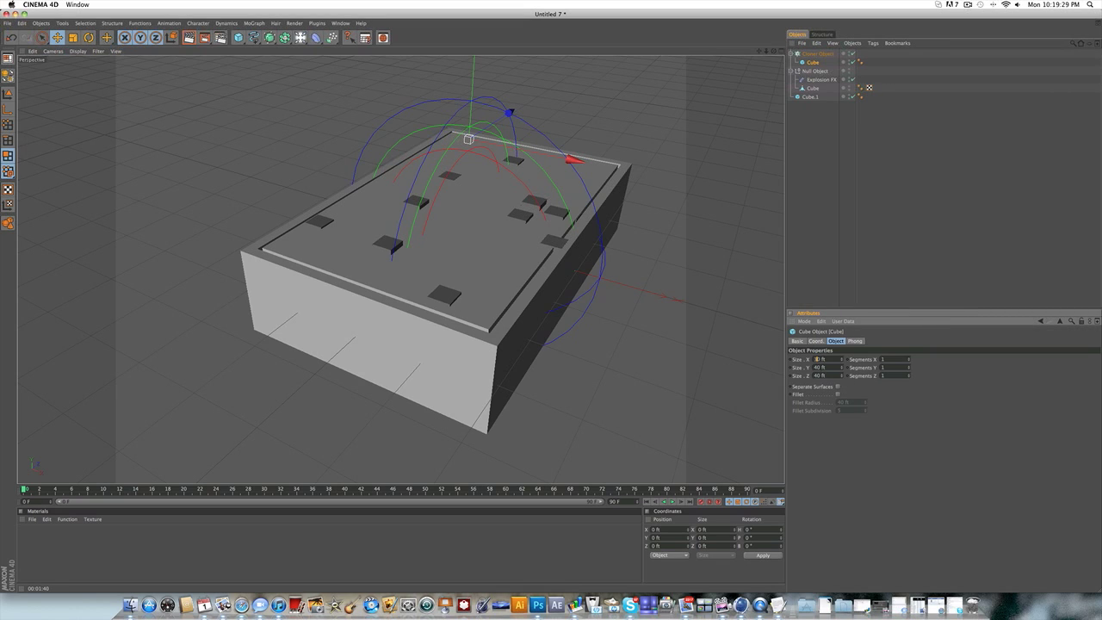
left_click(817, 368)
key("BackSpace")
type("3")
left_click(817, 376)
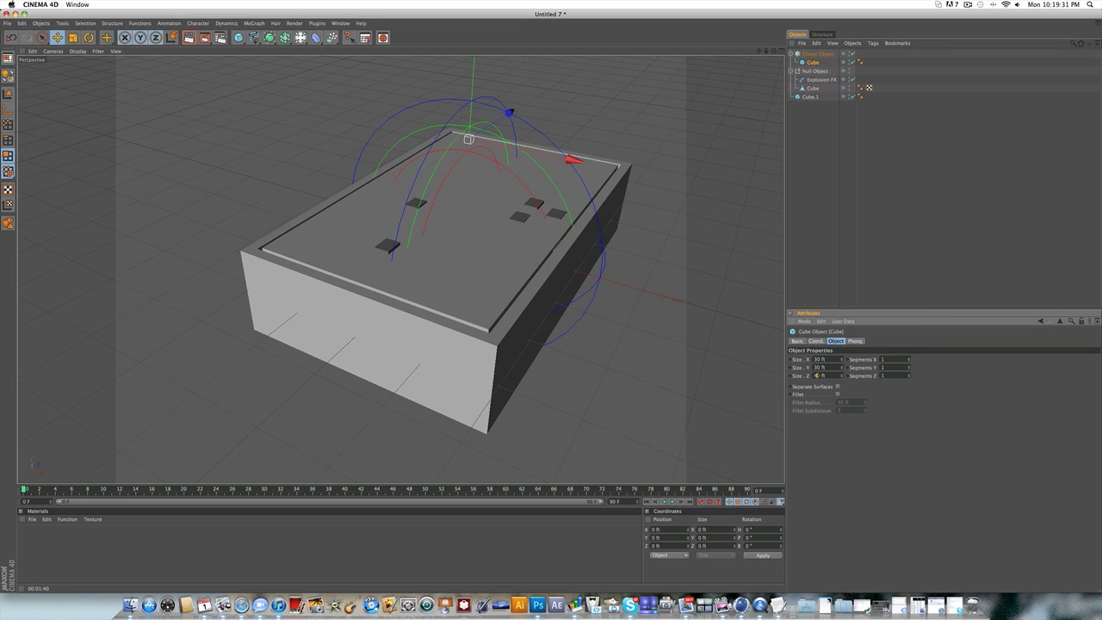
type("30")
Step: Set the Cloner's count to 1000 and clear the selection
left_click(818, 53)
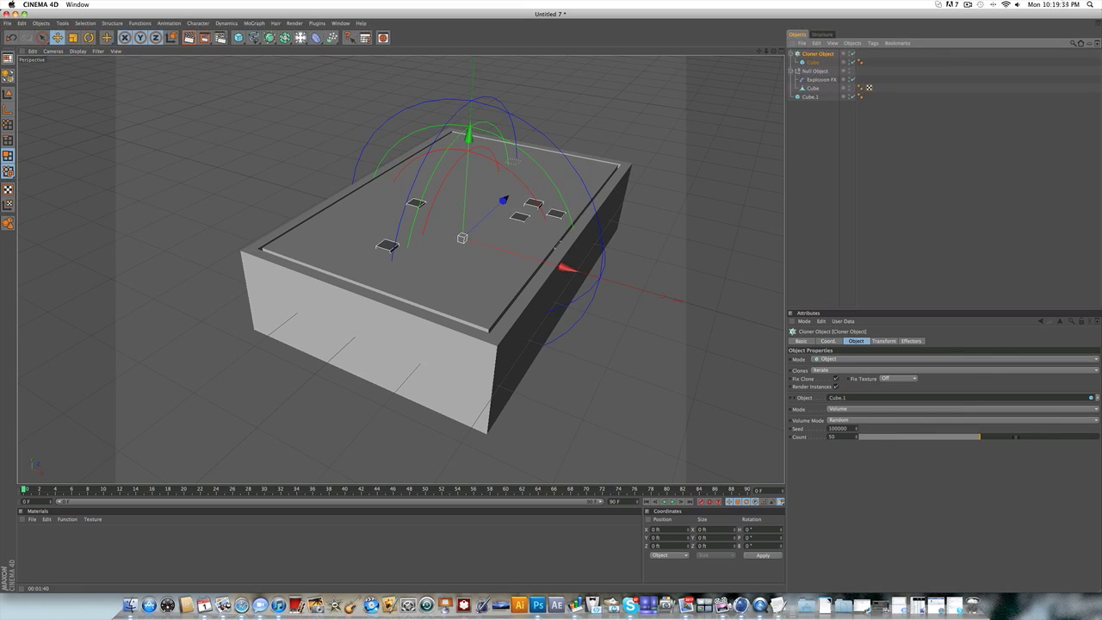
double_click(832, 437)
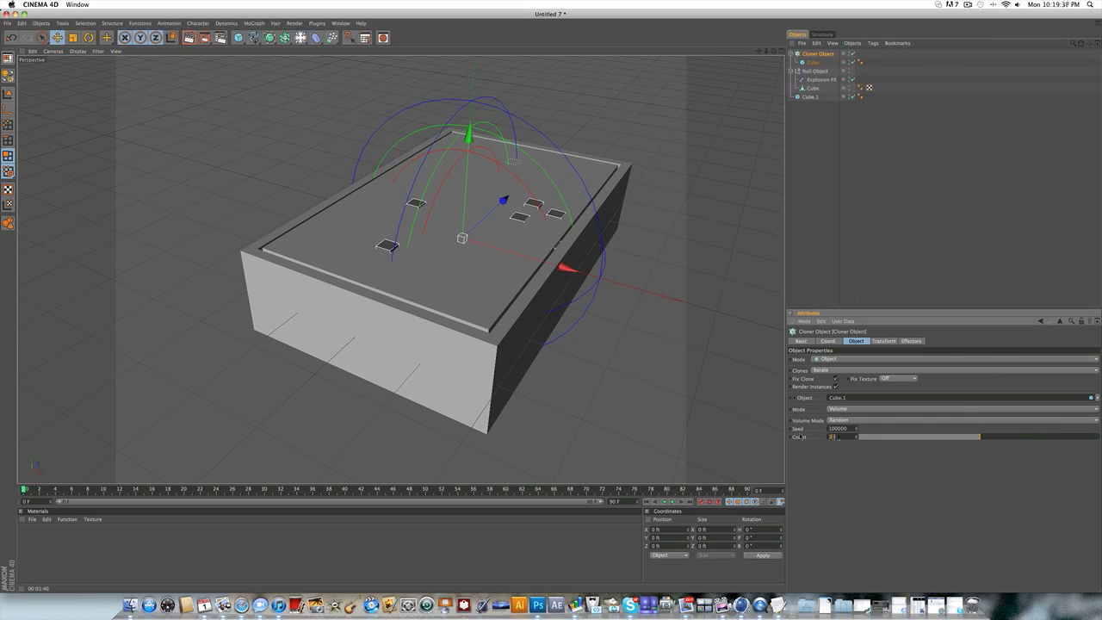
type("1000")
key("Return")
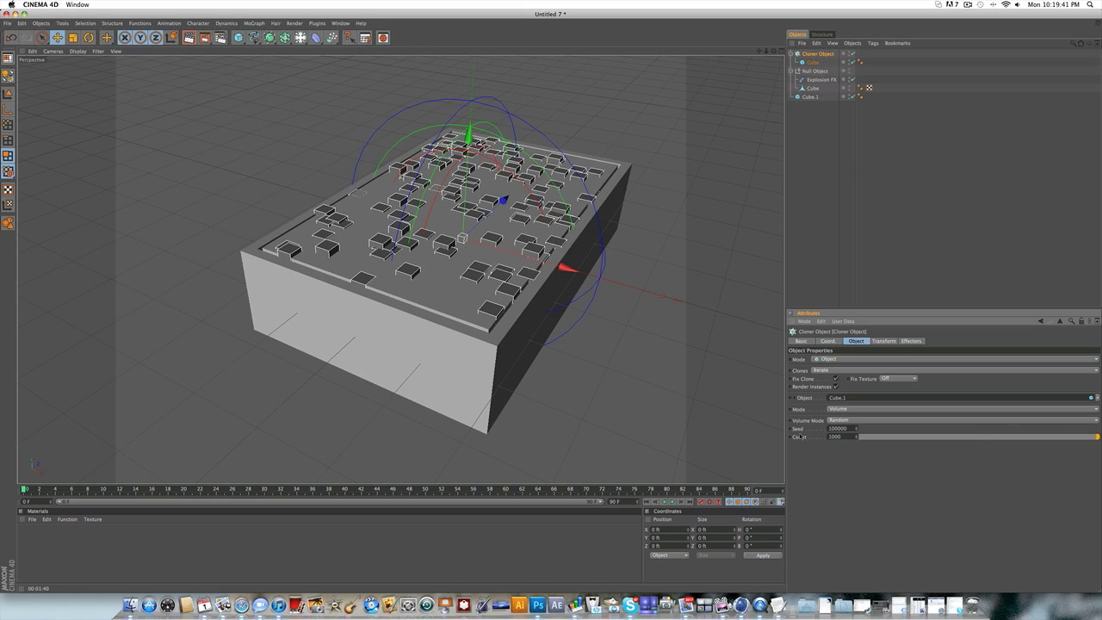
left_click(970, 234)
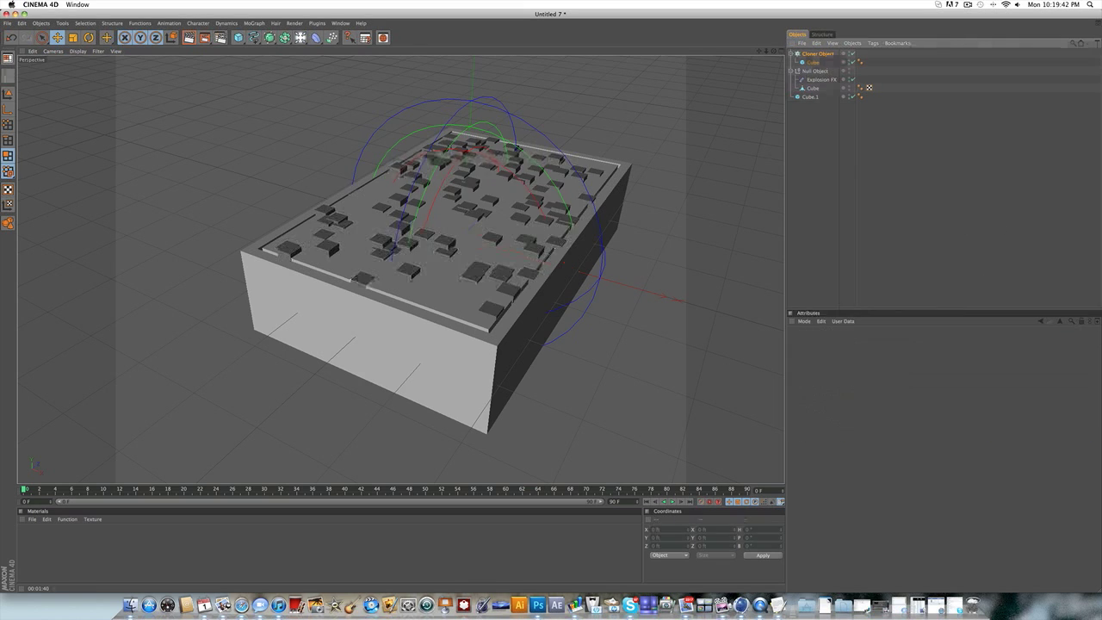
Step: Hide the filler cube Cube.1 while leaving it enabled, so only the clones fill the box
left_click(810, 98)
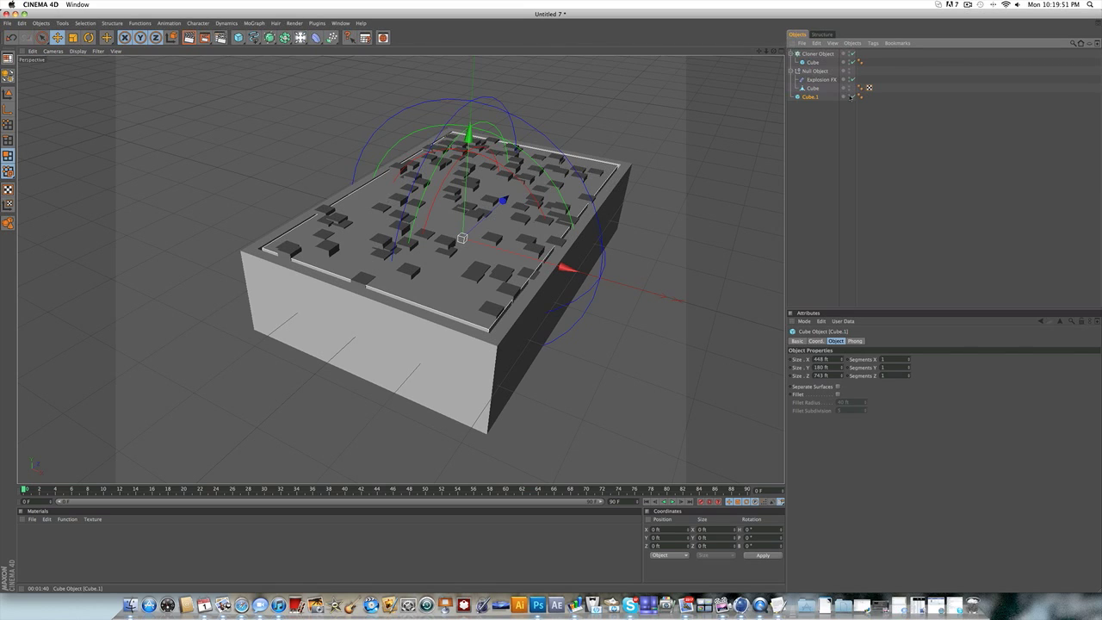
left_click(849, 96)
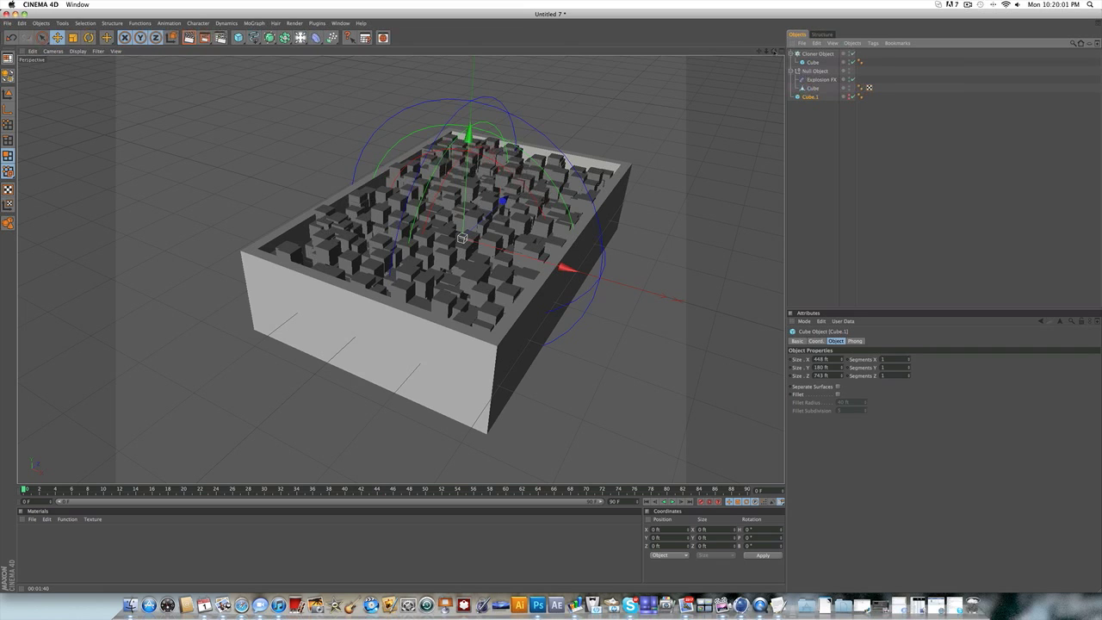
mouse_move(774, 51)
left_mouse_down()
mouse_move(798, 37)
mouse_move(822, 47)
mouse_move(768, 49)
mouse_move(787, 59)
left_mouse_up()
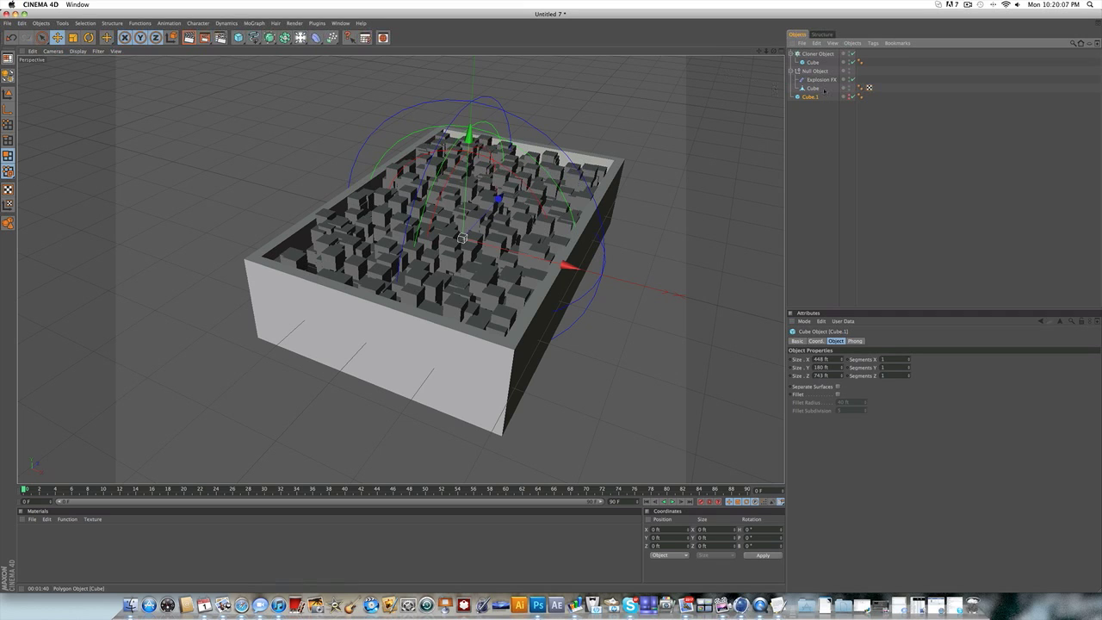
Step: Disable the filler cube Cube.1 and enable it again, clearing the selection
left_click(853, 97)
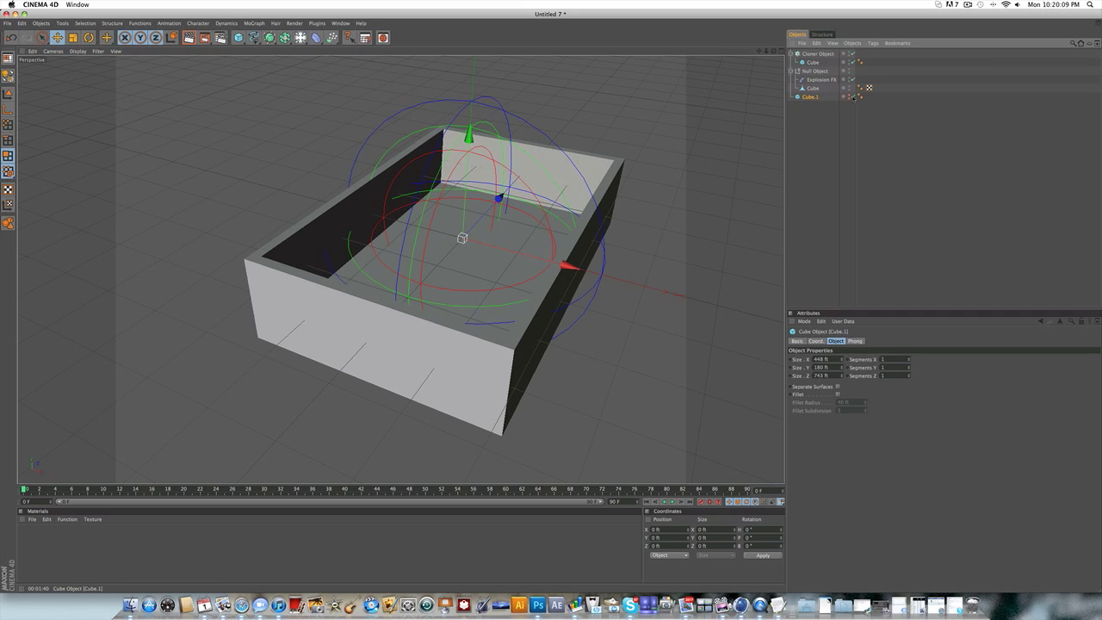
left_click(854, 97)
left_click(546, 444)
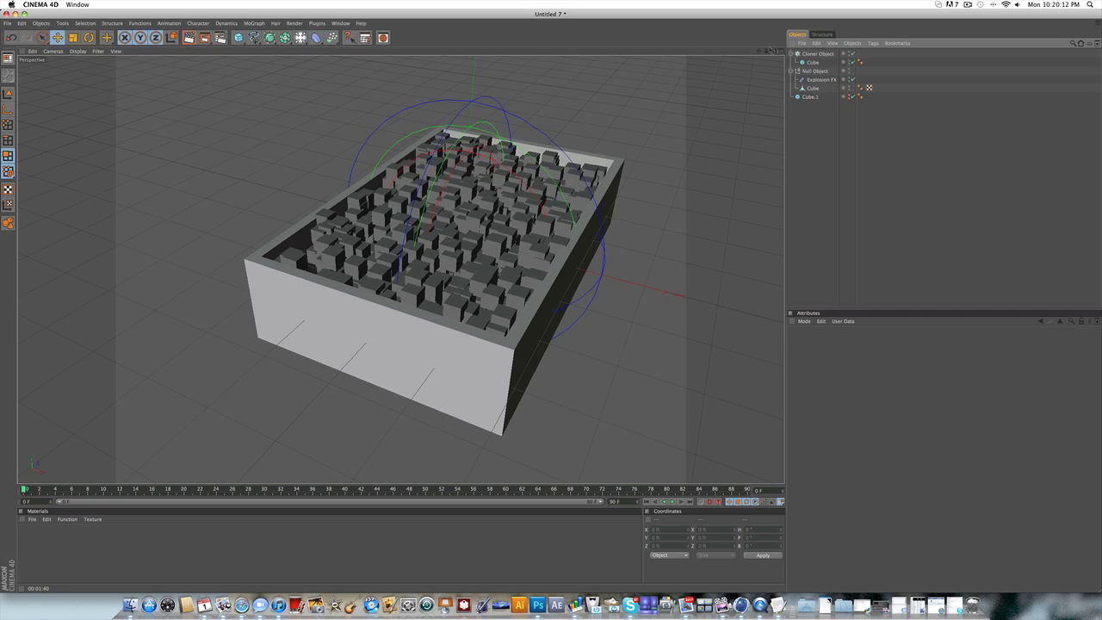
Step: Try a lower clone count on the Cloner and check how densely the box is filled from above
left_click_drag(297, 316, 278, 320, "alt")
left_click(818, 54)
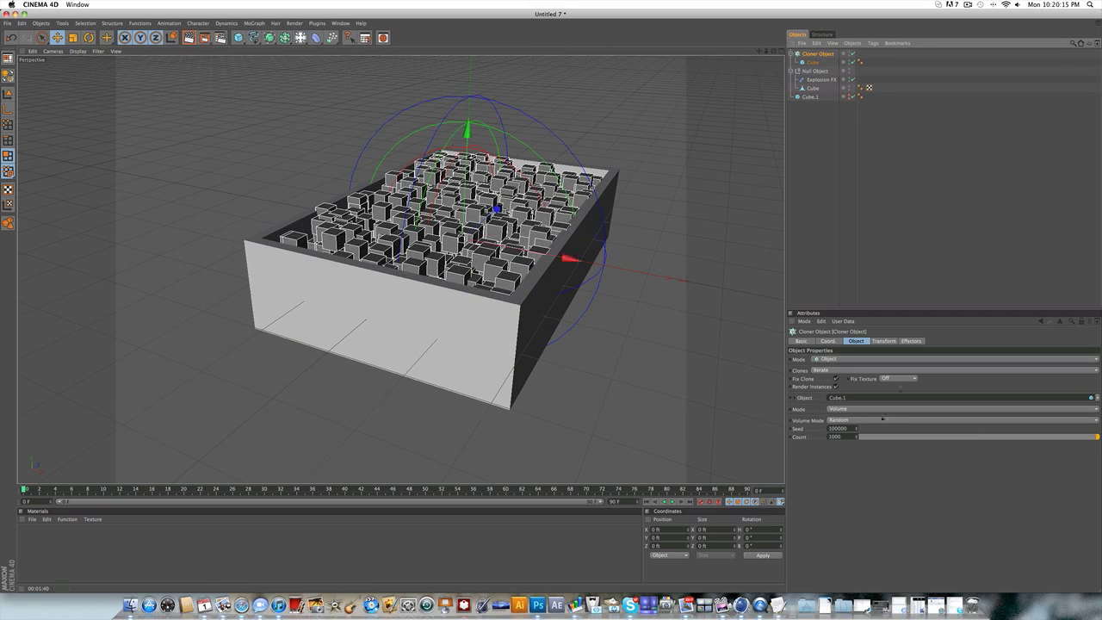
double_click(832, 436)
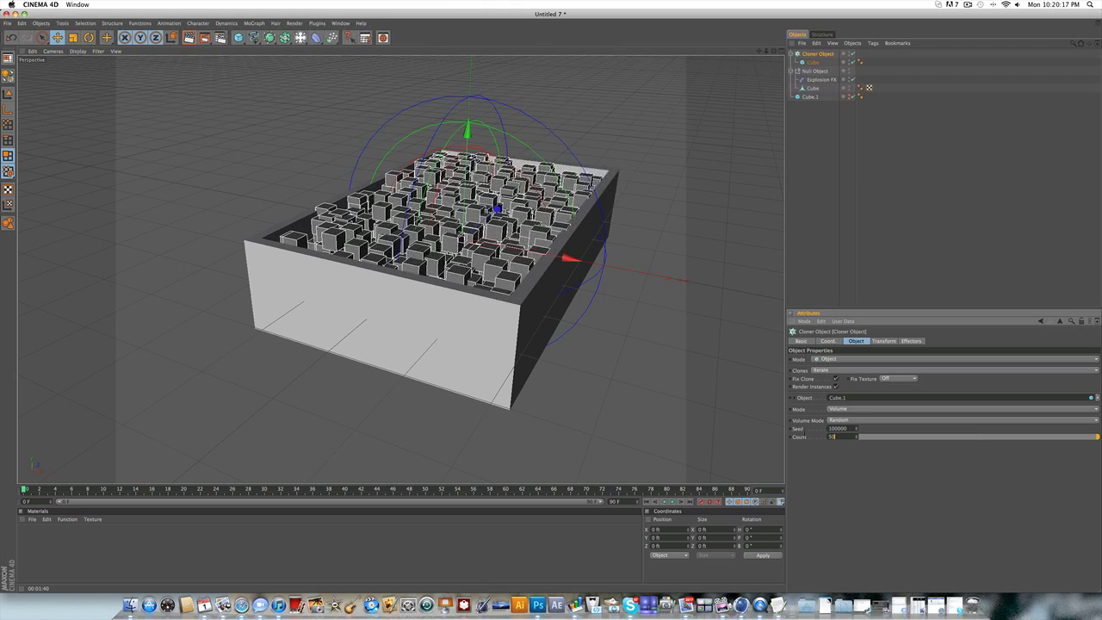
key("Return")
left_click(825, 168)
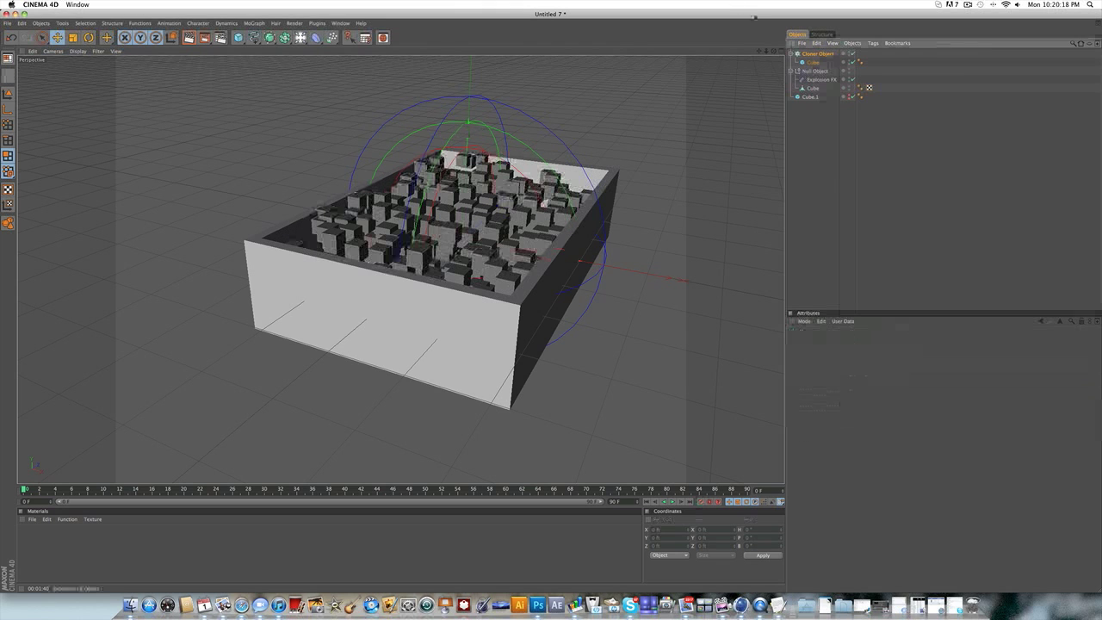
left_click_drag(772, 50, 765, 129)
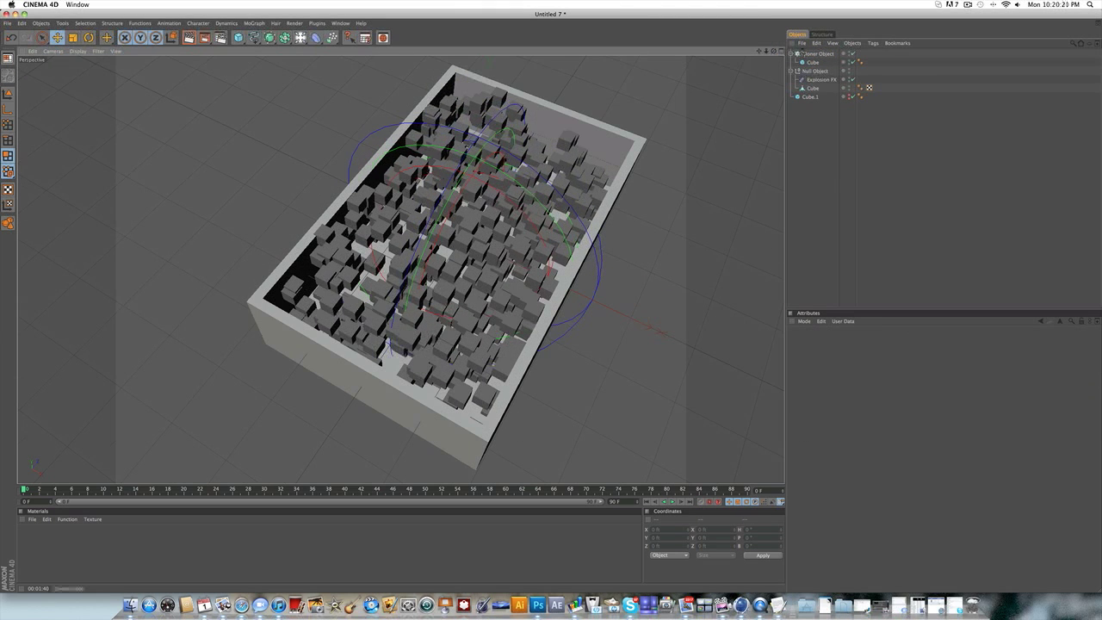
left_click(821, 55)
left_click(843, 176)
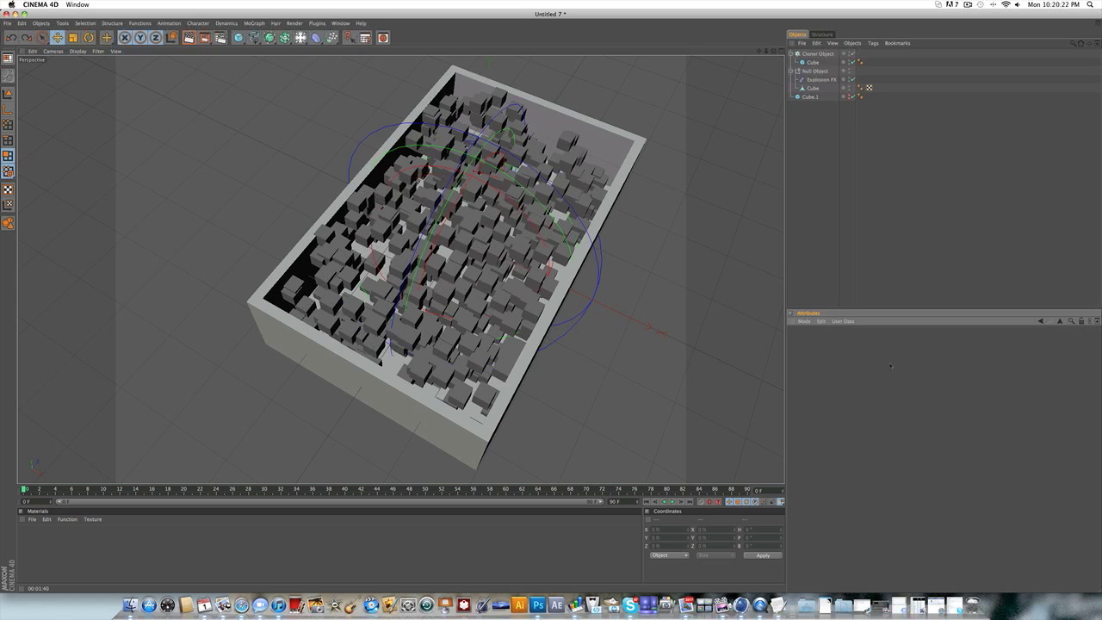
Step: Set the Cloner's count back to 1000 and deselect the Cloner
left_click(818, 53)
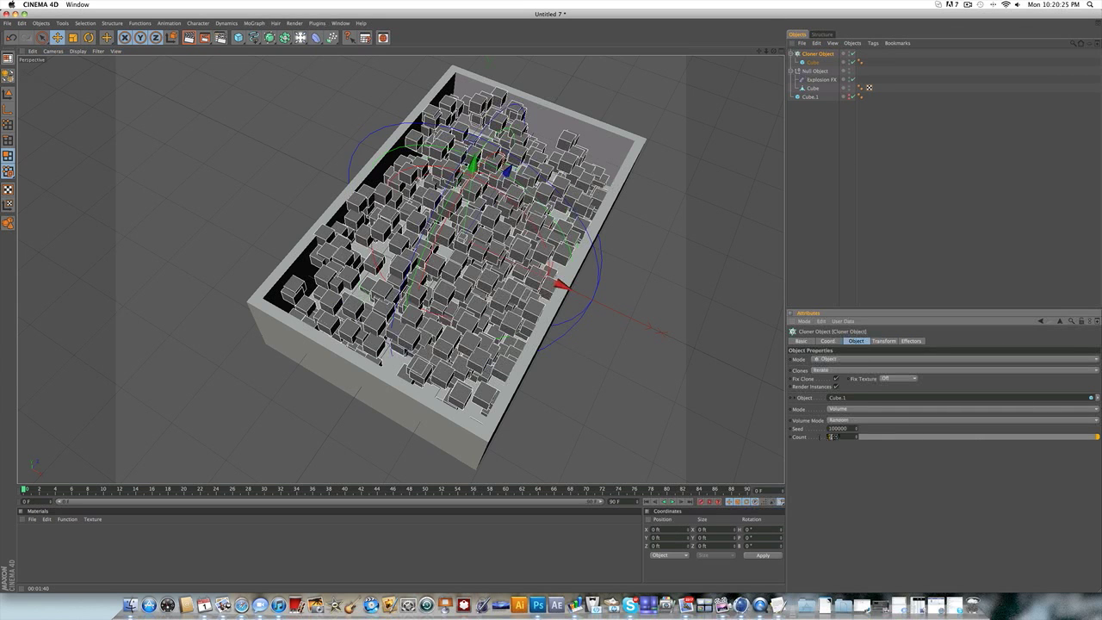
type("1000")
key("Return")
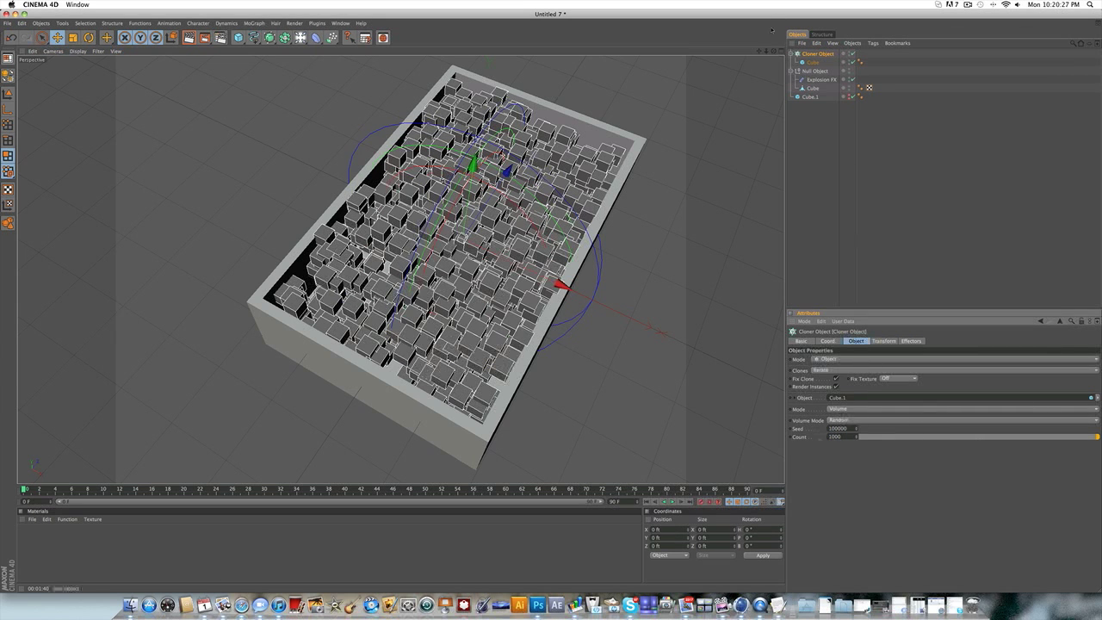
left_click_drag(773, 53, 747, 128)
left_click(748, 127)
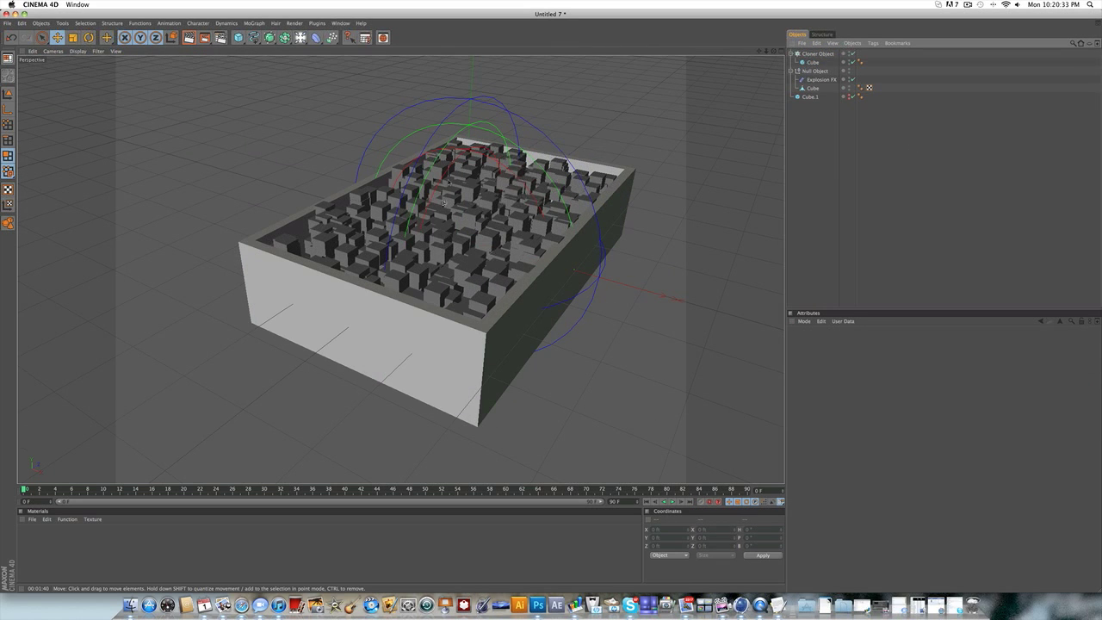
Step: Select the Cloner, collapse its hierarchy, and add a MoGraph Random Effector to it
left_click(815, 54)
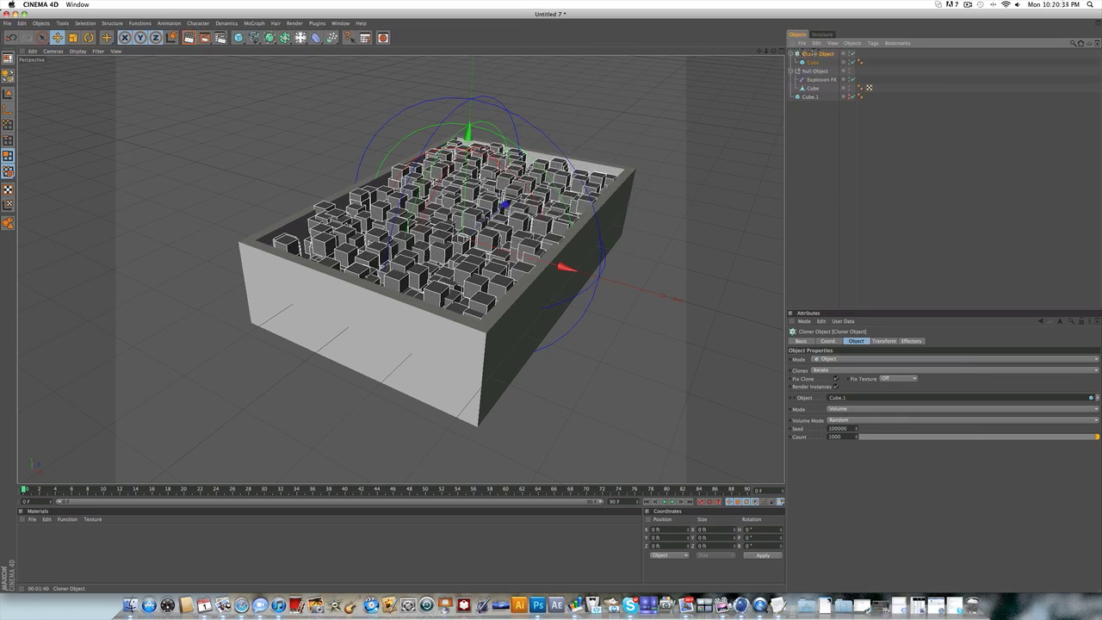
left_click(791, 54)
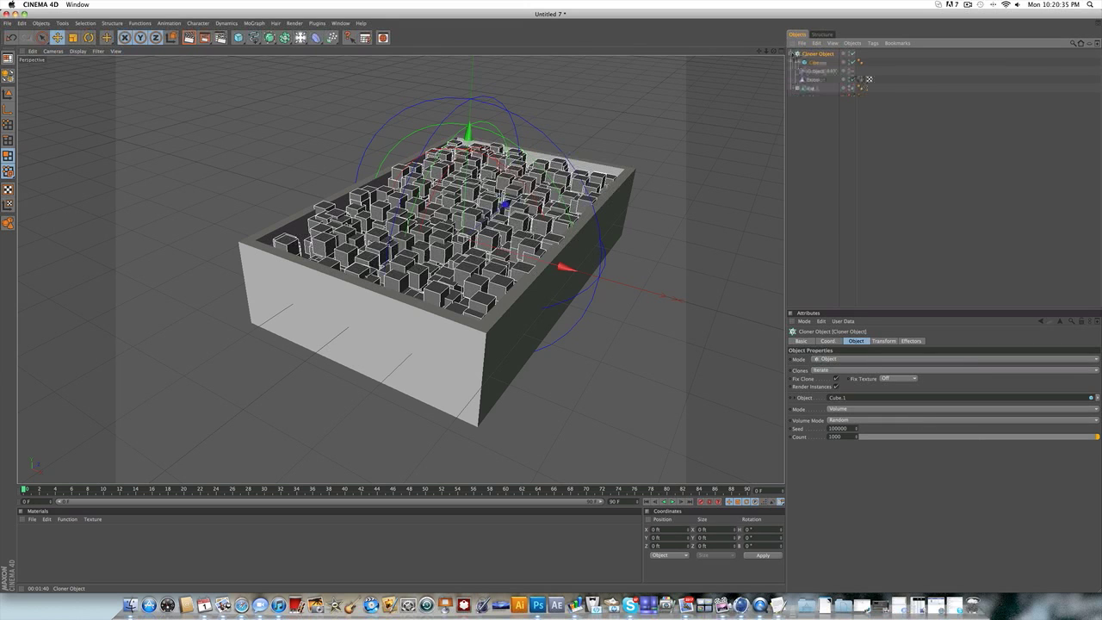
left_click(254, 23)
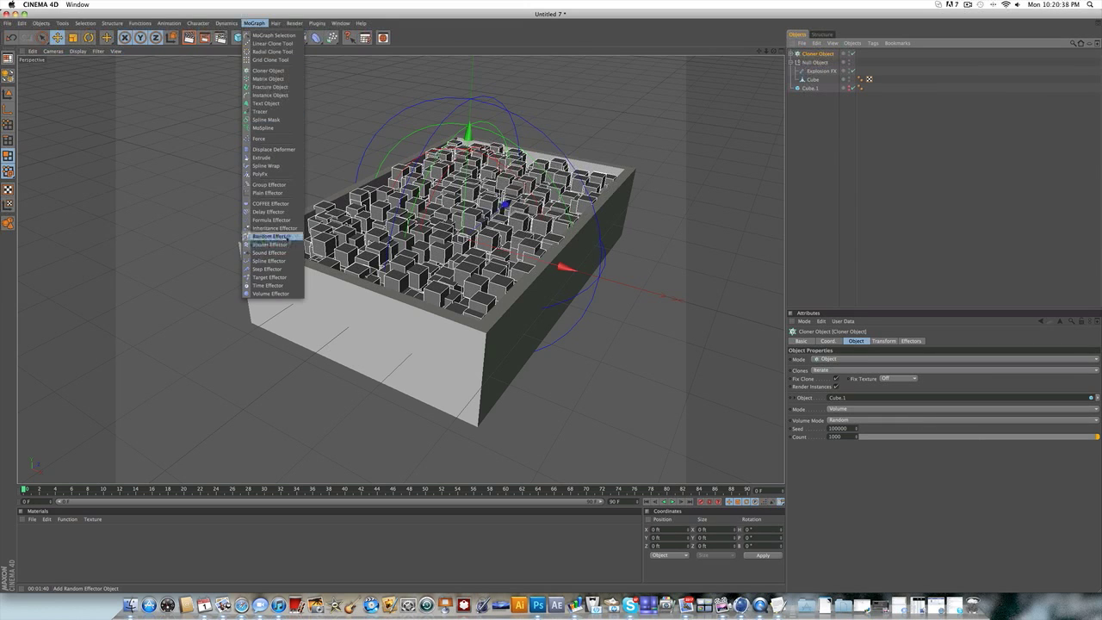
left_click(287, 237)
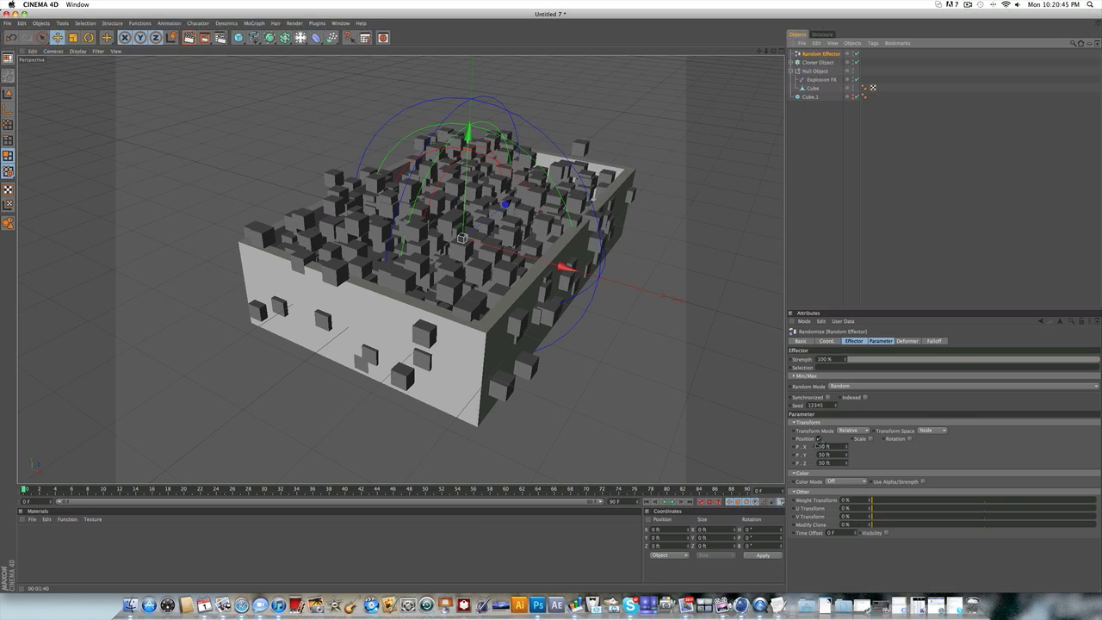
Step: Turn off the Random Effector's position variation and enable rotation, setting R.H, R.P and R.B to 50° each
left_click(819, 438)
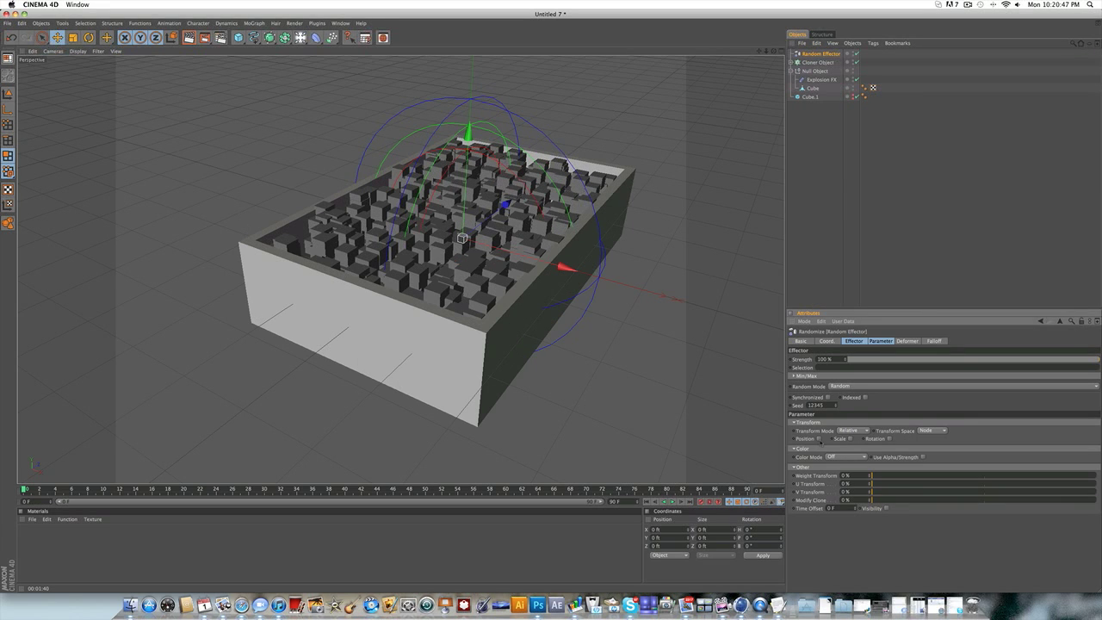
left_click(890, 438)
double_click(903, 446)
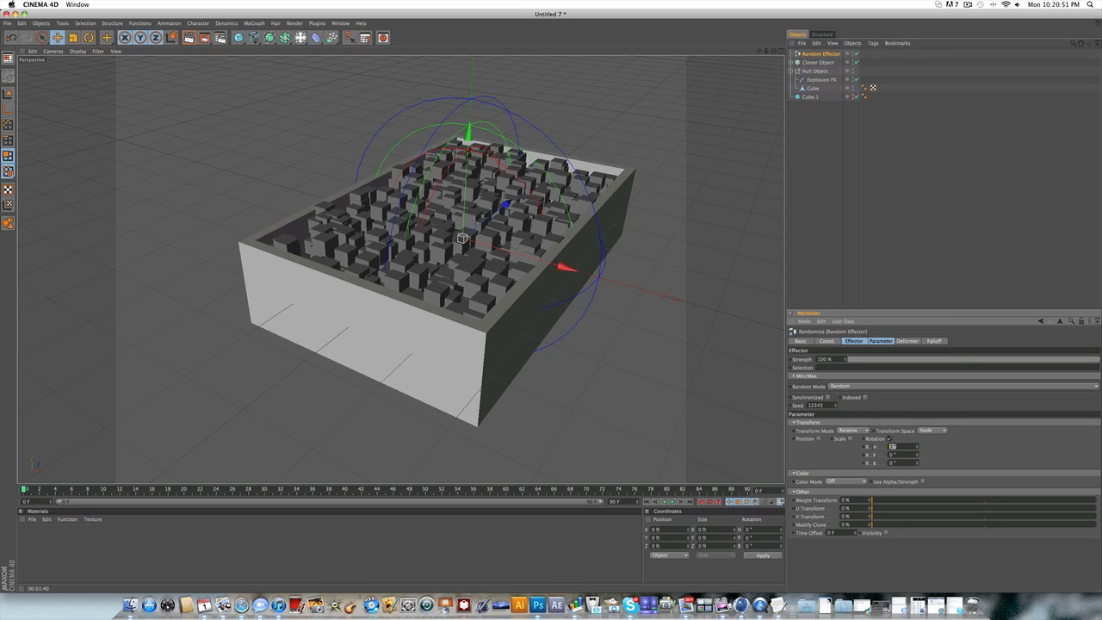
type("90")
key("Tab")
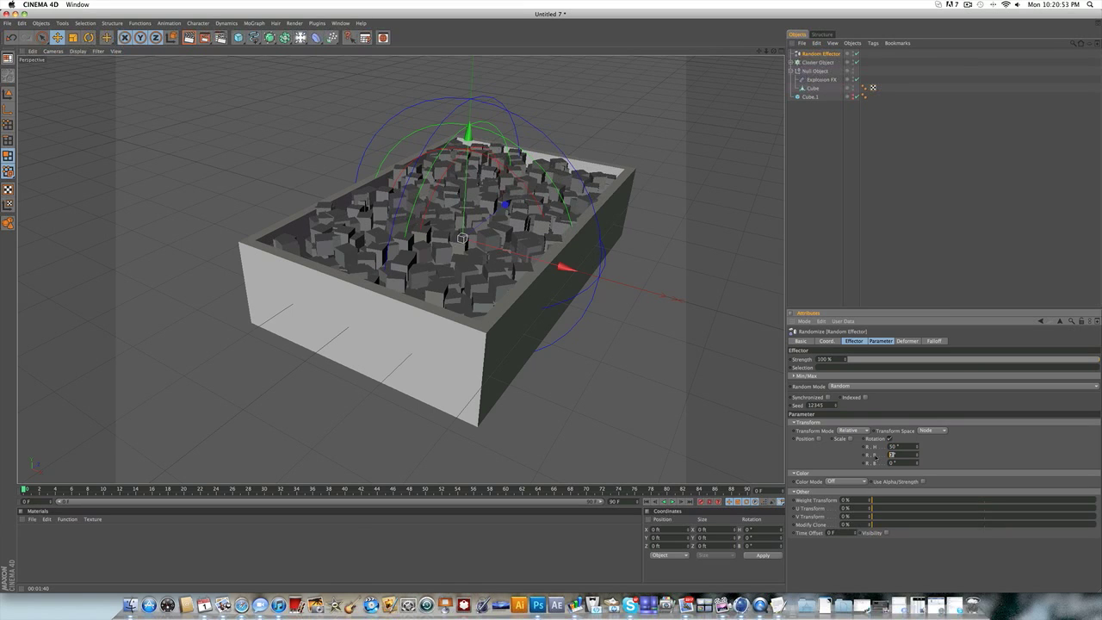
type("90")
key("Tab")
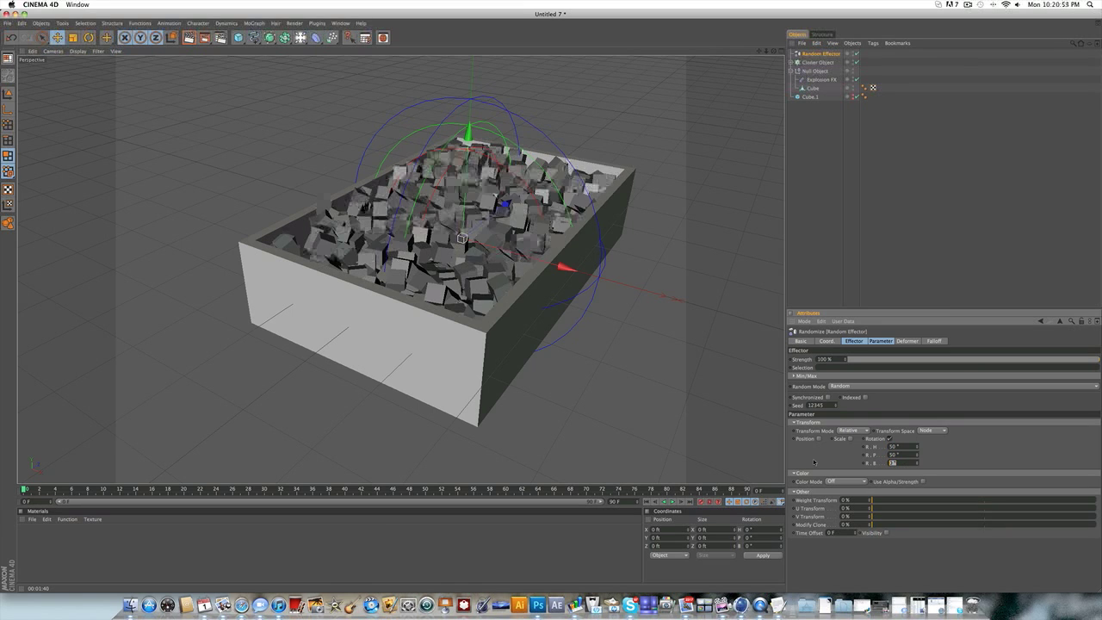
type("90")
key("Tab")
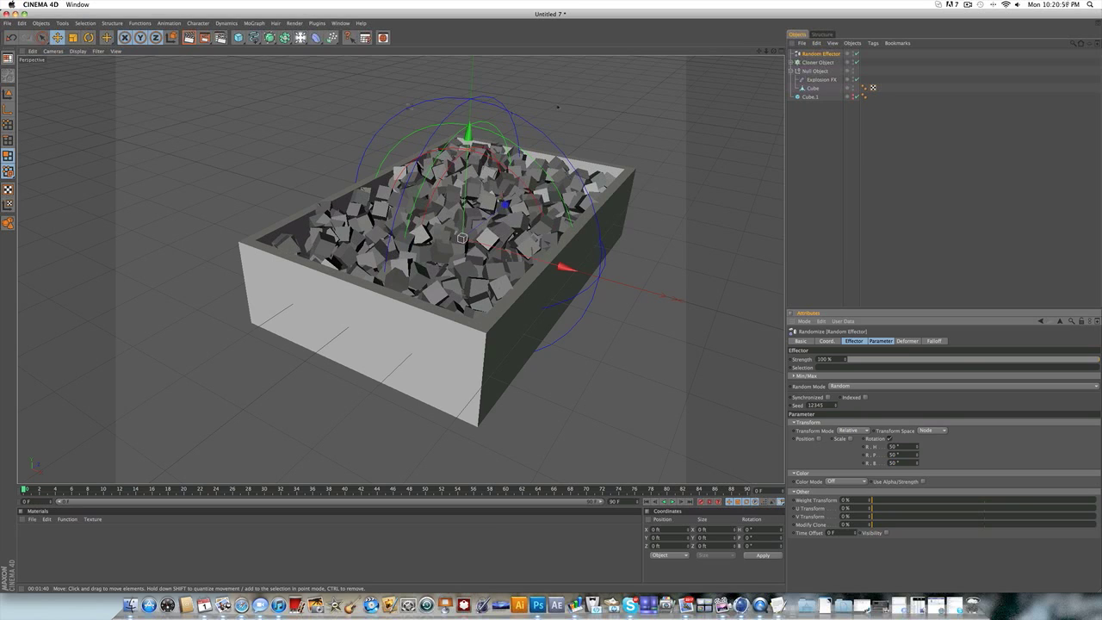
Step: Expand the Cloner's hierarchy and select the cube inside it
mouse_move(774, 51)
left_mouse_down()
mouse_move(861, 58)
mouse_move(852, 68)
mouse_move(766, 43)
mouse_move(777, 46)
left_mouse_up()
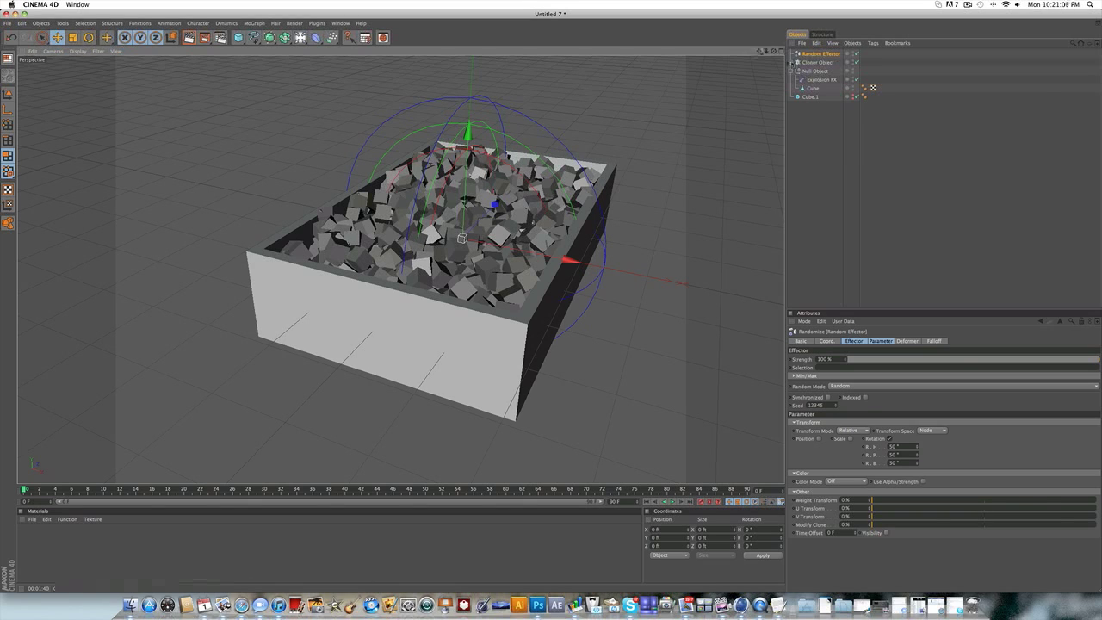
mouse_move(759, 52)
left_mouse_down()
mouse_move(730, 48)
mouse_move(747, 34)
mouse_move(773, 43)
left_mouse_up()
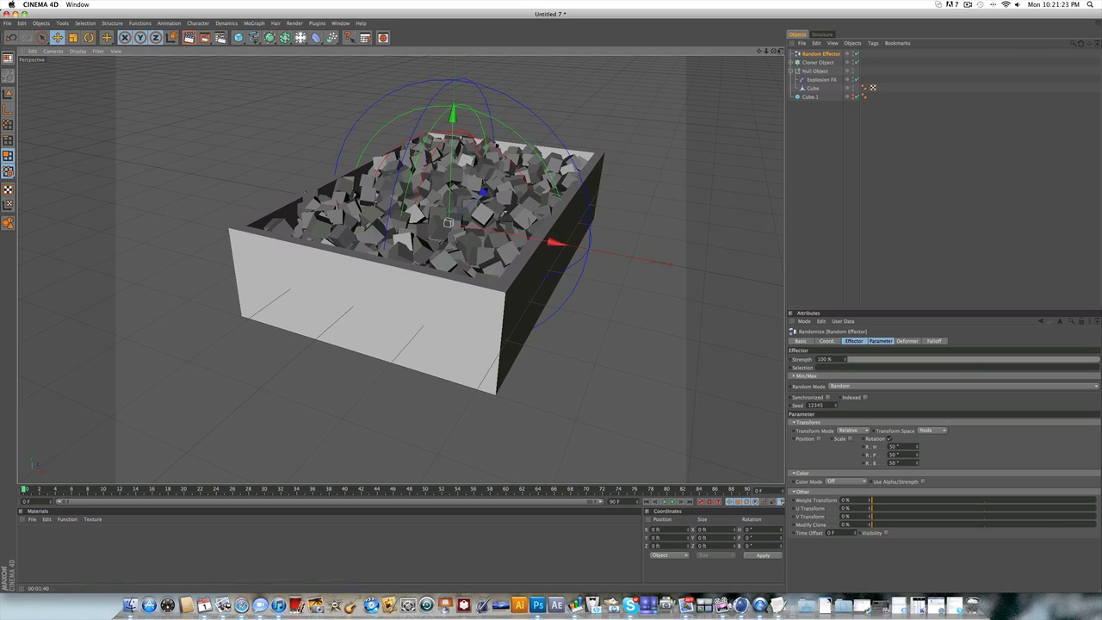
mouse_move(773, 51)
left_mouse_down()
mouse_move(693, 45)
mouse_move(759, 64)
mouse_move(778, 53)
mouse_move(776, 33)
left_mouse_up()
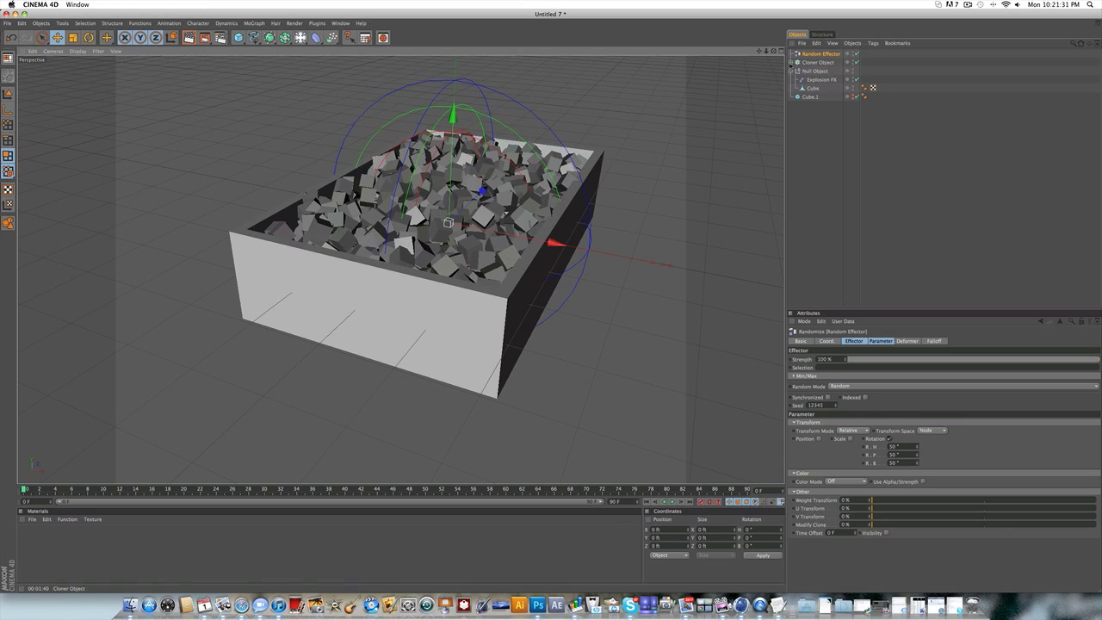
left_click(791, 62)
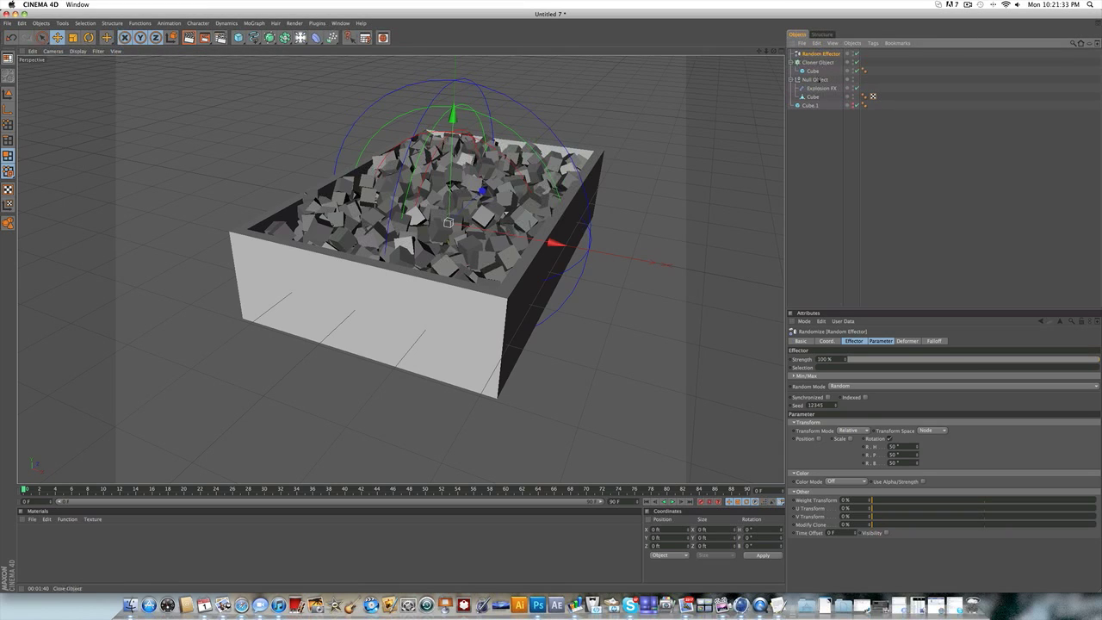
left_click(812, 70)
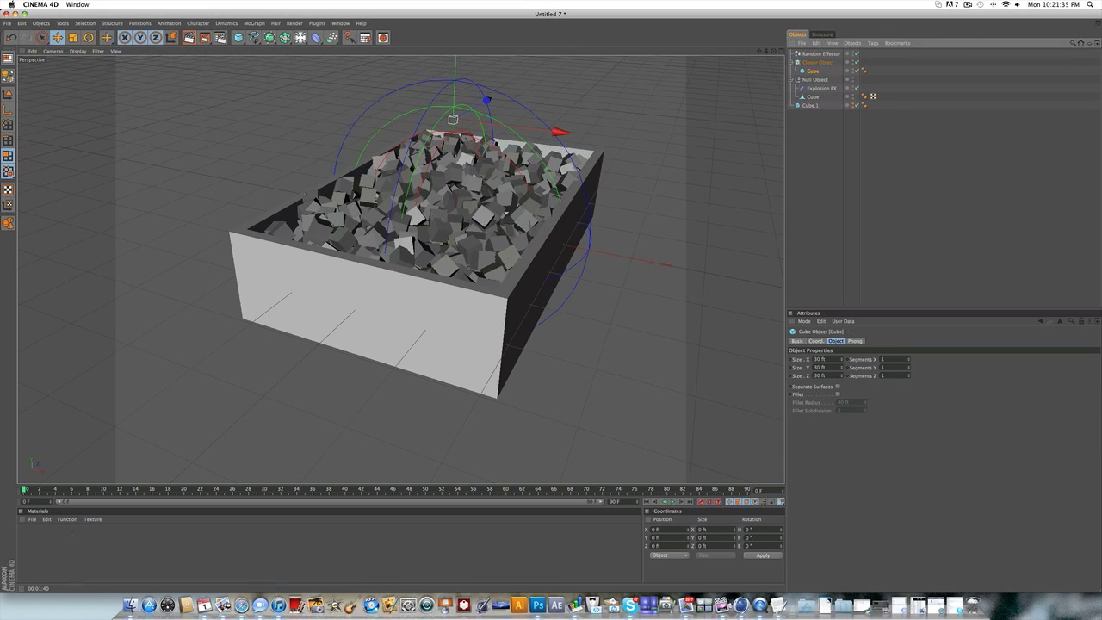
Step: Create a new material and set its color to orange, RGB 255, 72, 0
double_click(45, 554)
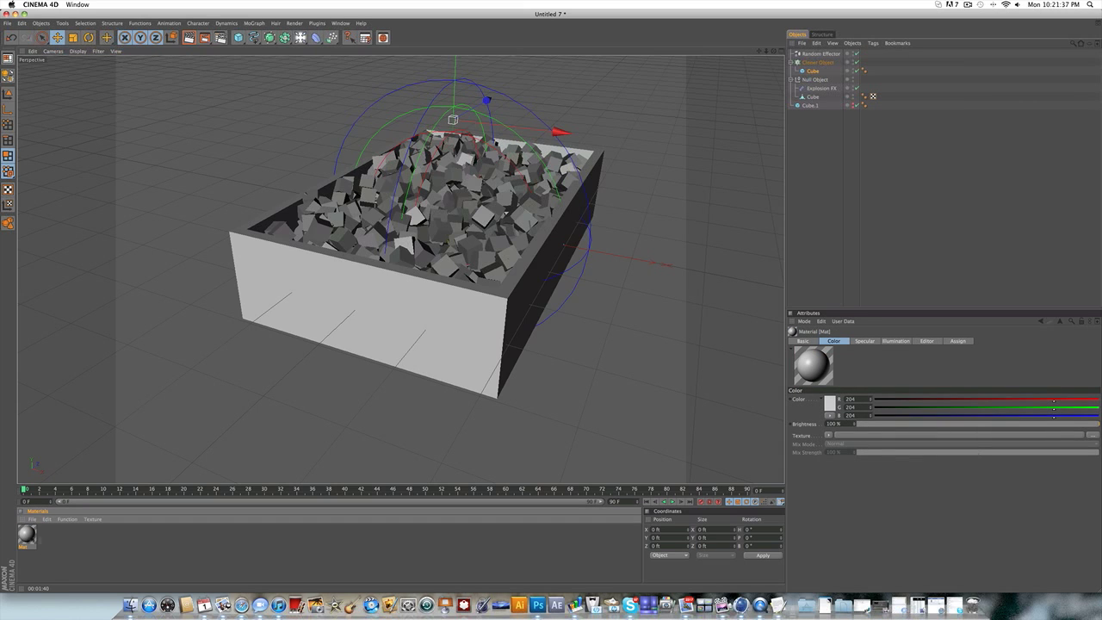
double_click(27, 535)
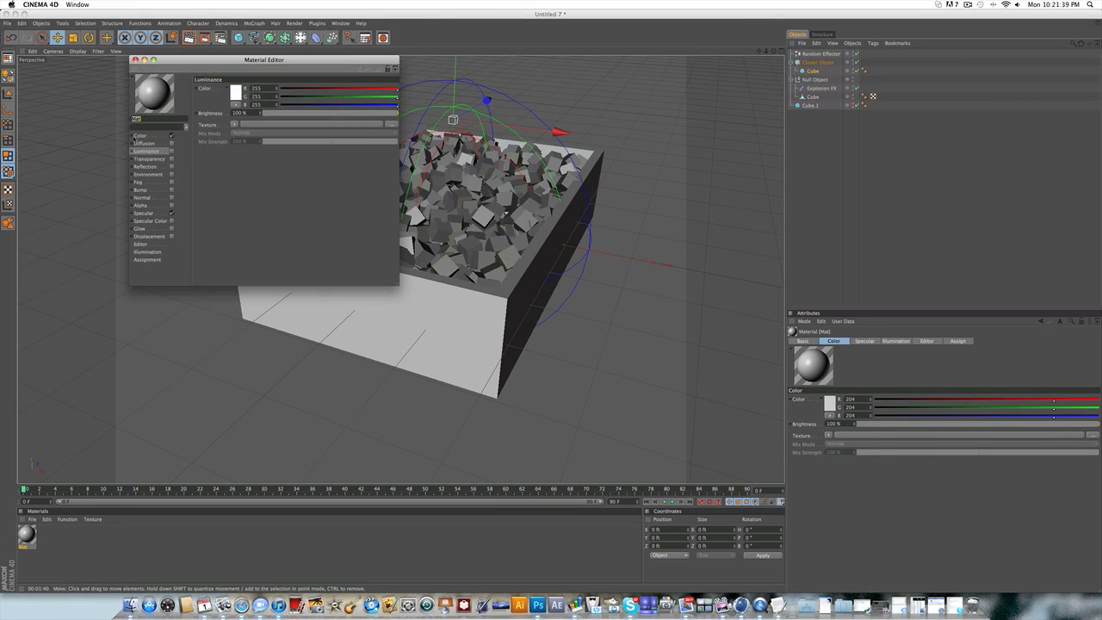
left_click(238, 95)
left_click(224, 67)
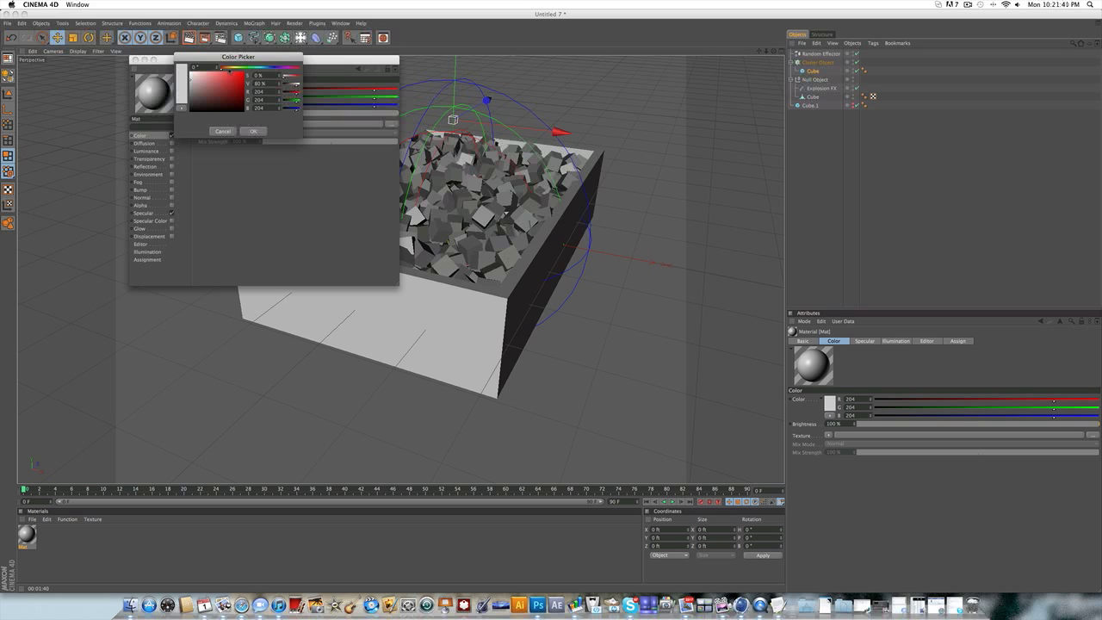
left_click_drag(224, 68, 225, 68)
left_click_drag(237, 77, 246, 71)
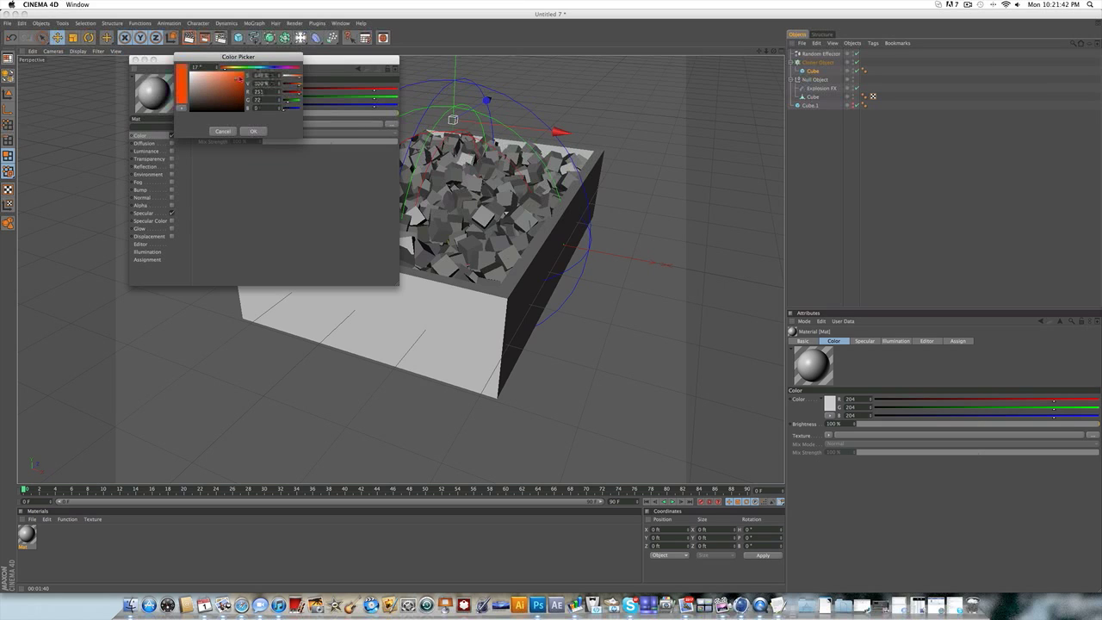
left_click(253, 131)
left_click(136, 60)
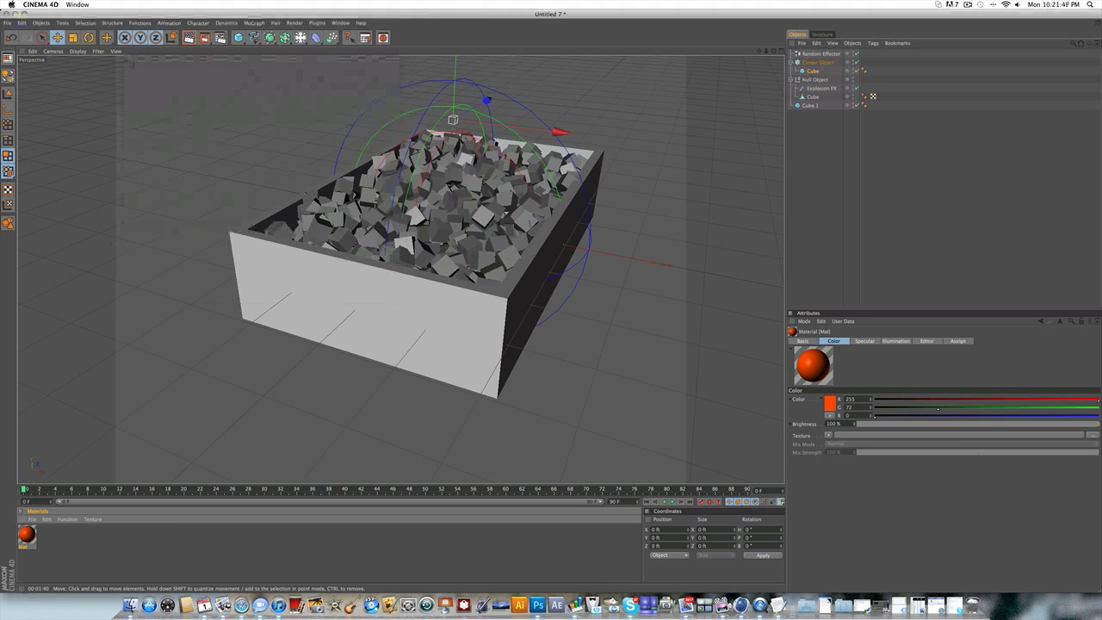
Step: Duplicate the orange material and set the copy's color to yellow, RGB 255, 220, 0
left_click_drag(29, 536, 54, 535, "ctrl")
double_click(47, 534)
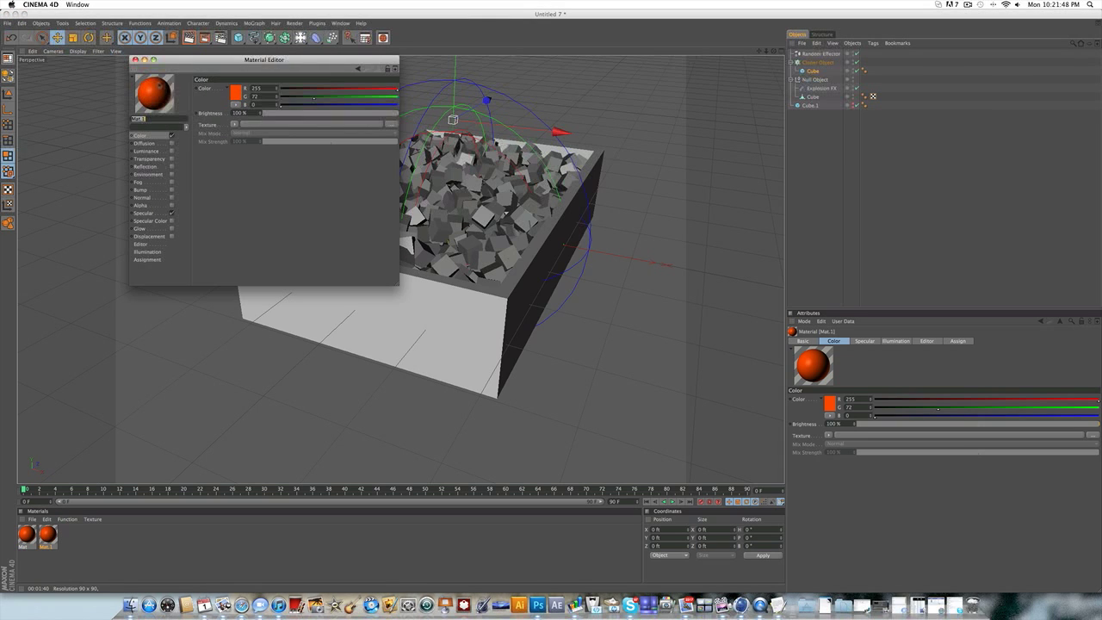
left_click(231, 93)
left_click_drag(224, 62, 231, 62)
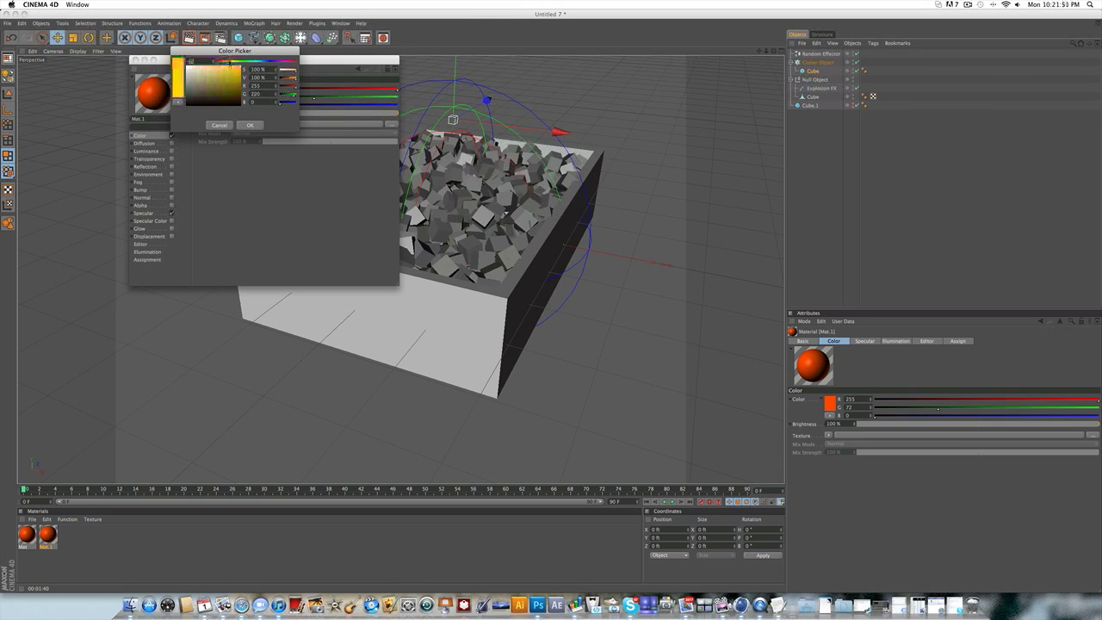
left_click(249, 124)
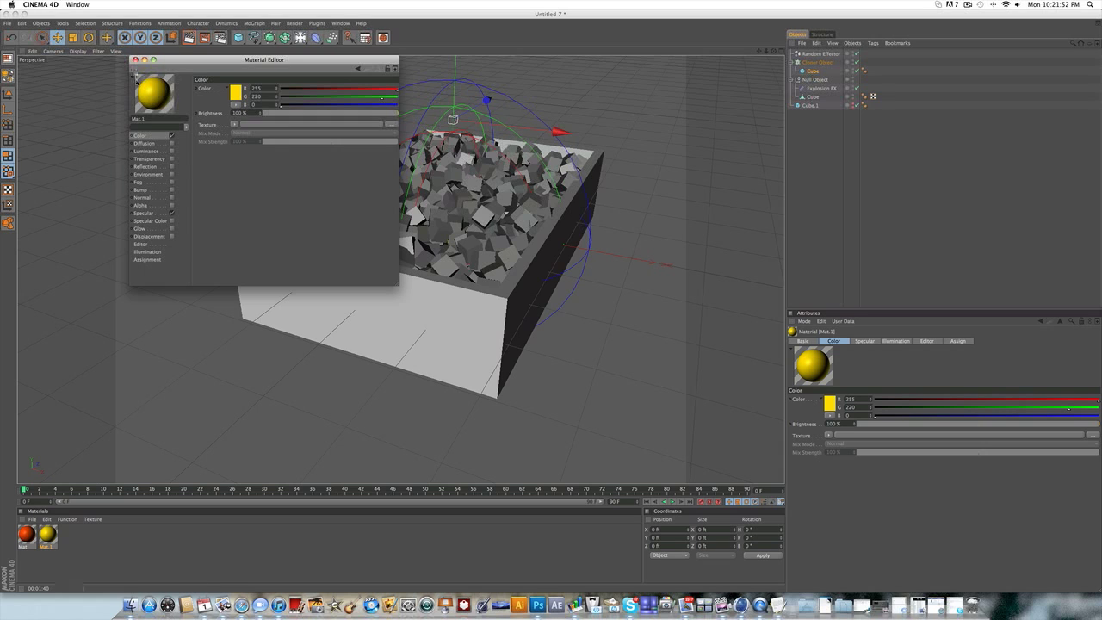
left_click(135, 59)
Step: Duplicate the yellow material and set the copy's color to pinkish red, RGB 255, 0, 63
left_click_drag(48, 534, 68, 534, "ctrl")
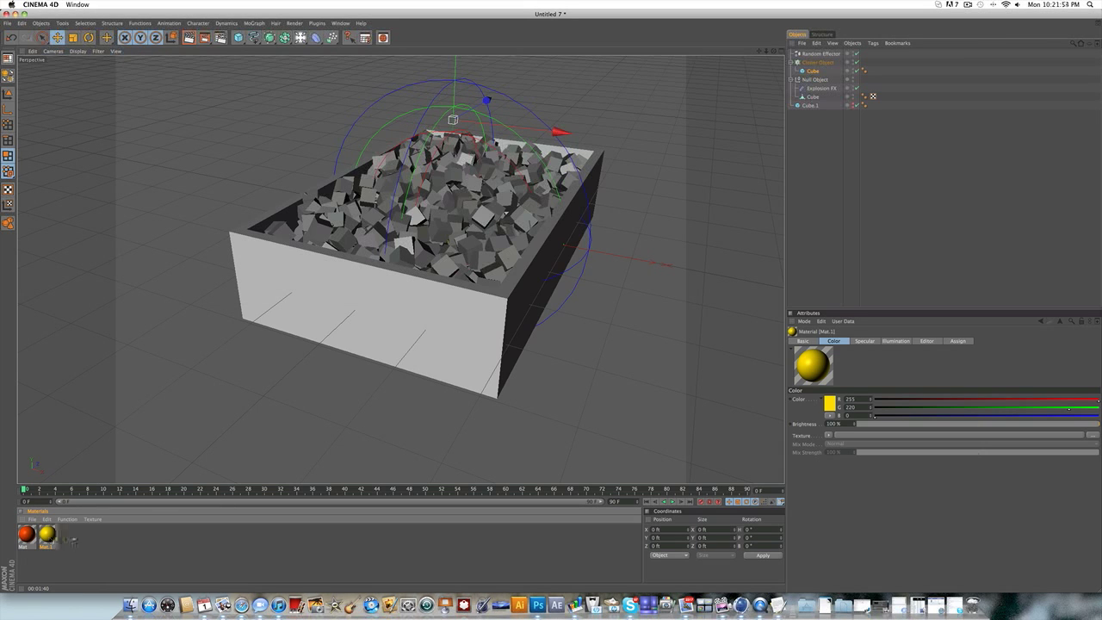
double_click(68, 534)
left_click(233, 93)
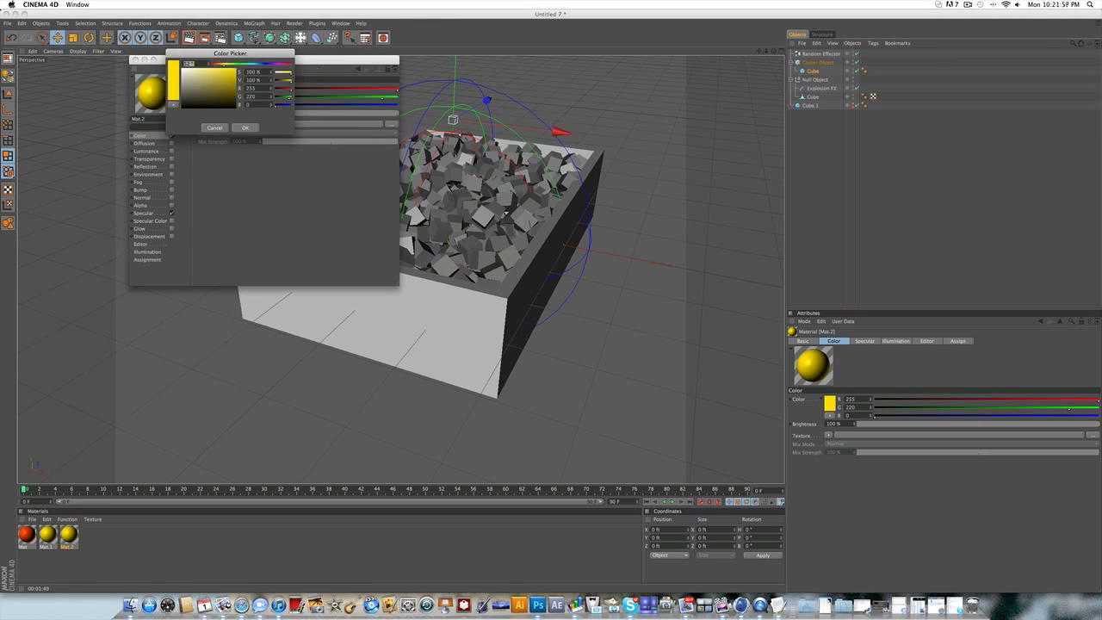
left_click(287, 65)
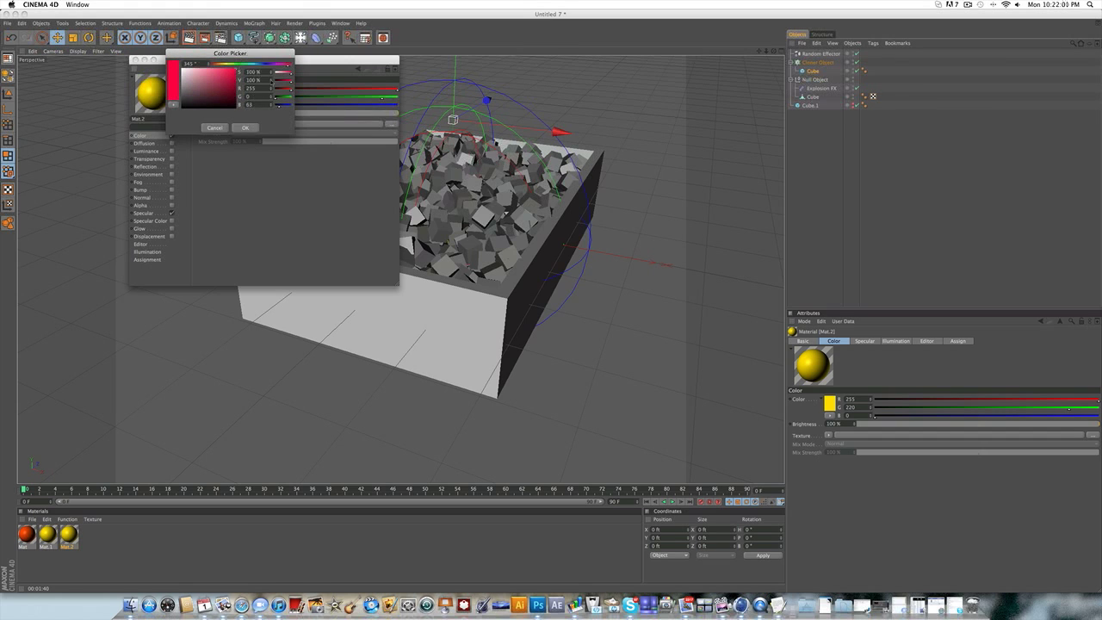
left_click(244, 128)
left_click(134, 60)
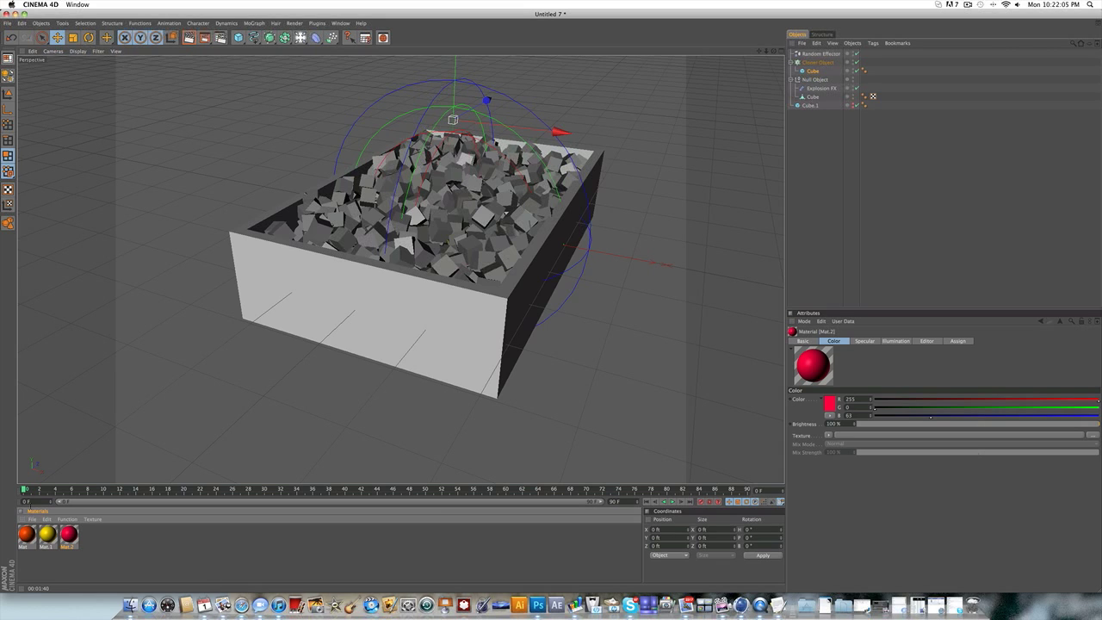
Step: Duplicate the cube twice inside the Cloner so that it clones three cubes
left_click(50, 536)
left_click(28, 536)
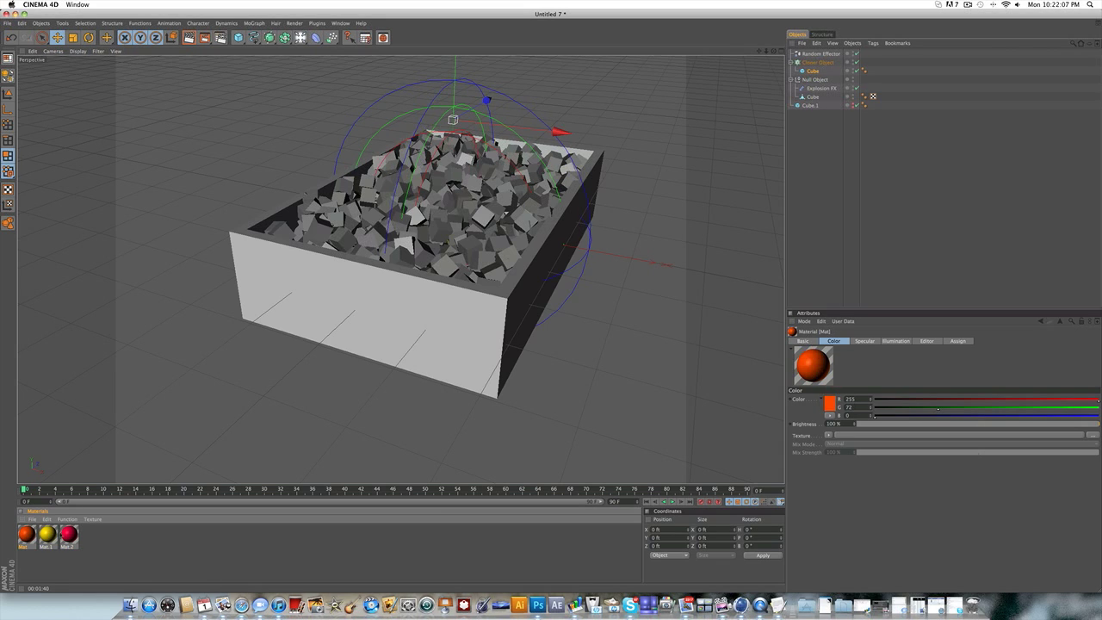
left_click(68, 534)
left_click(813, 71)
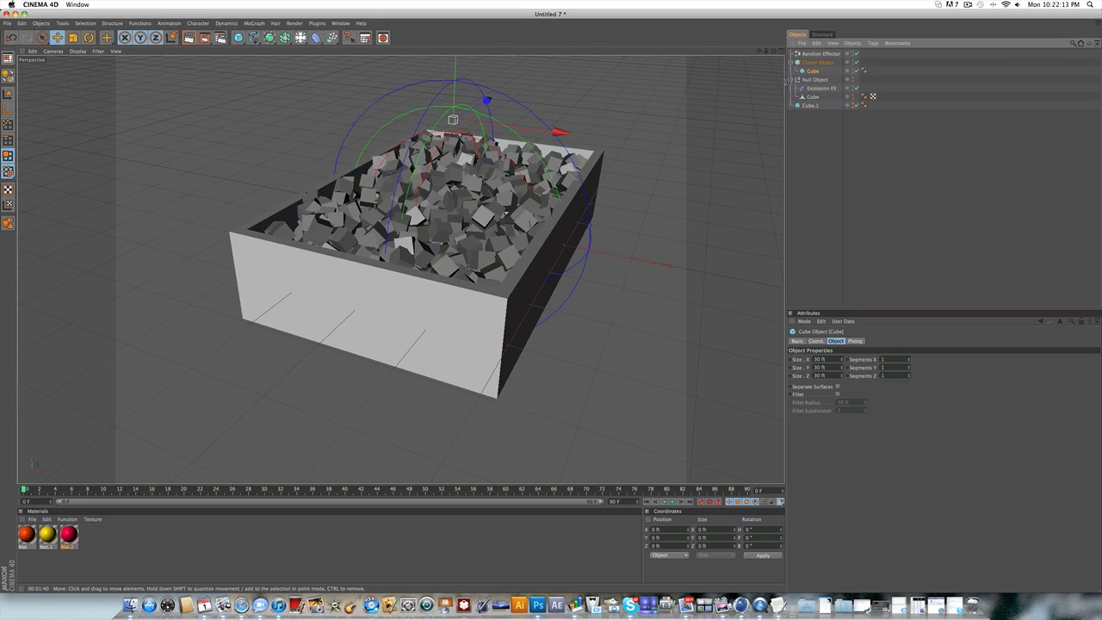
left_click_drag(814, 72, 813, 76, "ctrl")
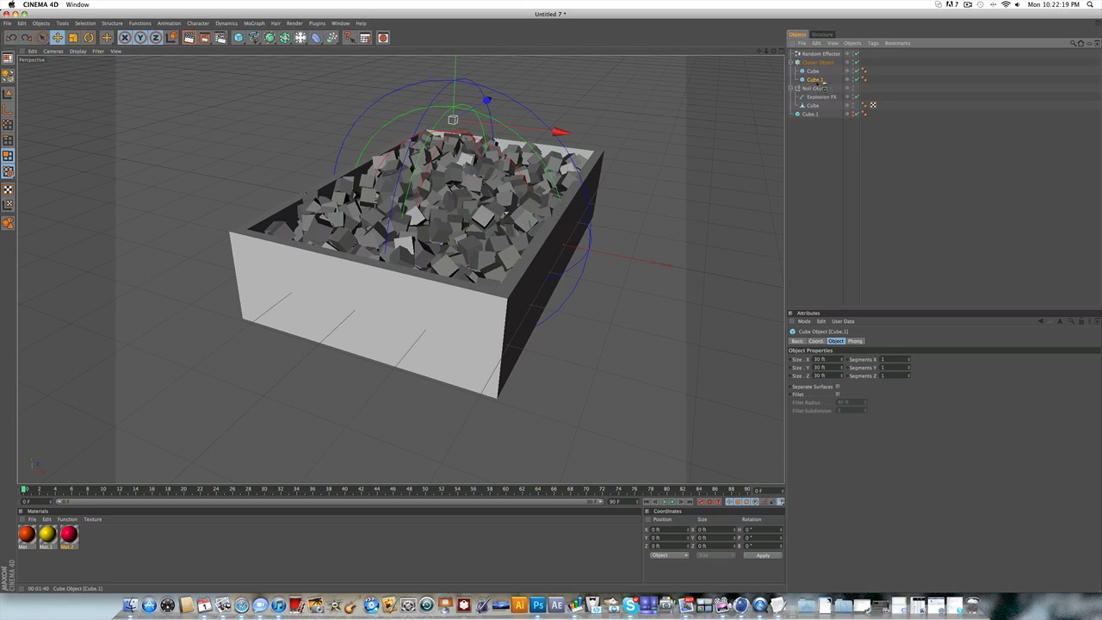
left_click_drag(818, 82, 818, 85, "ctrl")
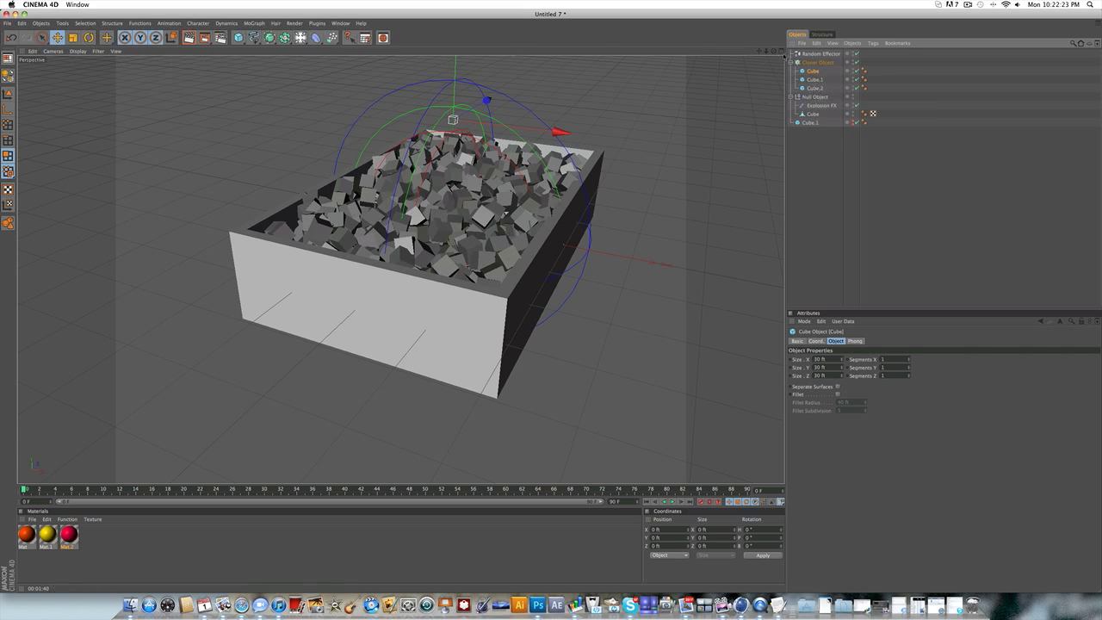
Step: Assign the pinkish-red material to the Cloner's Cube, the yellow one to Cube.1 and the orange one to Cube.2
left_click_drag(773, 51, 839, 69)
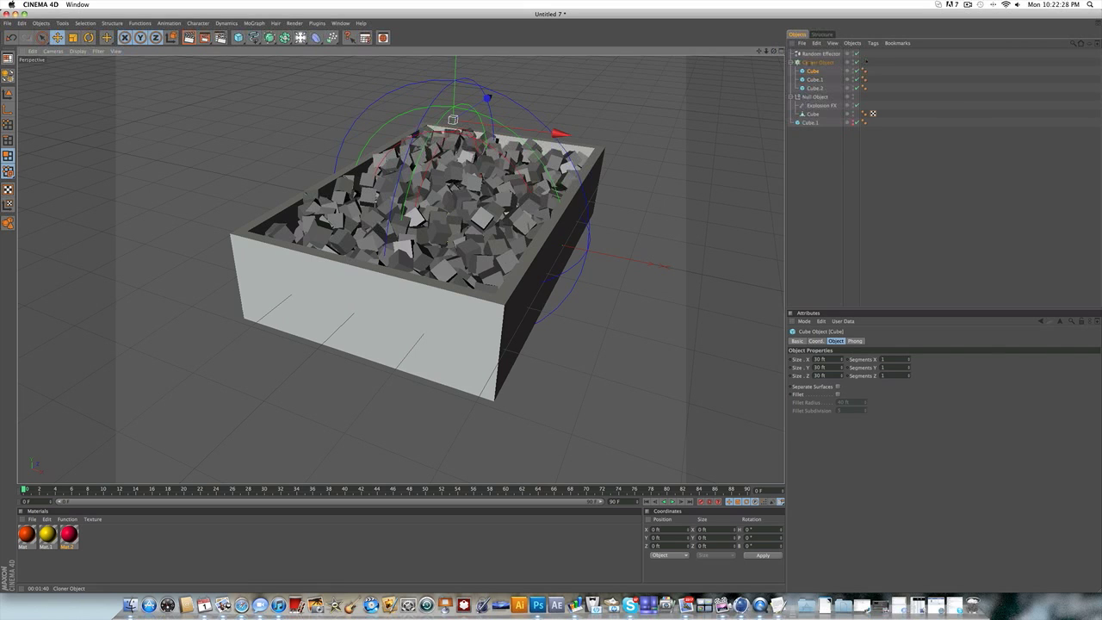
left_click(817, 63)
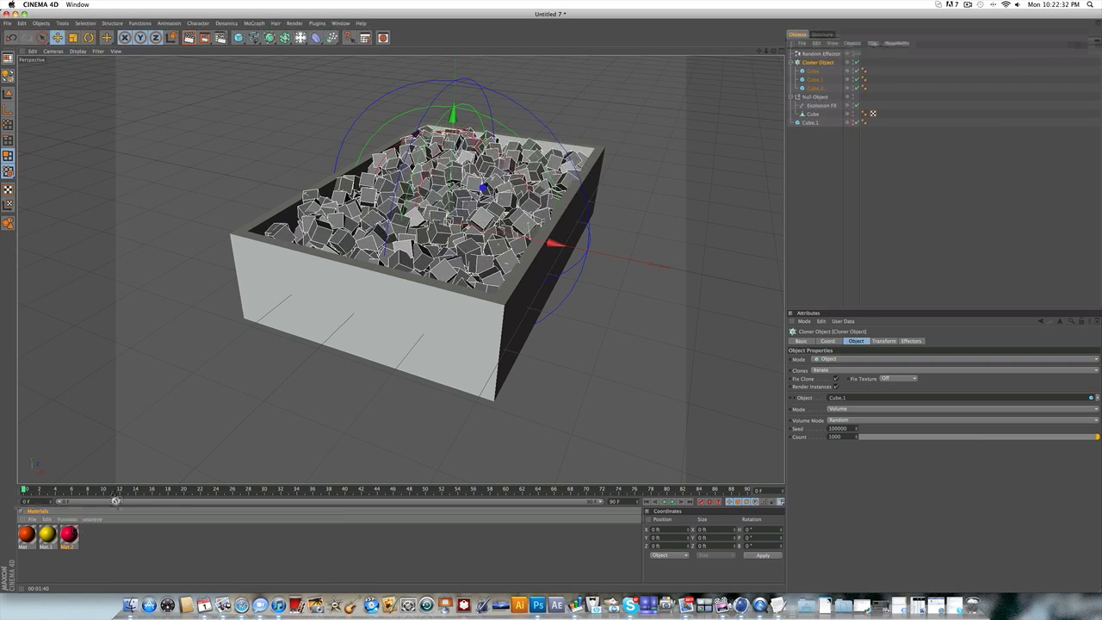
left_click_drag(806, 71, 813, 71)
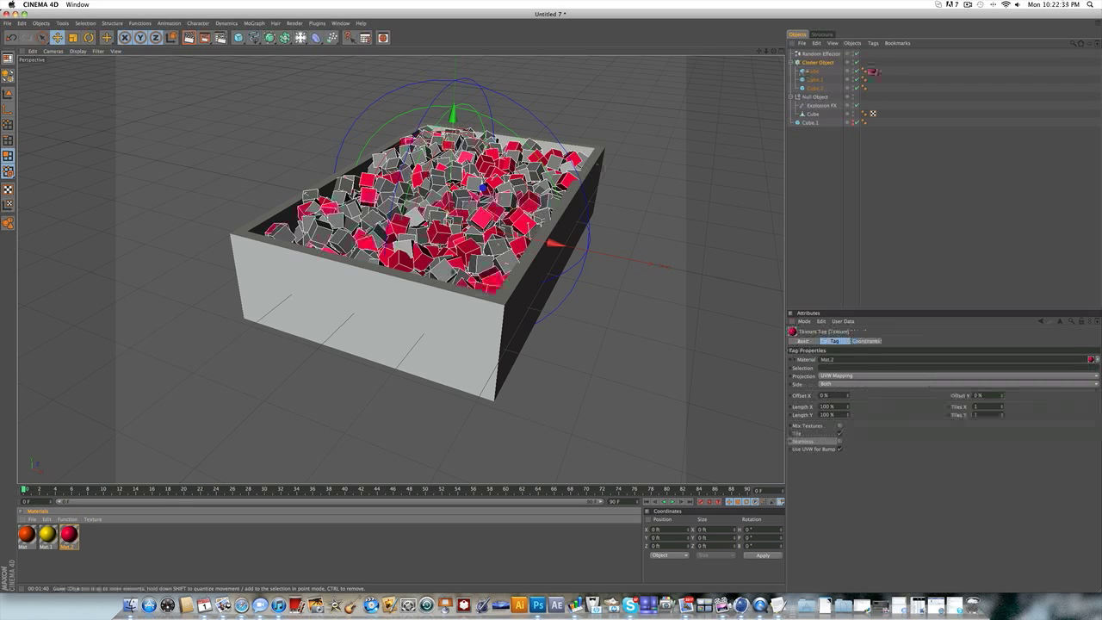
left_click(818, 71)
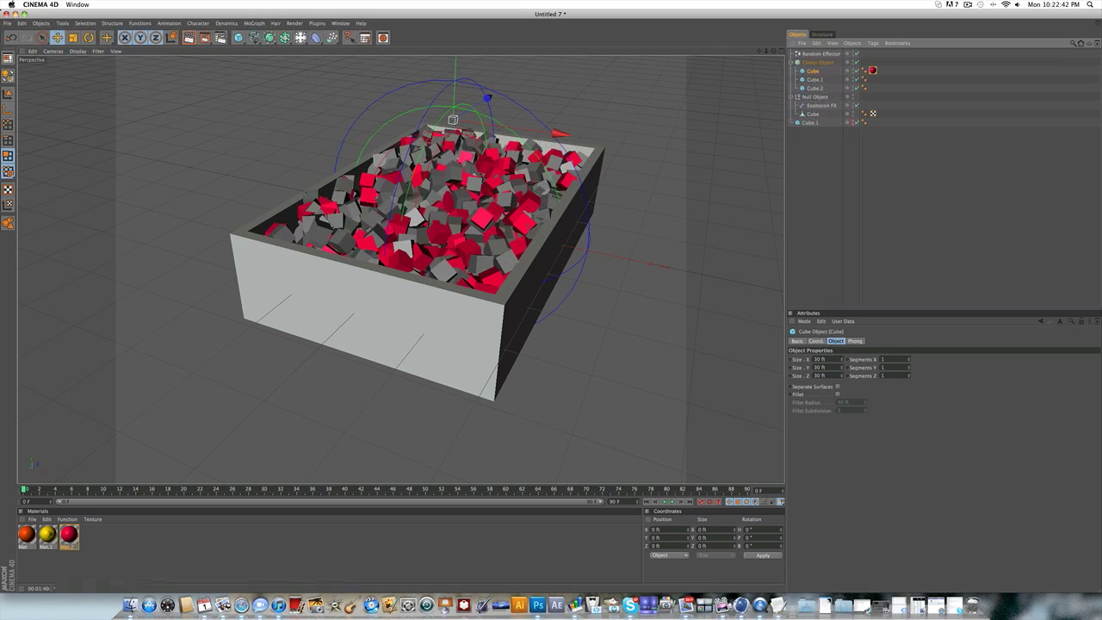
left_click_drag(47, 534, 816, 79)
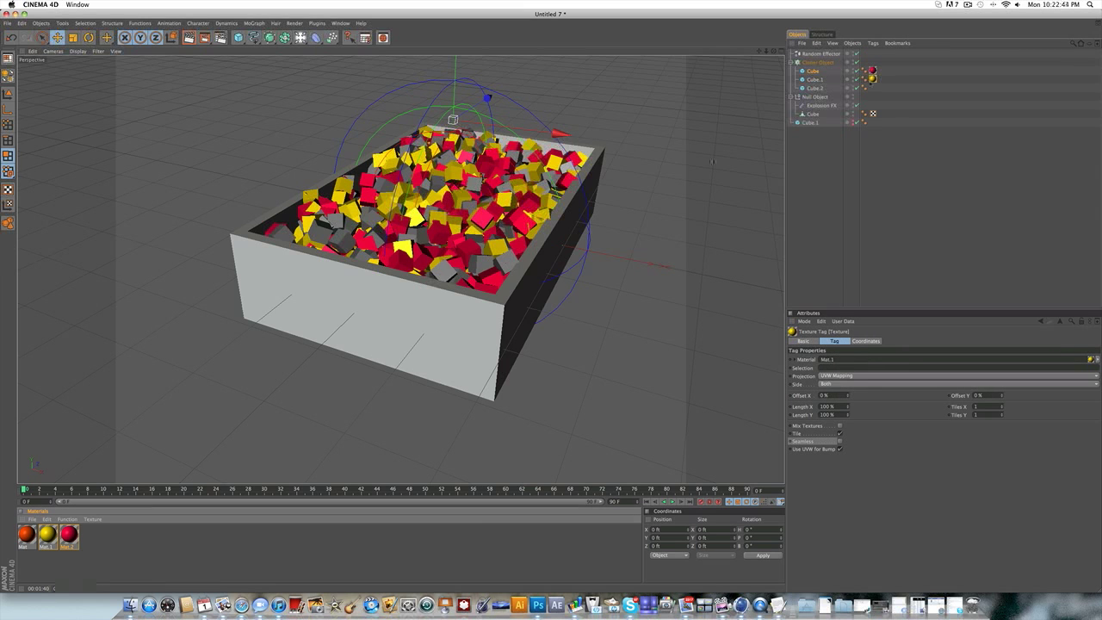
left_click_drag(26, 534, 815, 88)
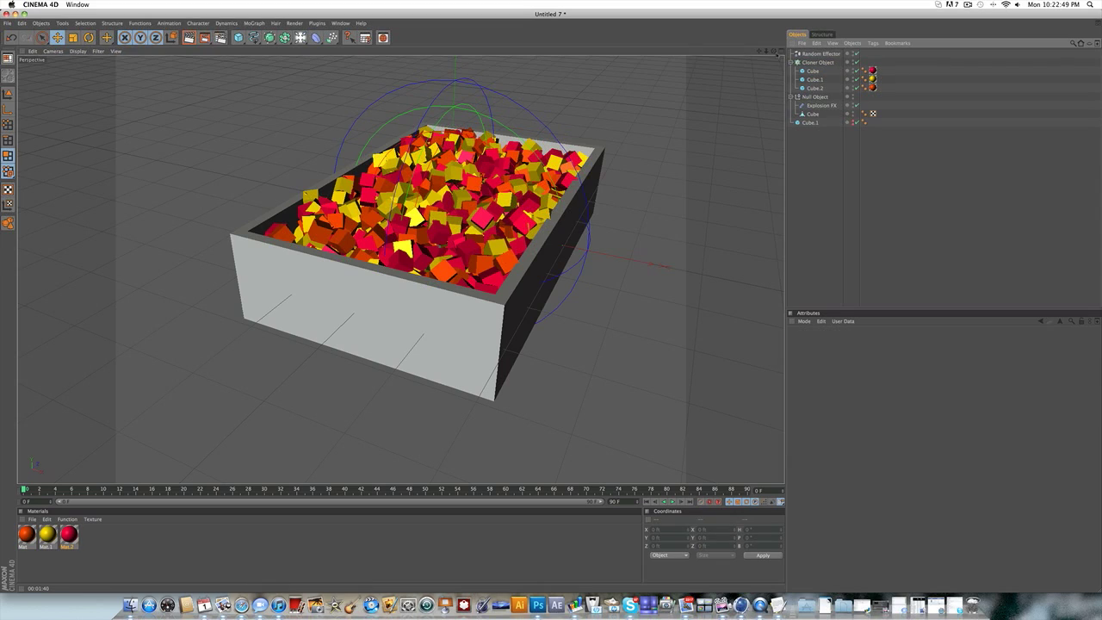
left_click_drag(774, 51, 766, 90)
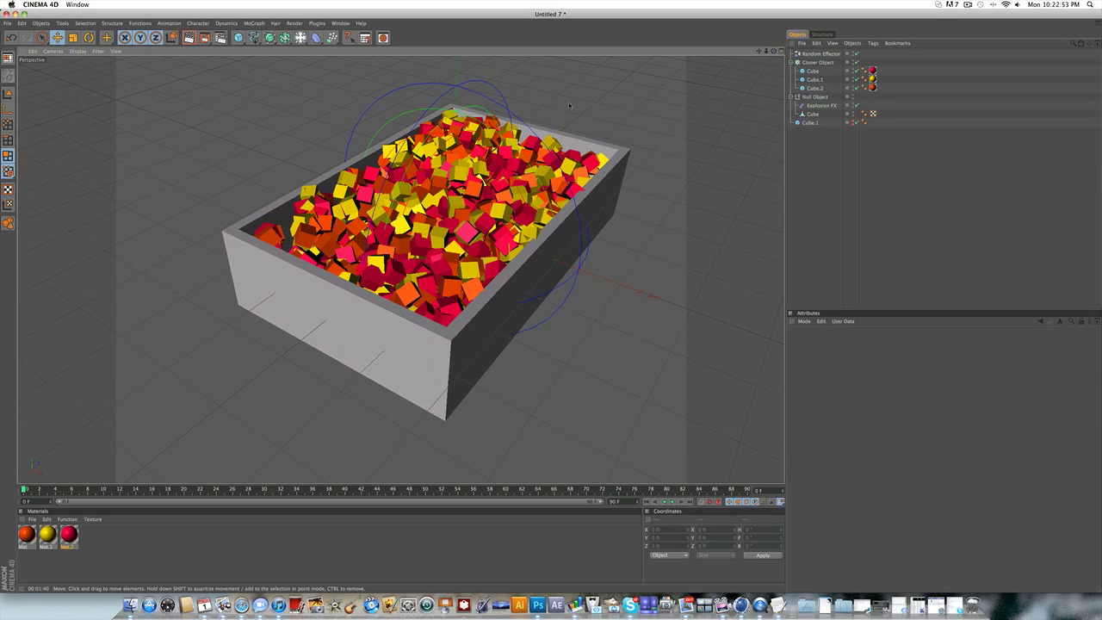
left_click_drag(774, 52, 796, 32)
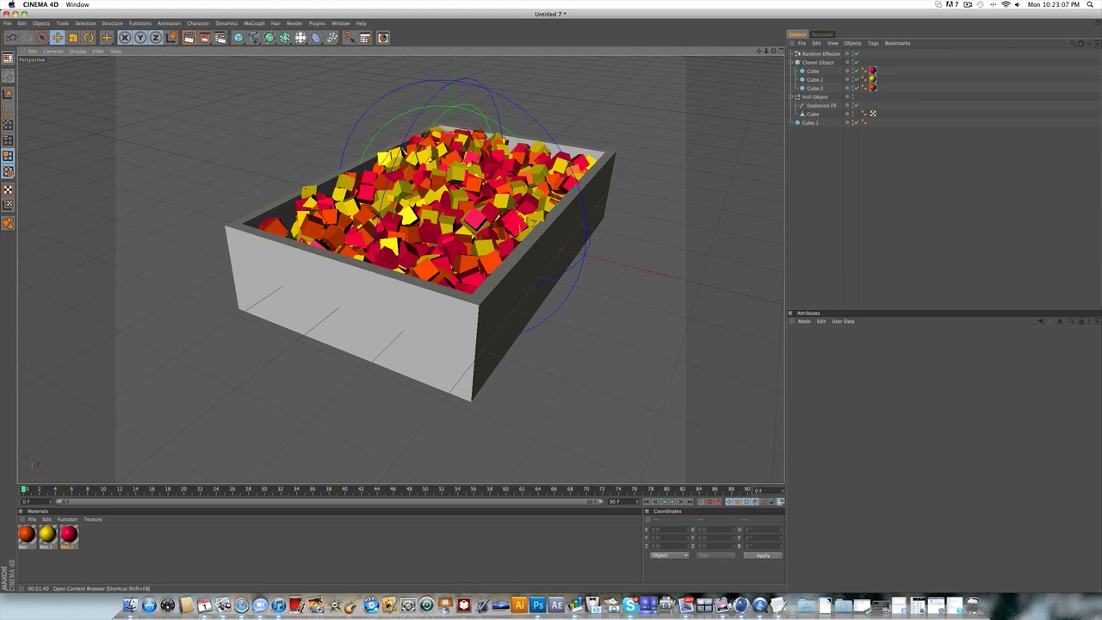
Step: Examine the wood materials among the Architecture Edition presets in the Content Browser
left_click(383, 37)
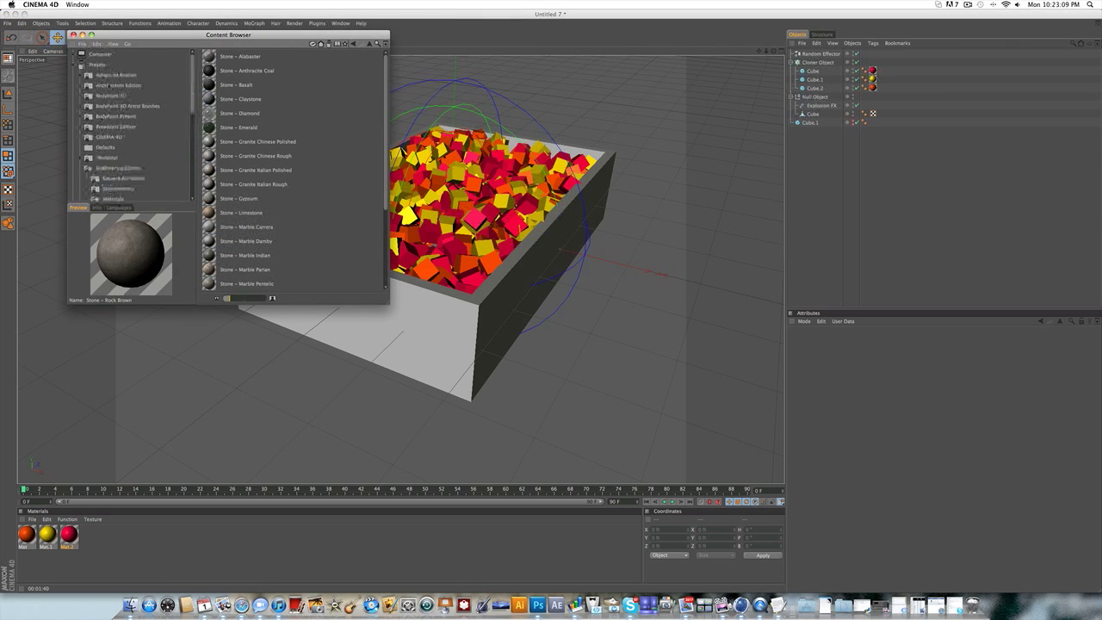
left_click(114, 86)
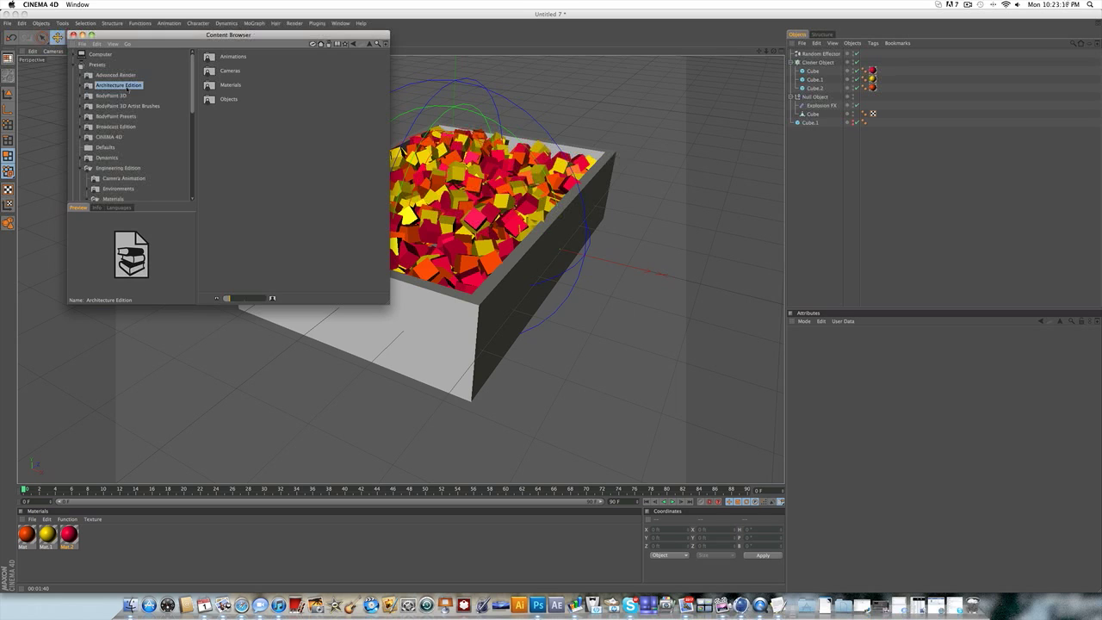
double_click(222, 85)
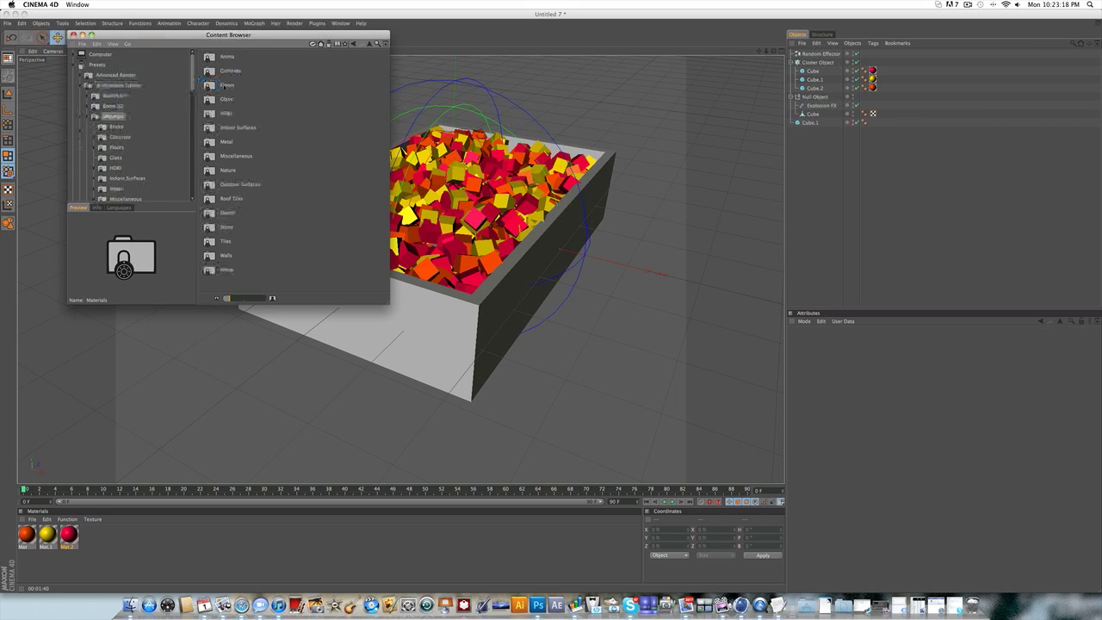
double_click(225, 270)
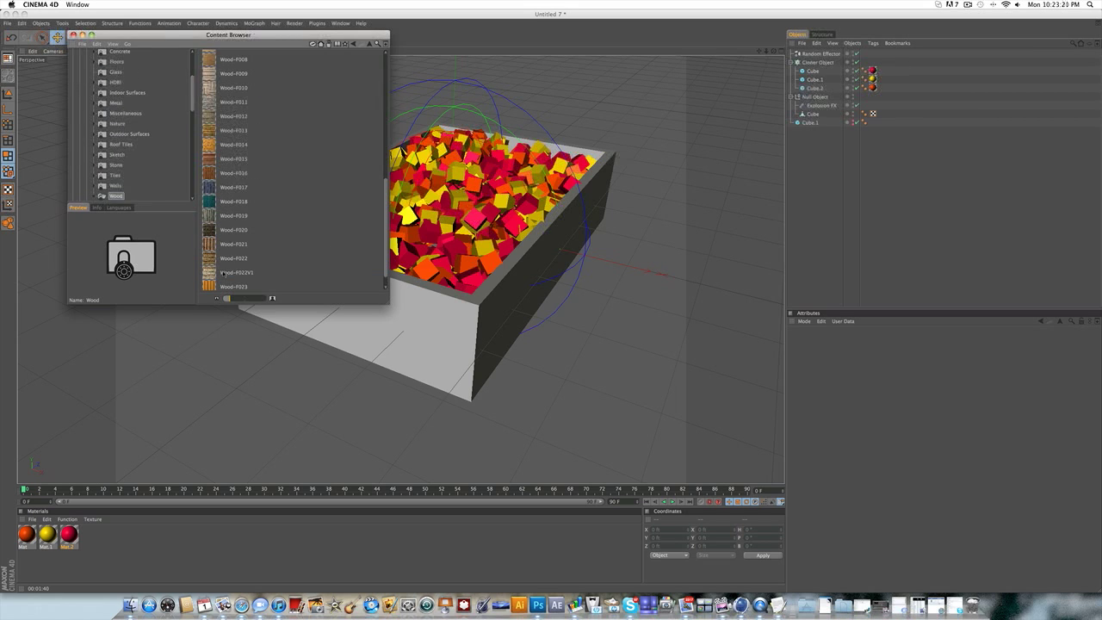
left_click(227, 217)
left_click(227, 259)
scroll(105, 73, "up", 5)
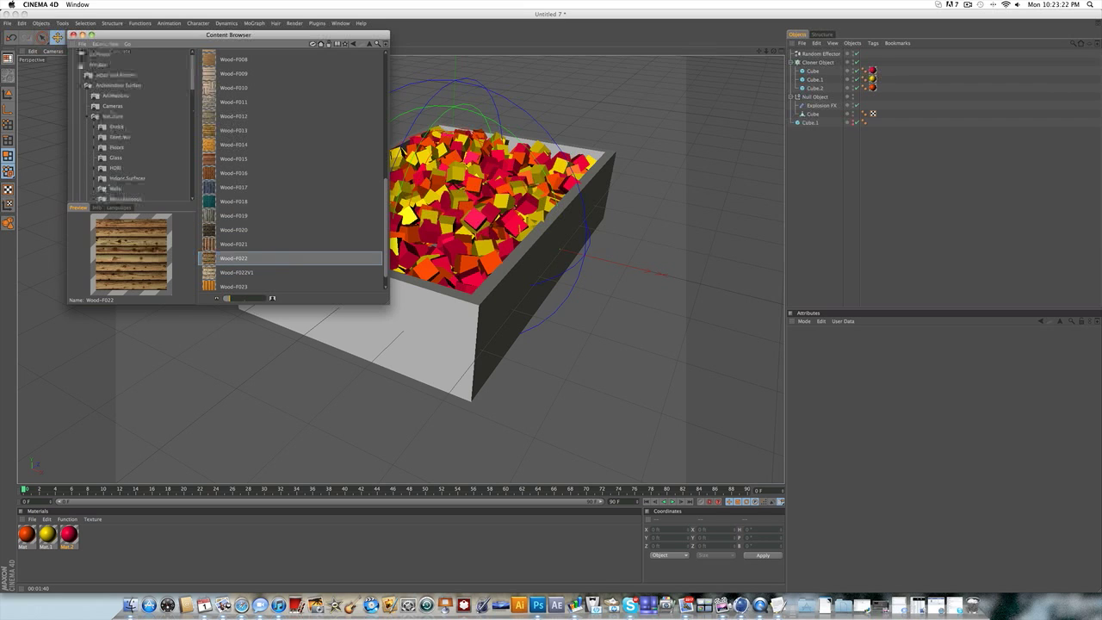
scroll(306, 158, "up", 10)
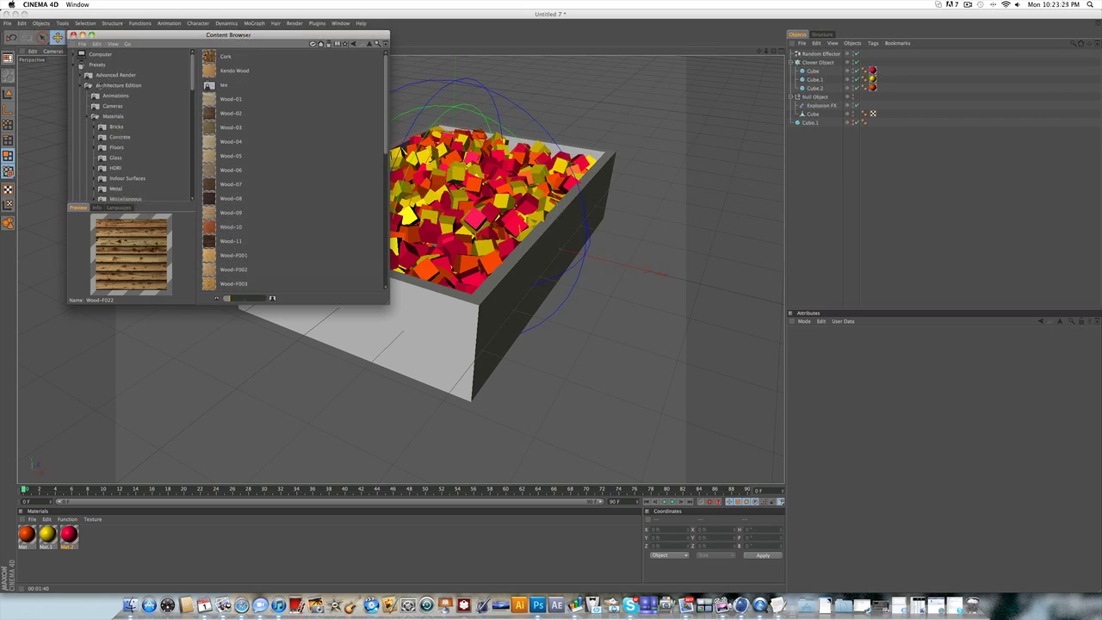
Step: Load the Wood – Painted Green material from the Engineering Edition wood presets into the scene
left_click(80, 86)
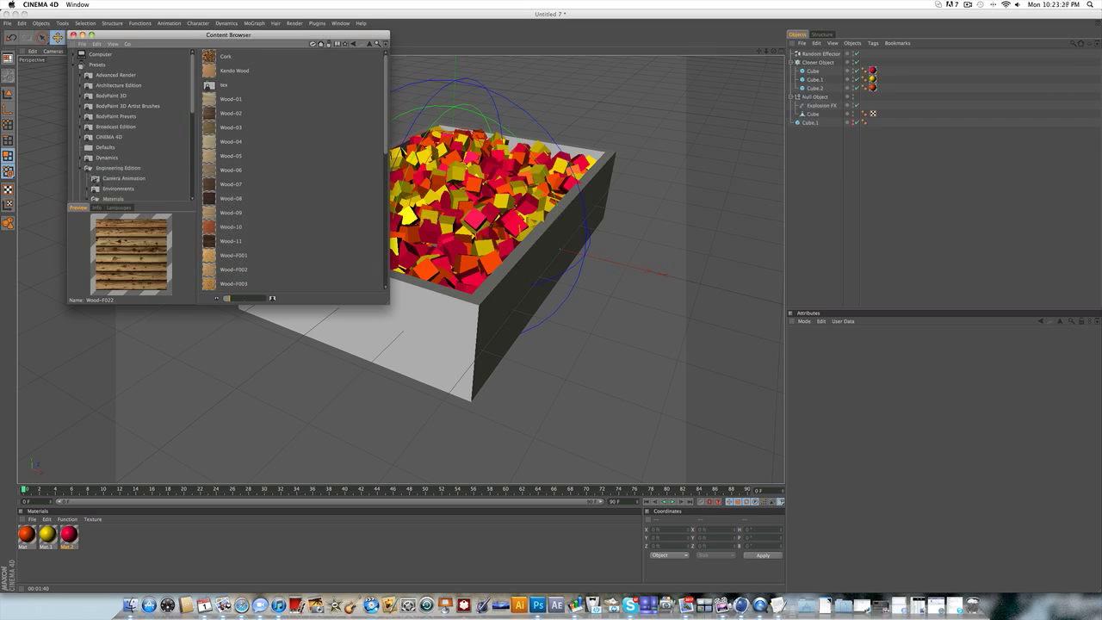
scroll(123, 171, "down", 1)
left_click(118, 148)
left_click(113, 178)
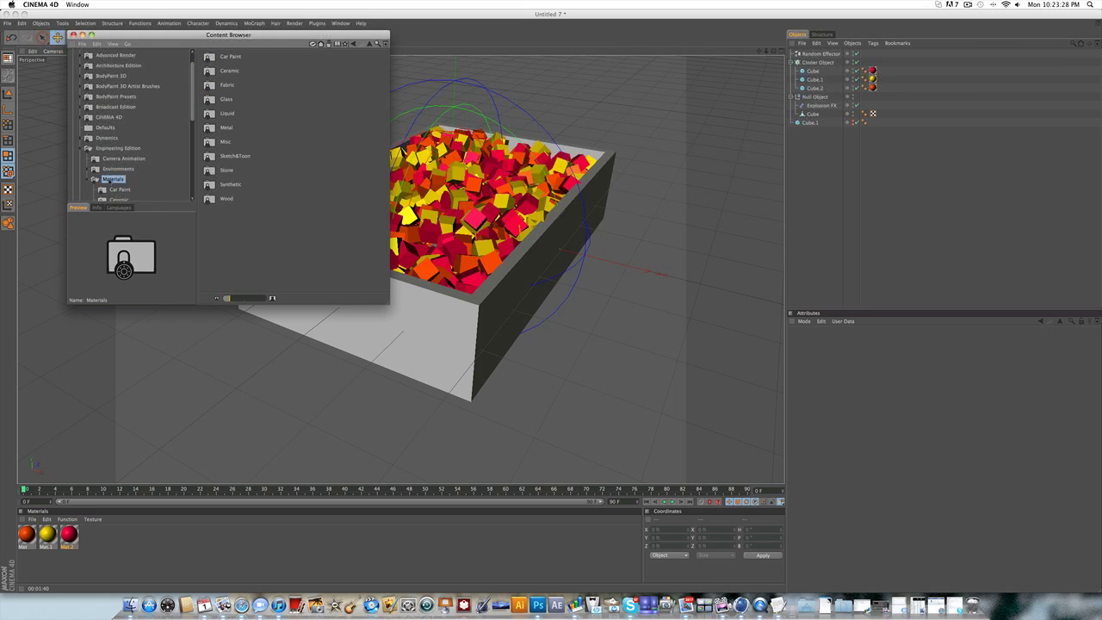
double_click(222, 199)
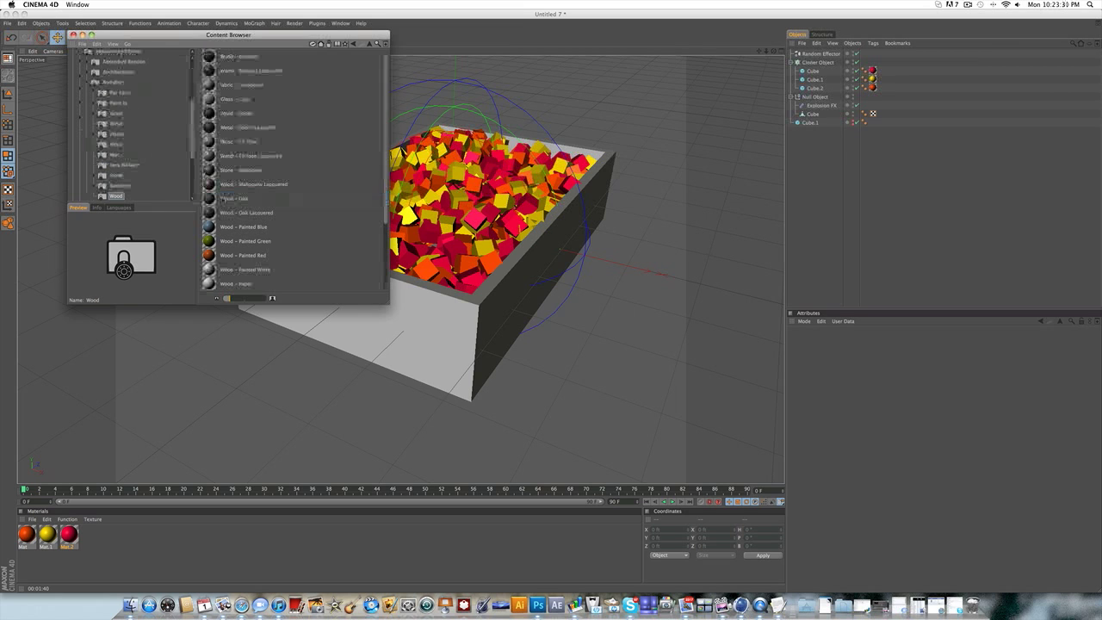
left_click(259, 127)
left_click(245, 213)
double_click(241, 241)
Step: Load the Wood – Pinewood material from the same presets into the scene and close the Content Browser
scroll(237, 241, "down", 2)
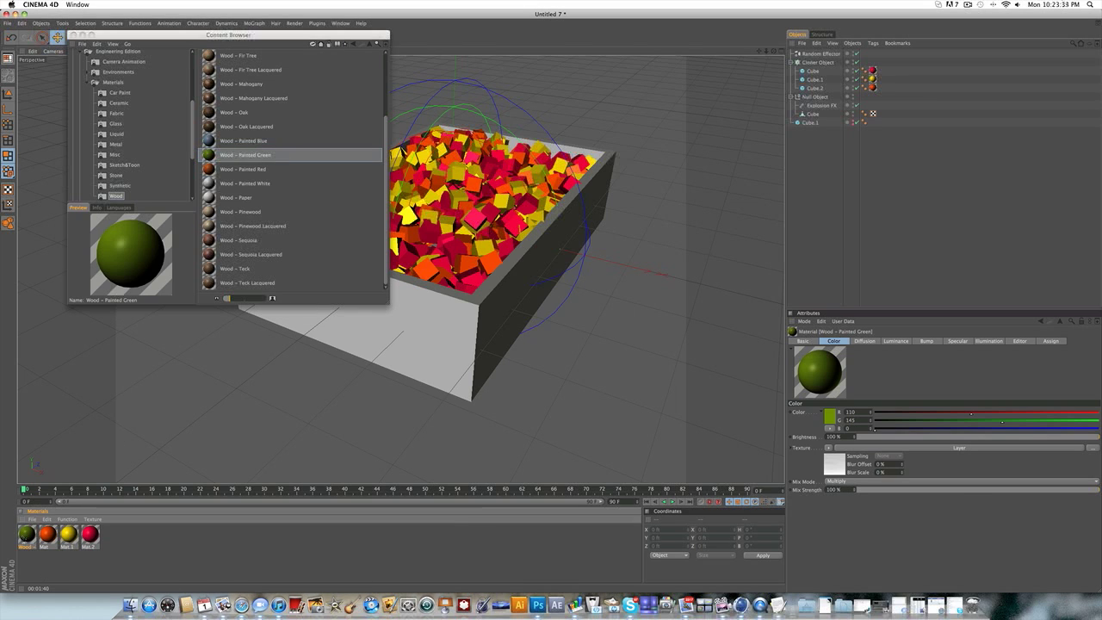
left_click(241, 223)
left_click(242, 212)
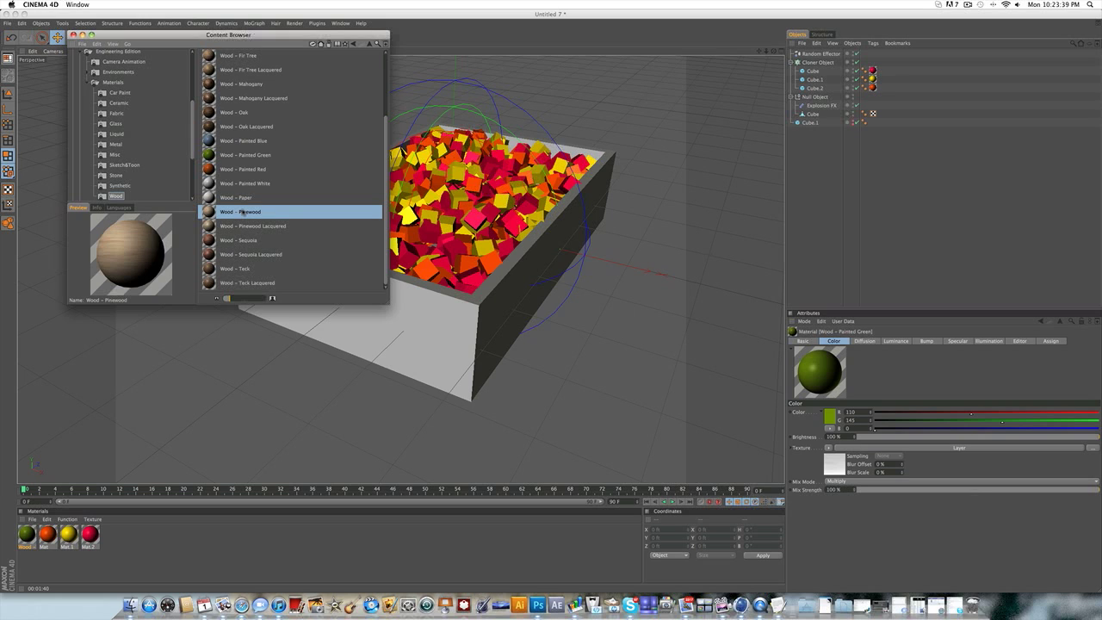
double_click(242, 212)
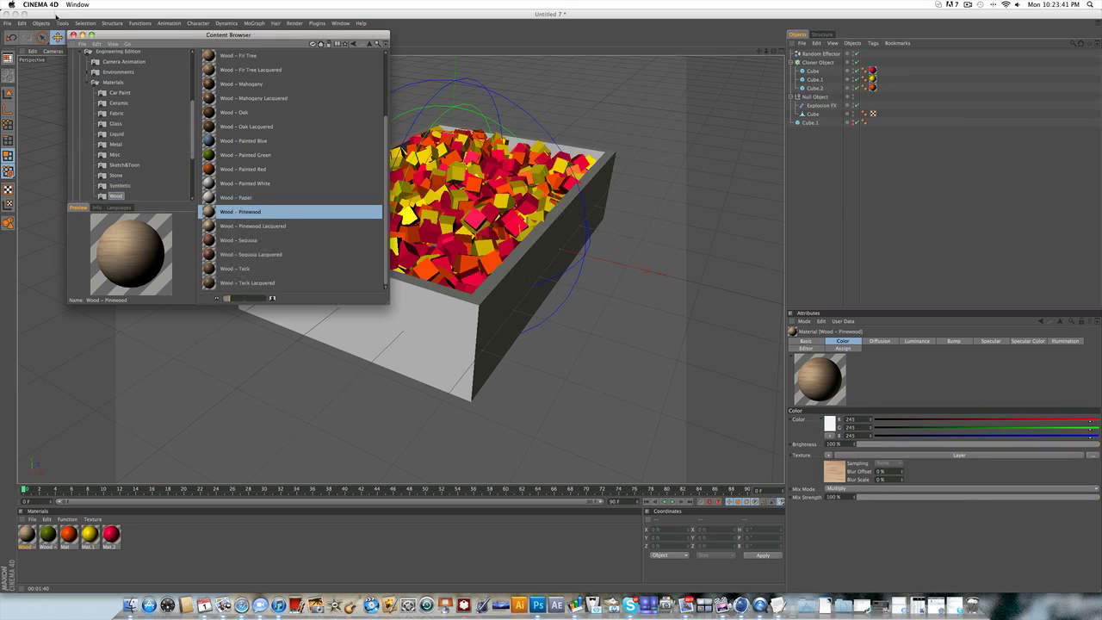
left_click(74, 36)
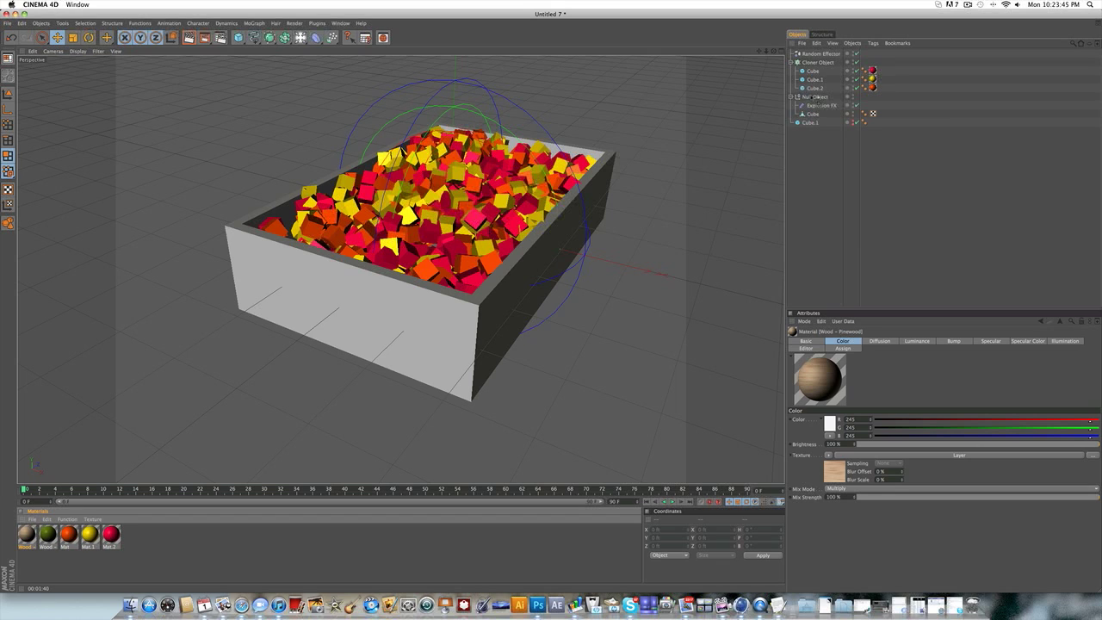
Step: Apply the Wood – Pinewood material to the Null Object holding the box, with Cubic projection and Seamless tiling enabled
left_click_drag(814, 97, 814, 97)
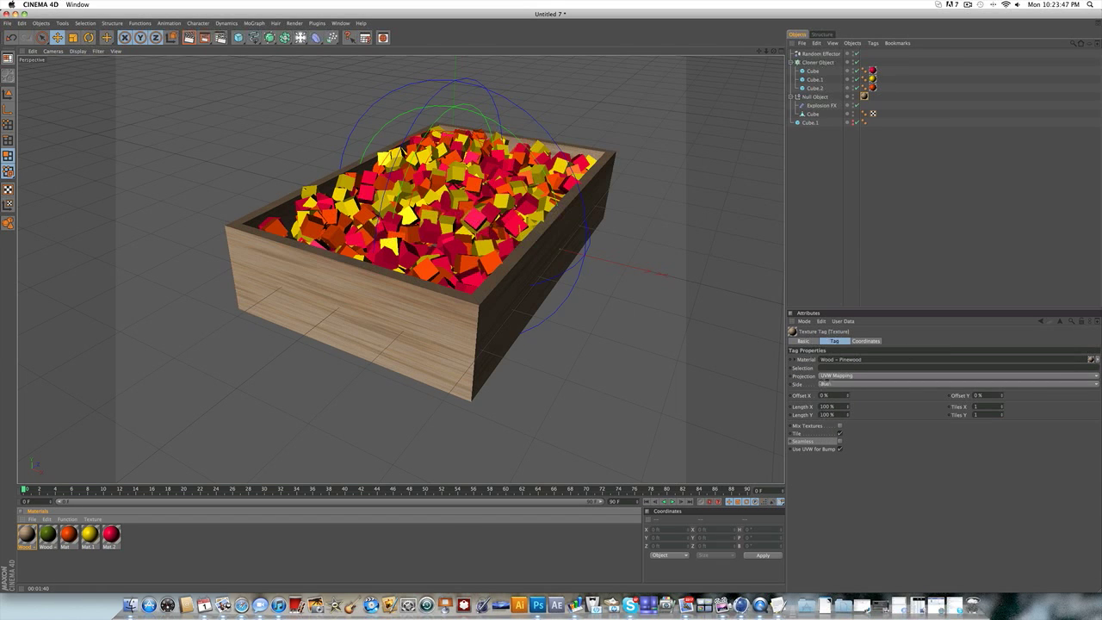
left_click(826, 377)
left_click(831, 408)
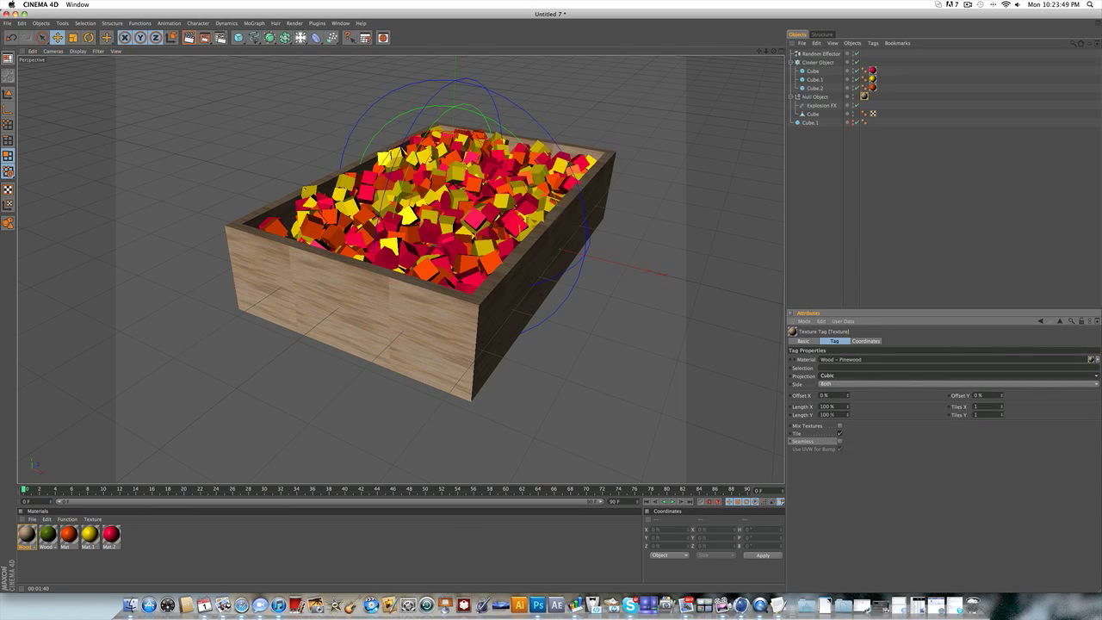
left_click(839, 440)
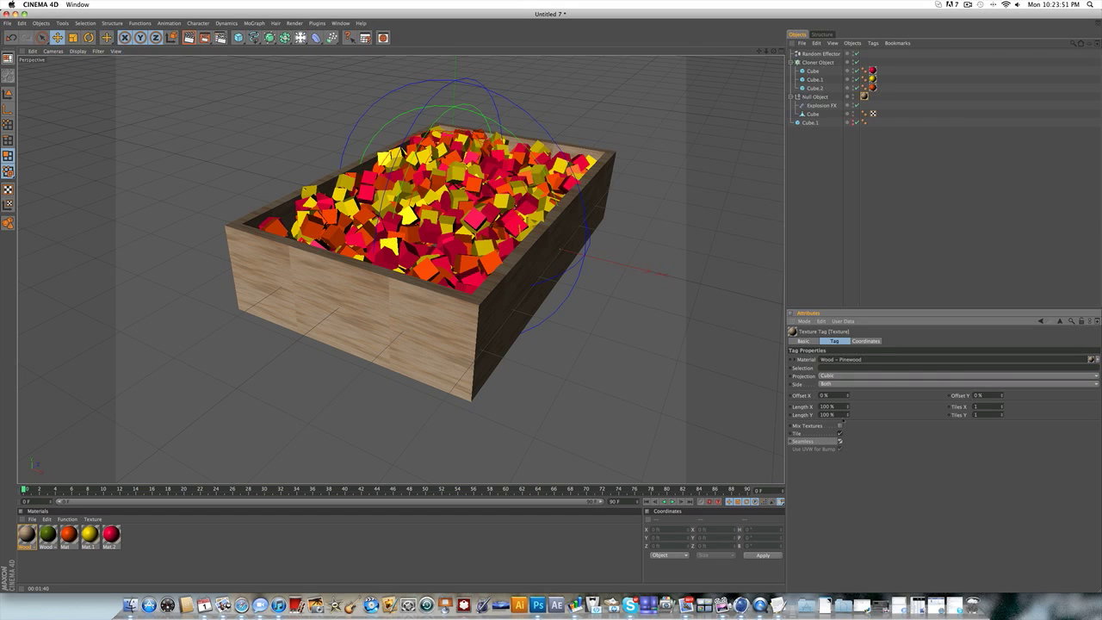
left_click(885, 182)
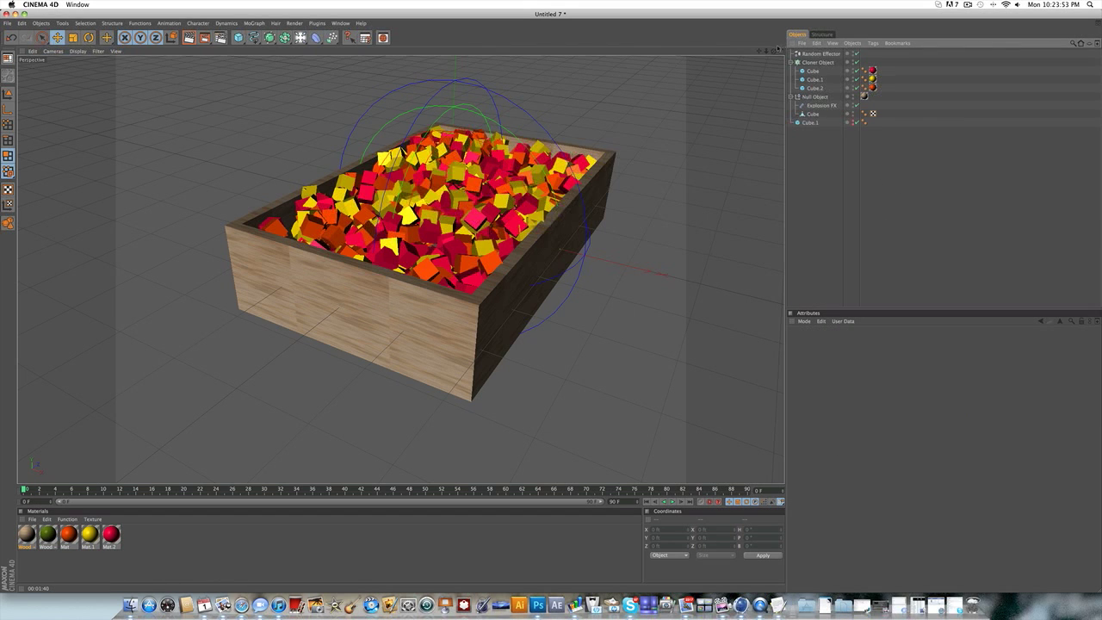
Step: Render a preview of the wood-textured foam pit in the perspective view
left_click_drag(773, 51, 771, 45)
left_click(190, 38)
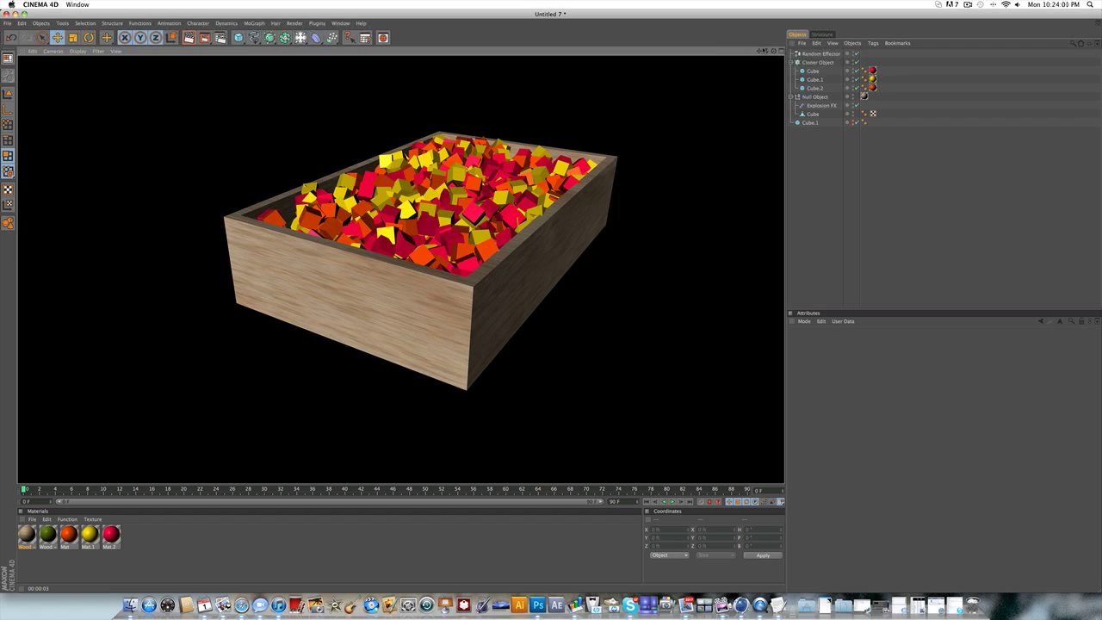
mouse_move(760, 51)
left_mouse_down()
mouse_move(741, 51)
mouse_move(772, 62)
left_mouse_up()
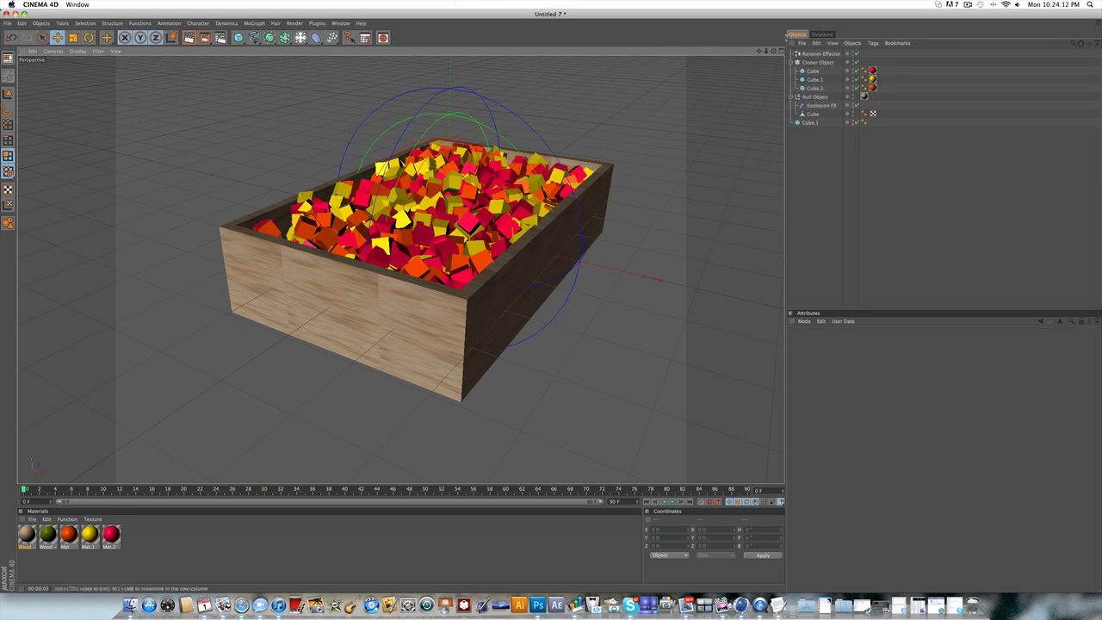
left_click_drag(774, 51, 964, 53)
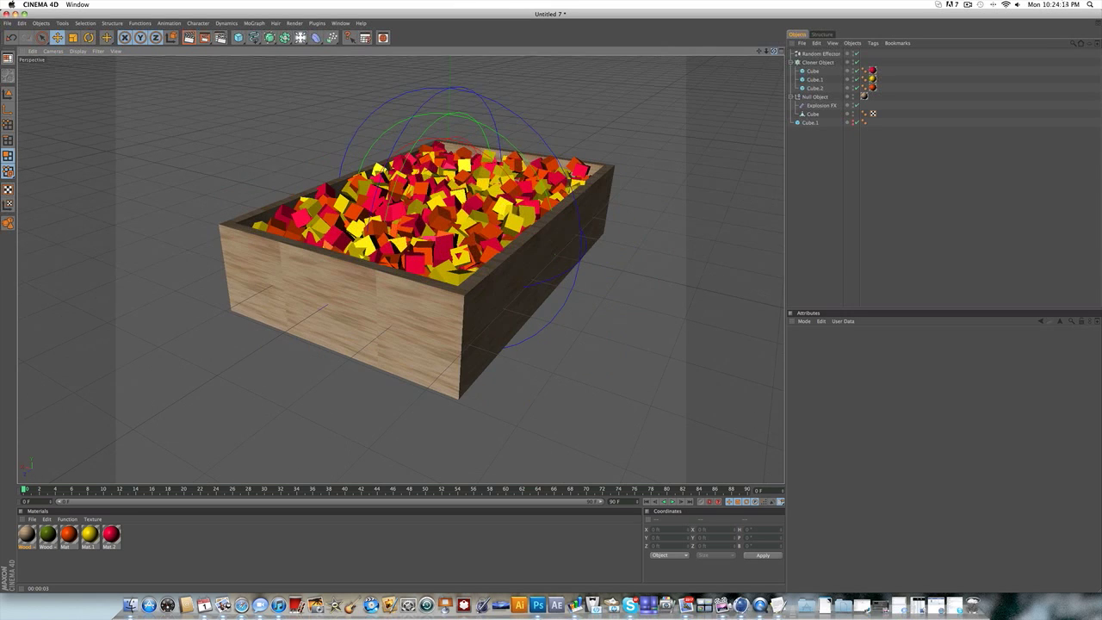
left_click_drag(773, 51, 785, 48)
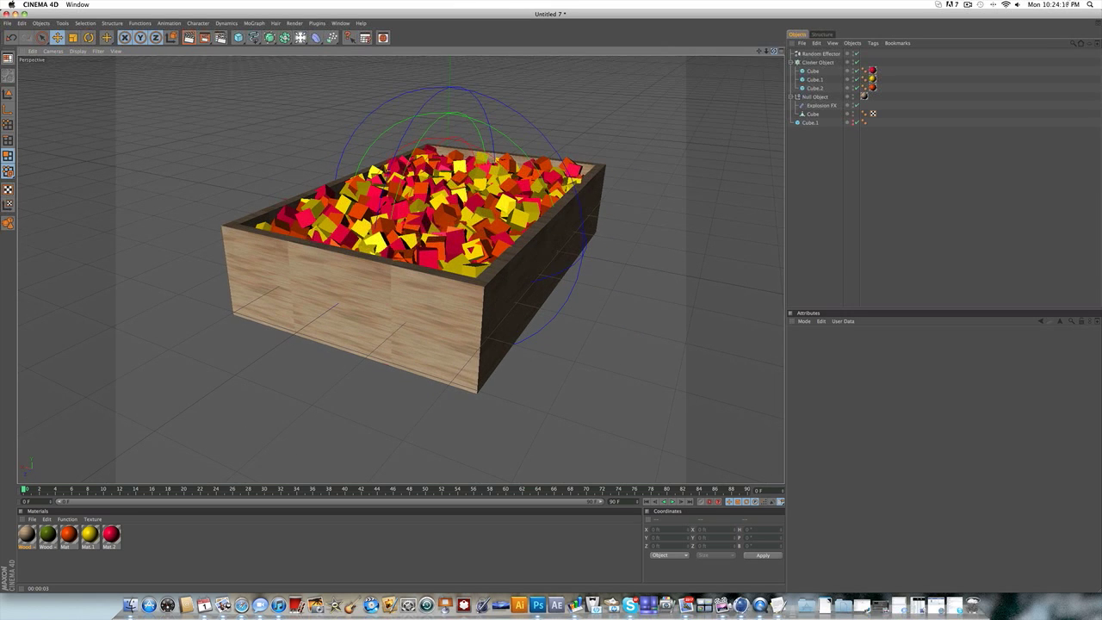
Step: Collapse the Cloner Object's hierarchy to hide its three cubes and deselect everything
left_click(804, 63)
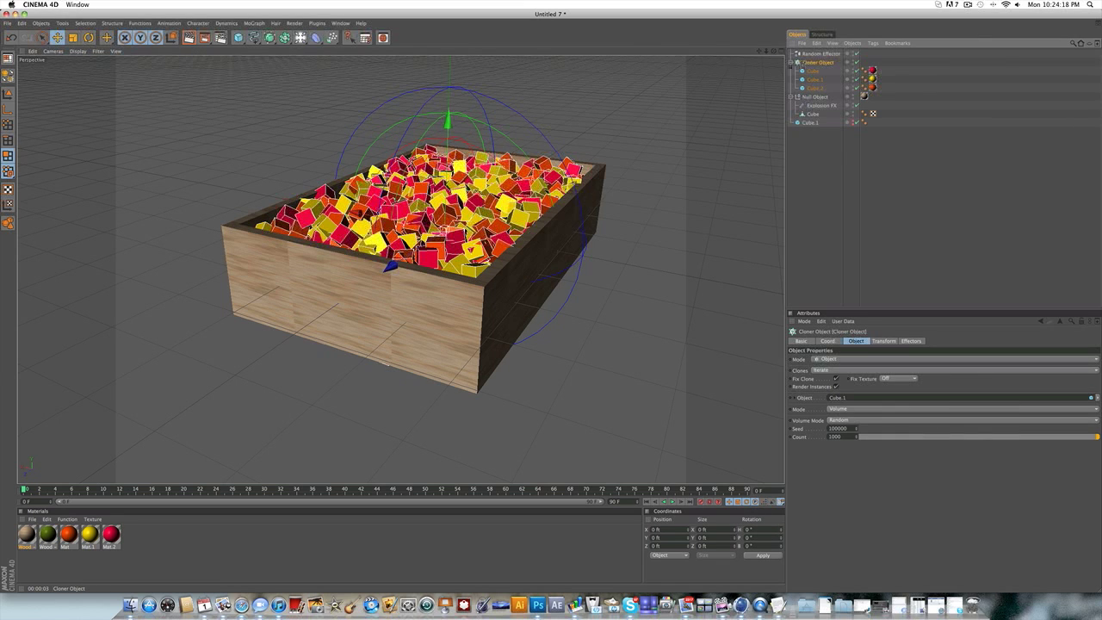
left_click(792, 63)
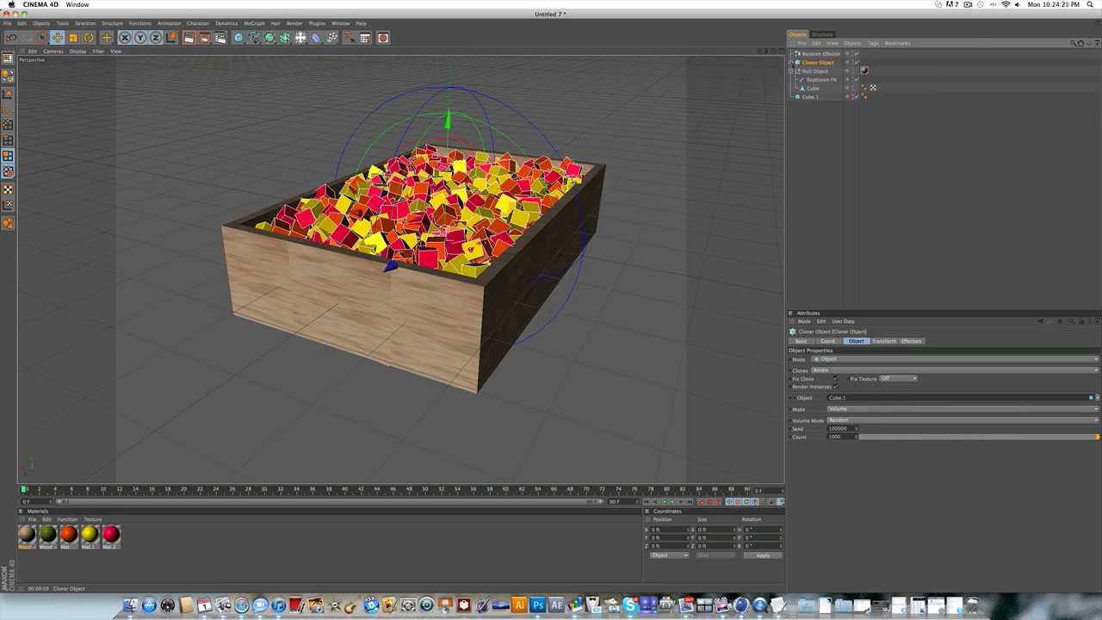
left_click(890, 105)
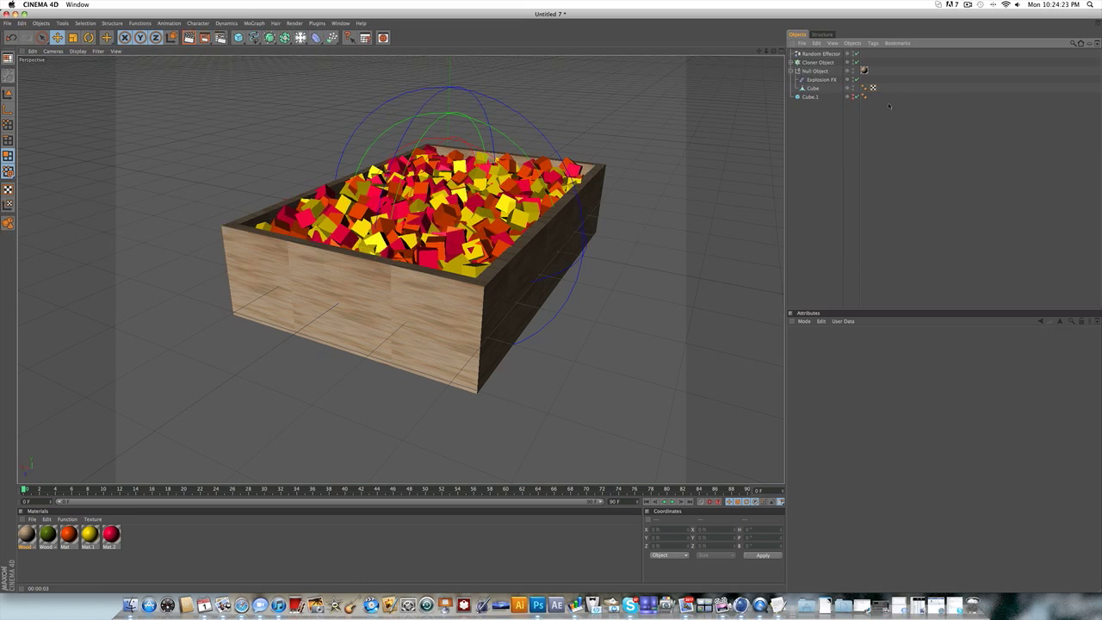
mouse_move(766, 52)
left_mouse_down()
mouse_move(789, 51)
mouse_move(753, 52)
mouse_move(732, 68)
mouse_move(759, 45)
left_mouse_up()
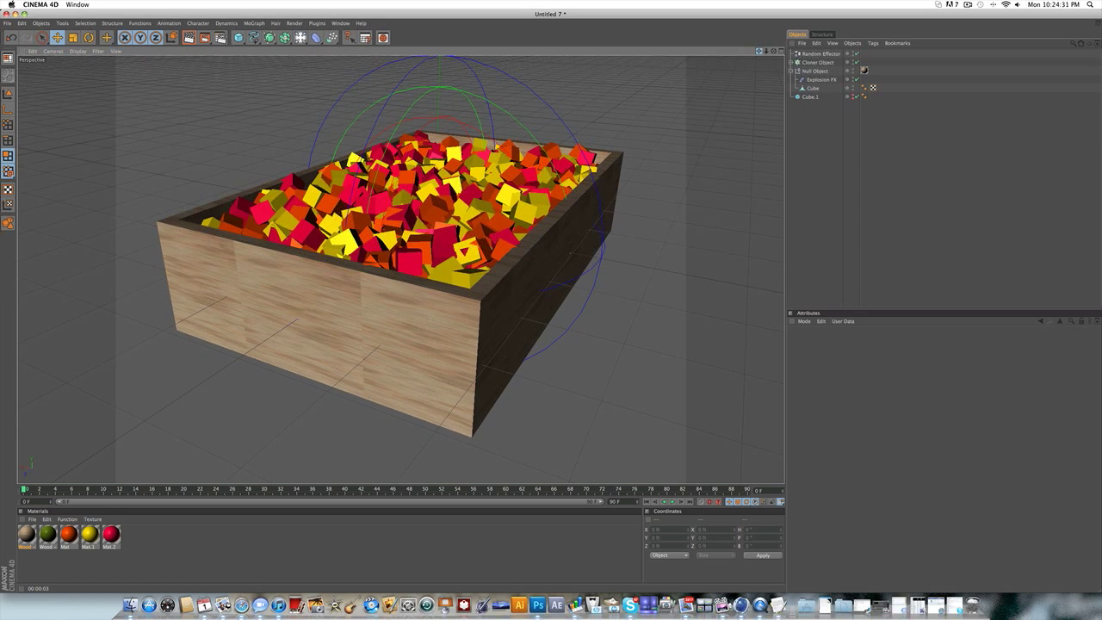